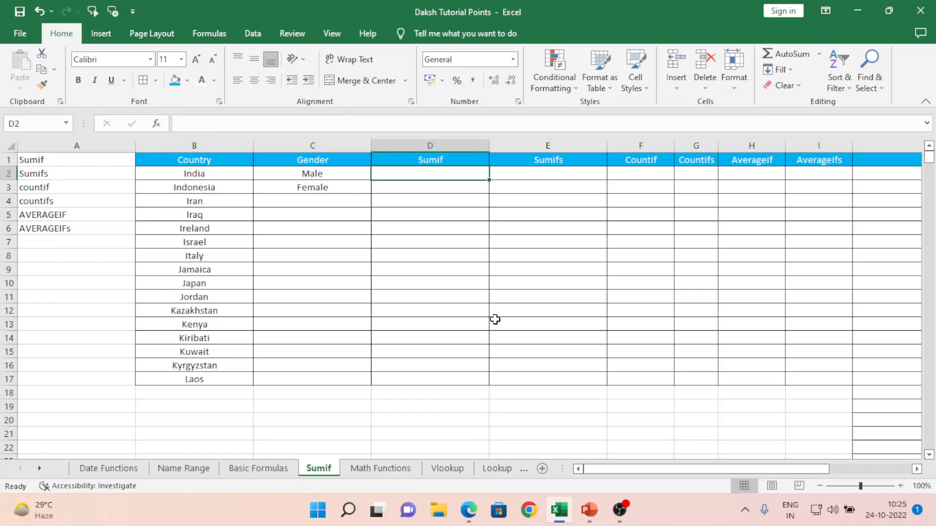
# Start a SUMIF formula in D2 with J2:L504, from the Country, Male/Female and Users data, as its range
pyautogui.write('=')
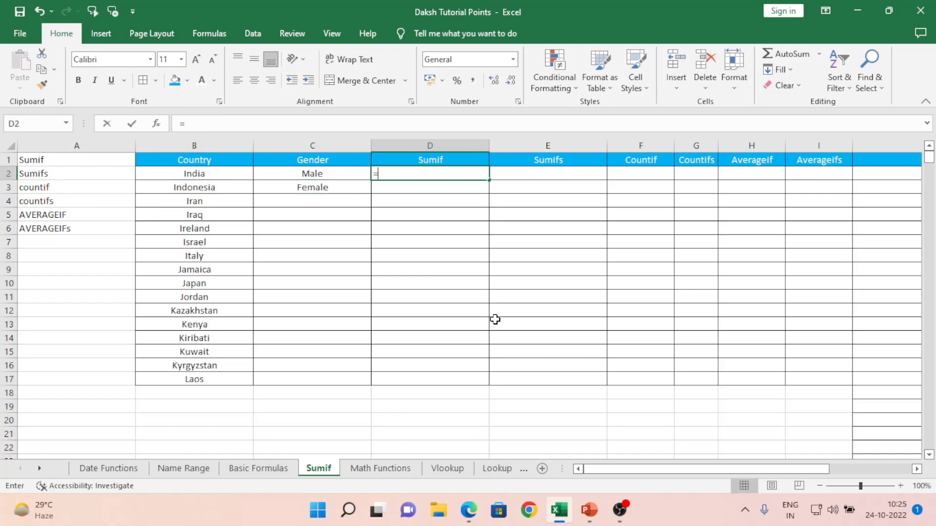
pyautogui.write('sum')
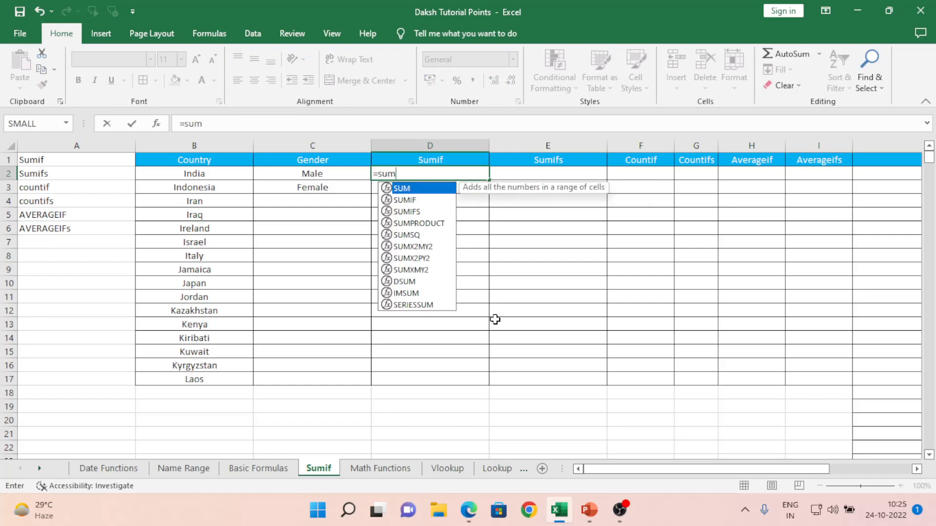
pyautogui.press('Down')
pyautogui.press('Tab')
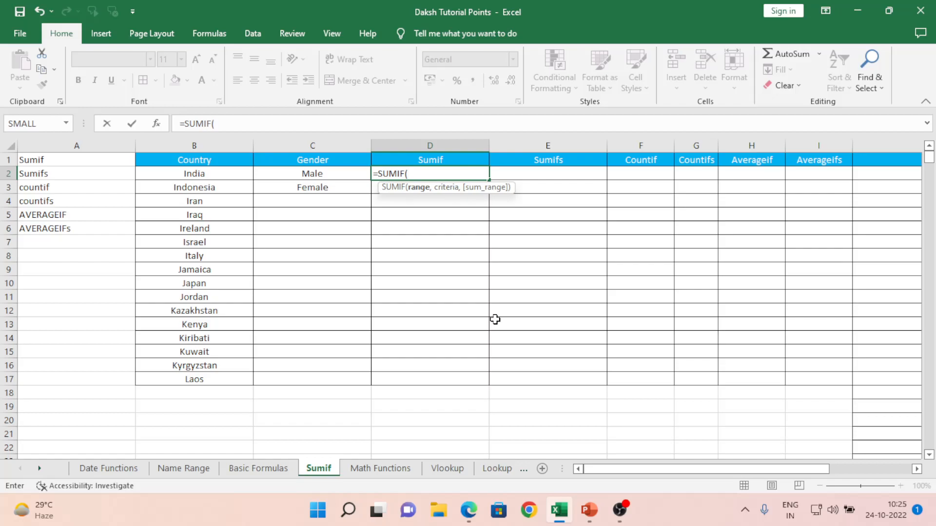
pyautogui.press('Down')
pyautogui.press('Right')
pyautogui.press('Right')
pyautogui.press('Right')
pyautogui.press('Right')
pyautogui.press('Right')
pyautogui.press('Right')
pyautogui.press('Right')
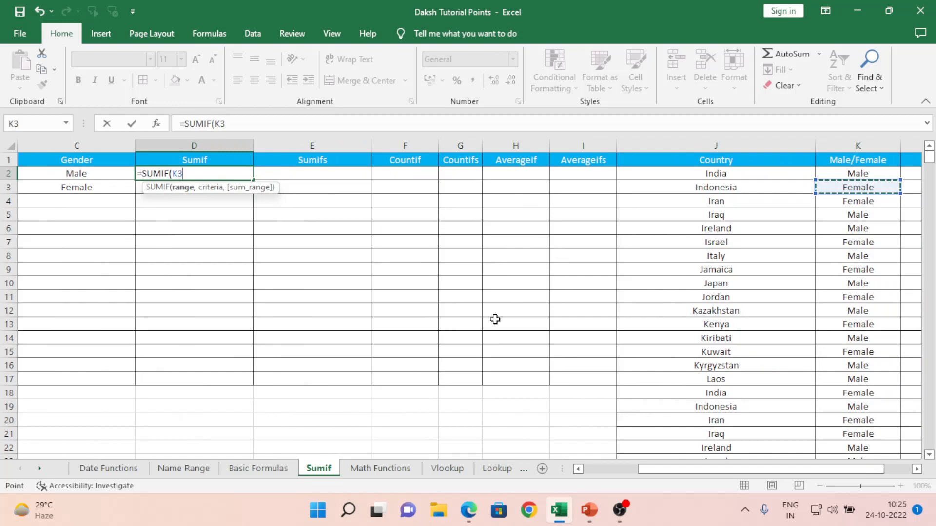
pyautogui.press('Up')
pyautogui.press('Left')
pyautogui.hotkey('shift', 'Right')
pyautogui.hotkey('shift', 'Right')
pyautogui.hotkey('ctrl', 'shift', 'Down')
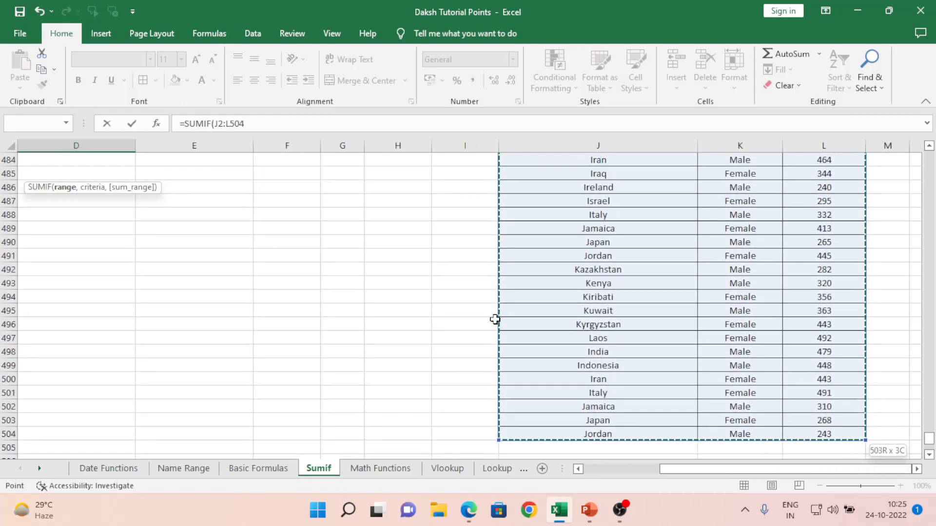
pyautogui.write(',')
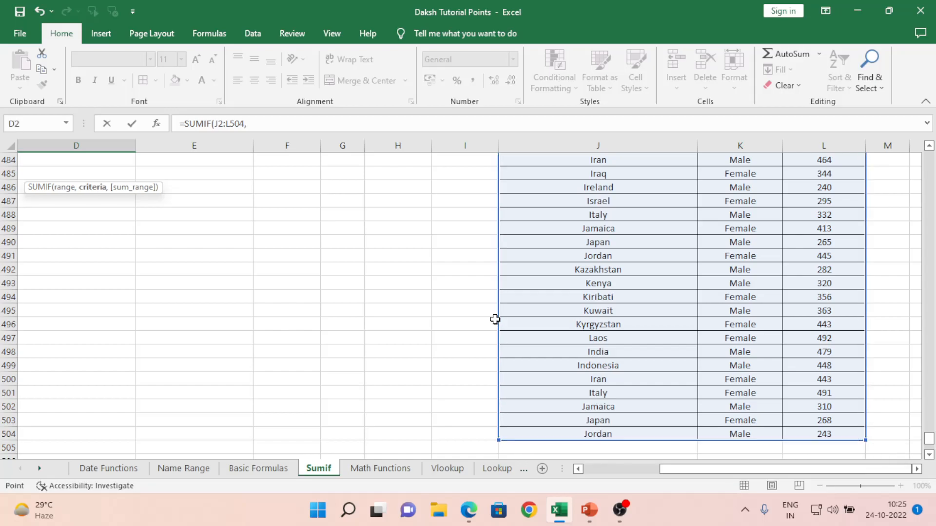
# Use the country in B2 as the SUMIF formula's criteria
pyautogui.press('Home')
pyautogui.press('Up')
pyautogui.press('Right')
pyautogui.press('Down')
pyautogui.press('Right')
pyautogui.press('Right')
pyautogui.press('Left')
pyautogui.press('Left')
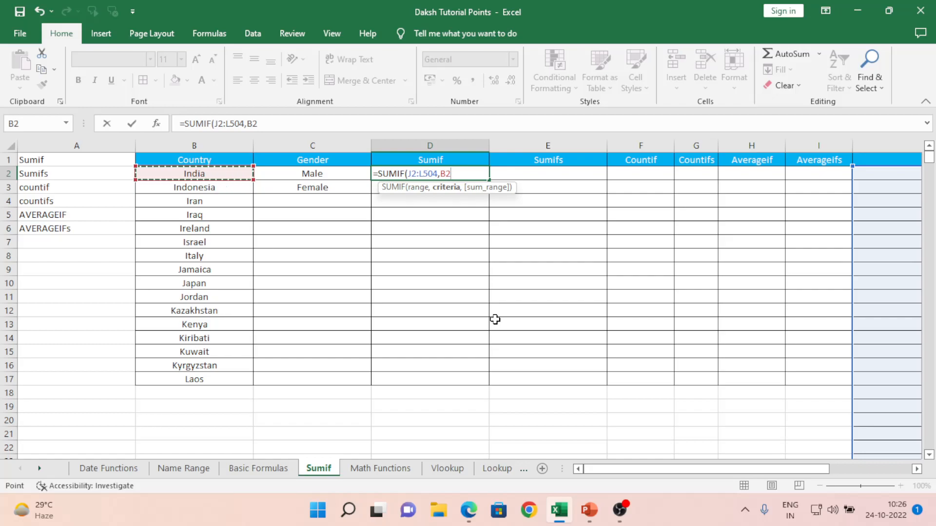
pyautogui.write(',')
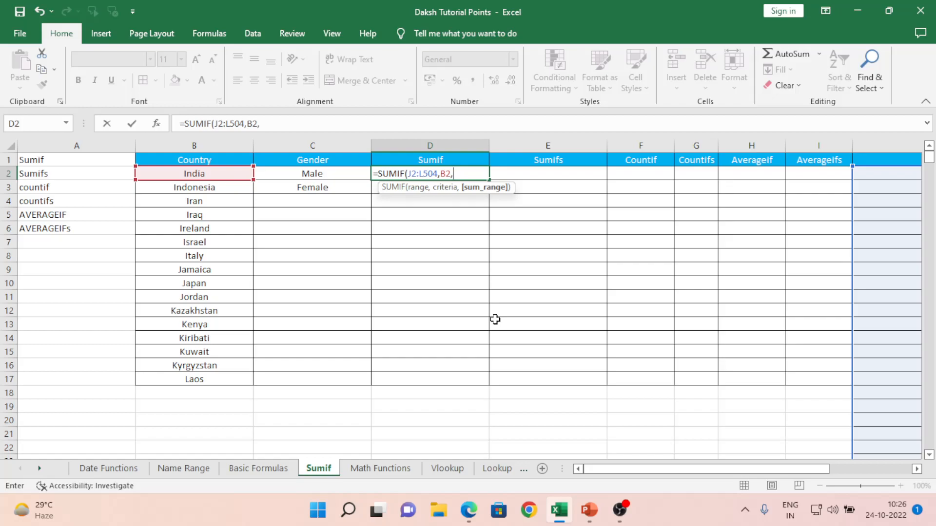
# Set the Users values L2:L504 as the sum range and complete the SUMIF formula in D2
pyautogui.press('Right')
pyautogui.press('Right')
pyautogui.press('Right')
pyautogui.press('Right')
pyautogui.press('Right')
pyautogui.press('Right')
pyautogui.press('Right')
pyautogui.press('Right')
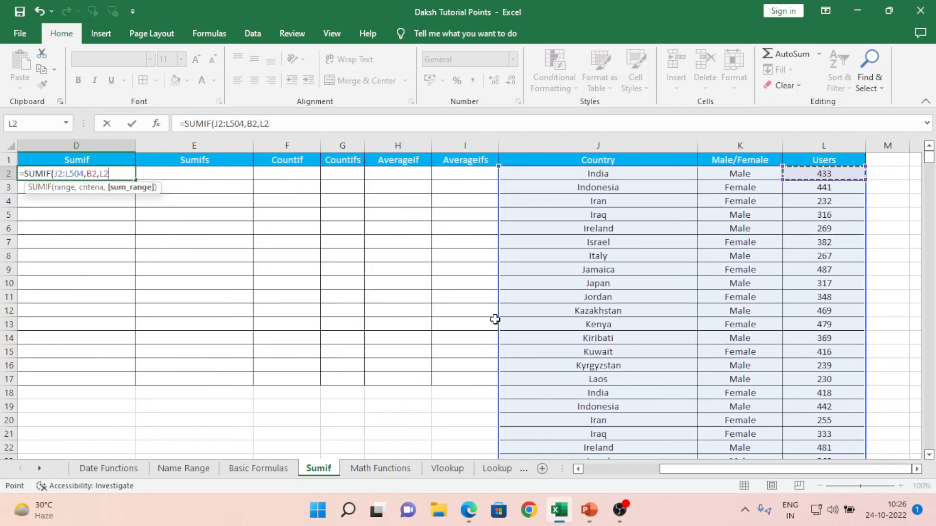
pyautogui.hotkey('ctrl', 'shift', 'Down')
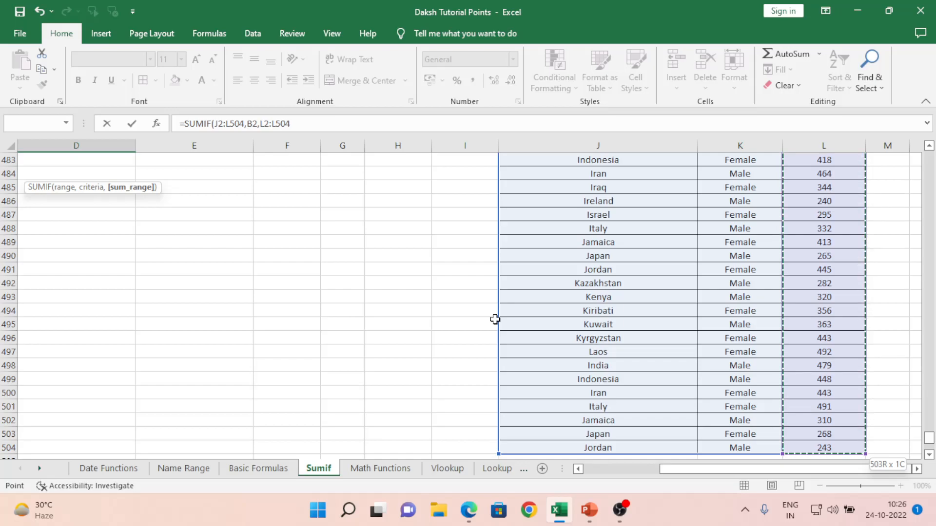
pyautogui.press('Return')
pyautogui.press('Up')
pyautogui.press('Up')
pyautogui.press('Left')
pyautogui.press('Left')
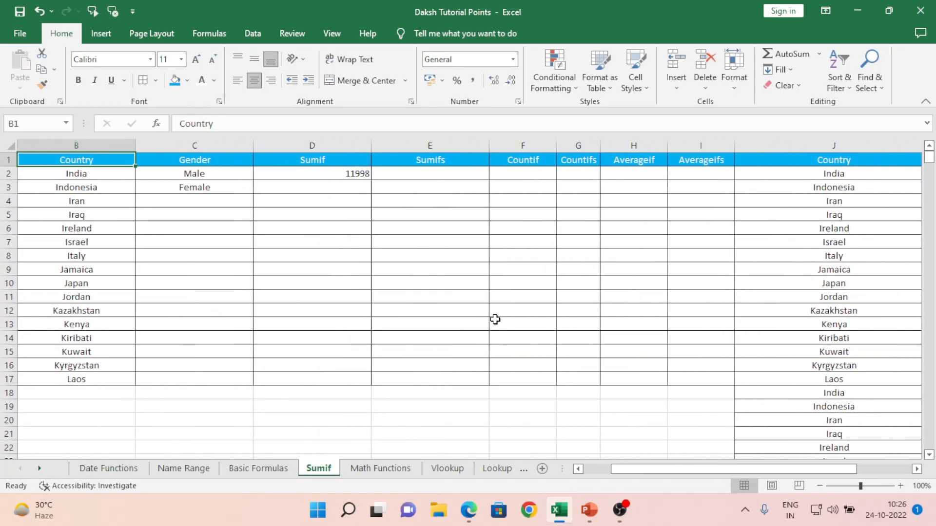
pyautogui.press('Right')
pyautogui.press('Right')
pyautogui.press('Down')
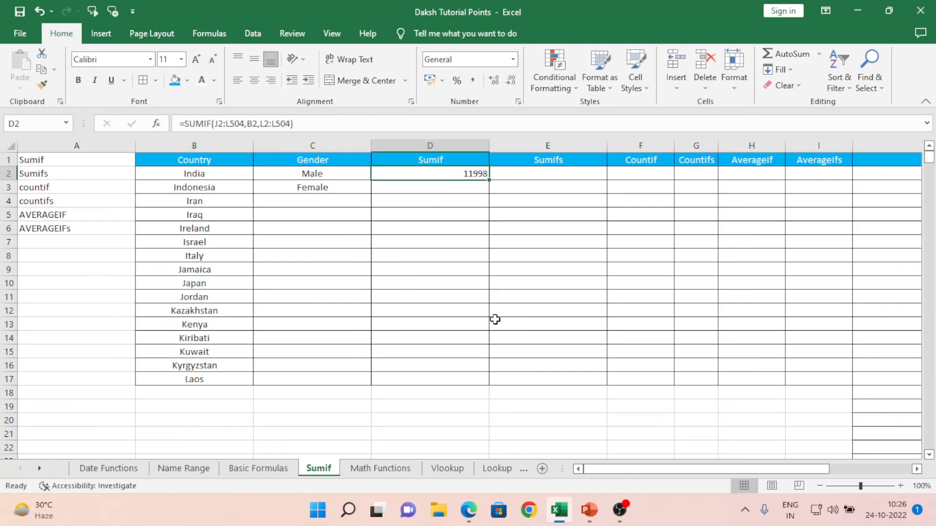
# Add filters to the Country, Male/Female and Users data table in J1:L504
pyautogui.press('Up')
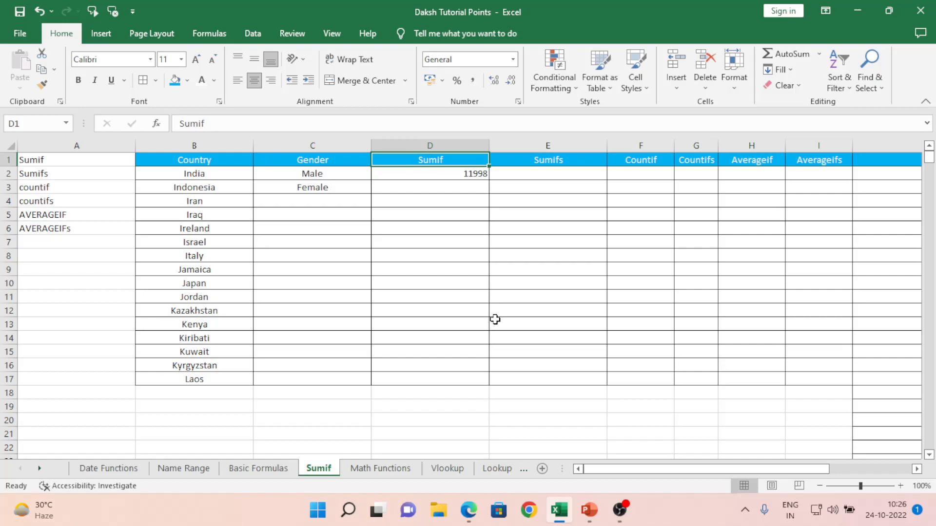
pyautogui.press('Right')
pyautogui.press('Right')
pyautogui.press('Right')
pyautogui.press('Right')
pyautogui.press('Right')
pyautogui.press('Right')
pyautogui.press('Right')
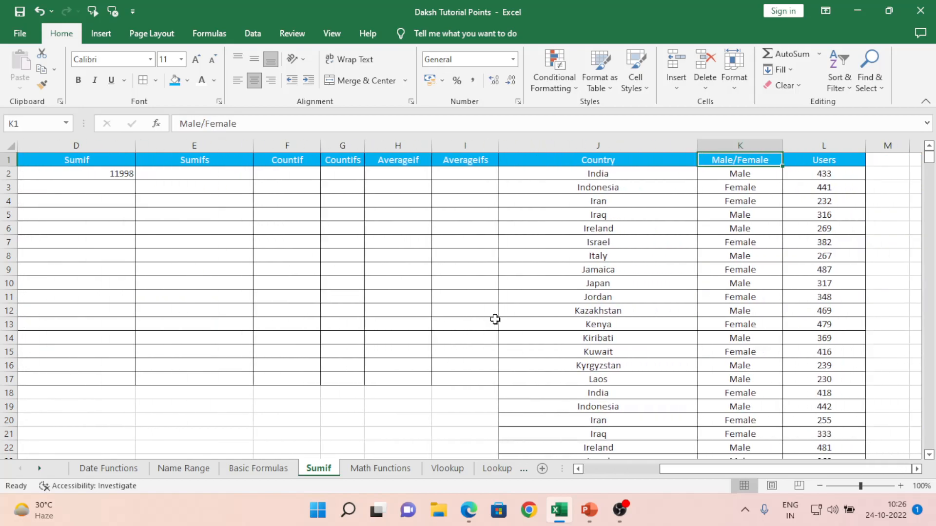
pyautogui.press('Left')
pyautogui.hotkey('shift', 'Right')
pyautogui.hotkey('shift', 'Right')
pyautogui.hotkey('ctrl', 'shift', 'Down')
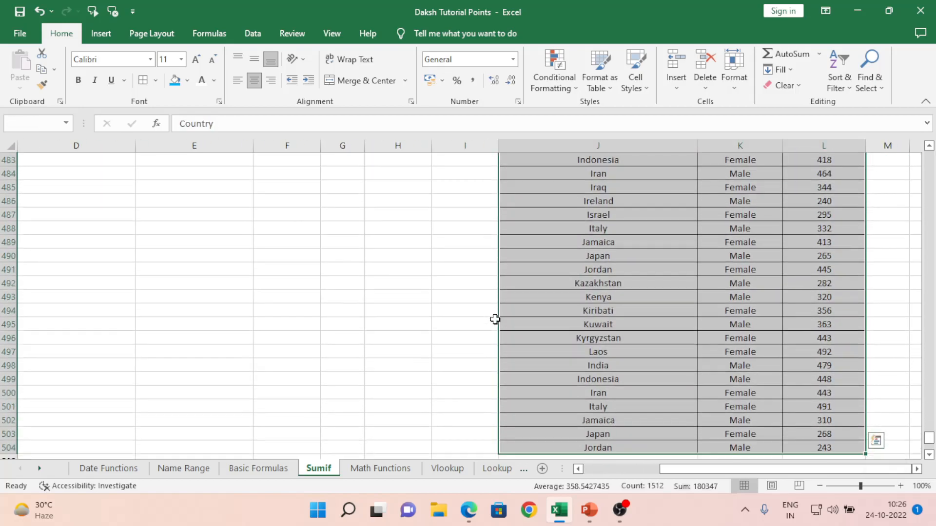
pyautogui.hotkey('alt', 'd')
pyautogui.press('f')
pyautogui.press('f')
pyautogui.press('Down')
pyautogui.press('Up')
pyautogui.press('Right')
pyautogui.press('Right')
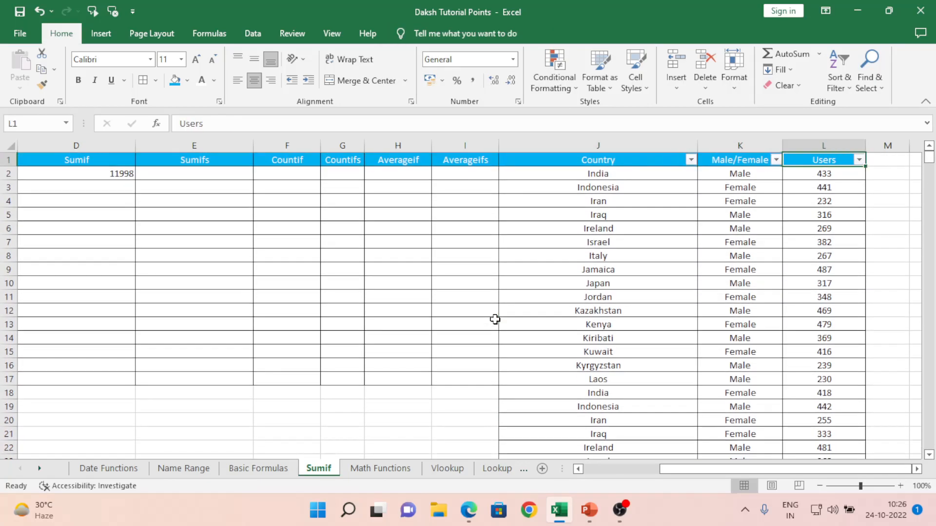
pyautogui.hotkey('alt', 'Down')
pyautogui.press('Down')
pyautogui.press('Down')
pyautogui.press('Escape')
# Filter the Country column of the data table to show only India
pyautogui.press('Left')
pyautogui.press('Left')
pyautogui.hotkey('alt', 'Down')
pyautogui.press('Down')
pyautogui.press('Down')
pyautogui.press('Down')
pyautogui.press('Down')
pyautogui.press('Down')
pyautogui.press('Down')
pyautogui.press('Down')
pyautogui.press('Down')
pyautogui.press('Down')
pyautogui.press('Down')
pyautogui.press('Up')
pyautogui.press('space')
pyautogui.press('Down')
pyautogui.press('space')
pyautogui.press('Return')
pyautogui.press('Right')
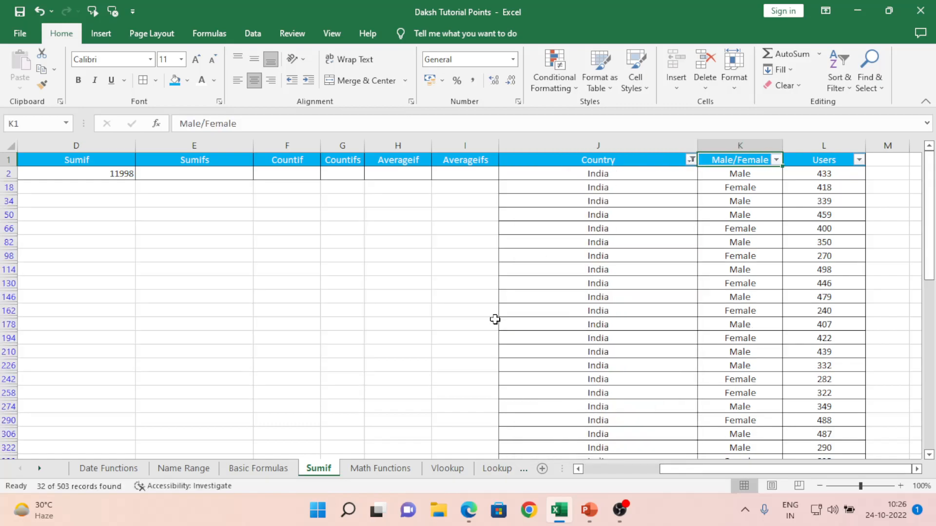
# Select the filtered Users values for India and check their sum against the SUMIF result in D2
pyautogui.press('Right')
pyautogui.press('Down')
pyautogui.hotkey('ctrl', 'shift', 'Down')
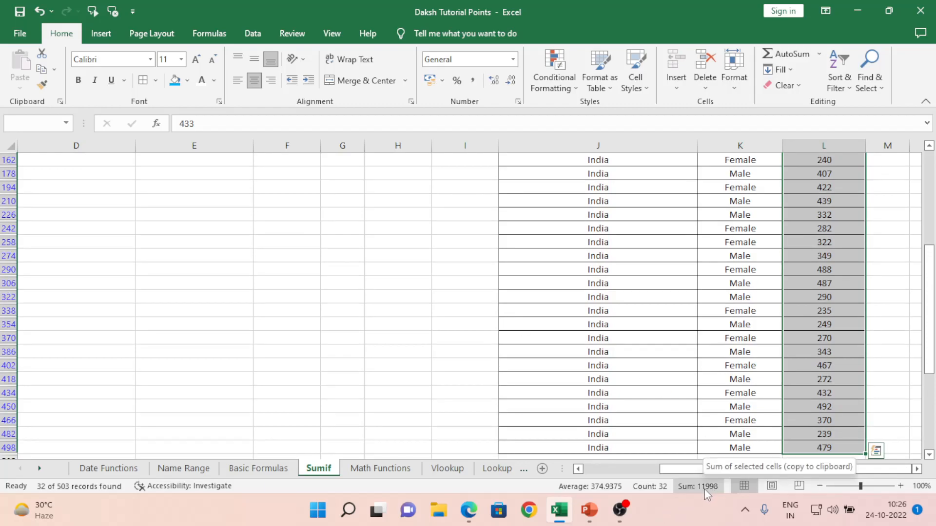
# Return to the header row and remove the filter from the data table
pyautogui.click(441, 341)
pyautogui.hotkey('ctrl', 'Up')
pyautogui.press('Left')
pyautogui.press('Left')
pyautogui.press('Left')
pyautogui.press('Left')
pyautogui.press('Left')
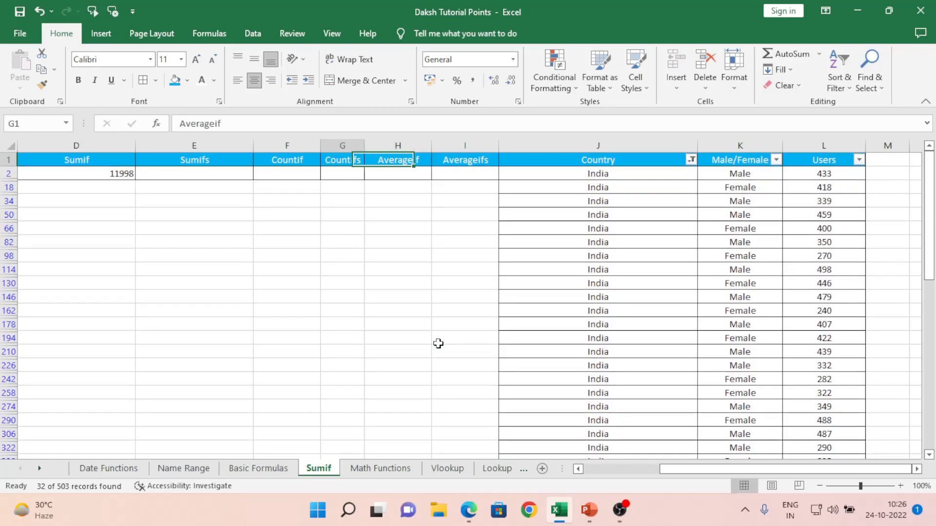
pyautogui.hotkey('alt', 'a', 'c')
# Copy the SUMIF formula from D2 into D3 for Indonesia
pyautogui.press('Down')
pyautogui.press('Left')
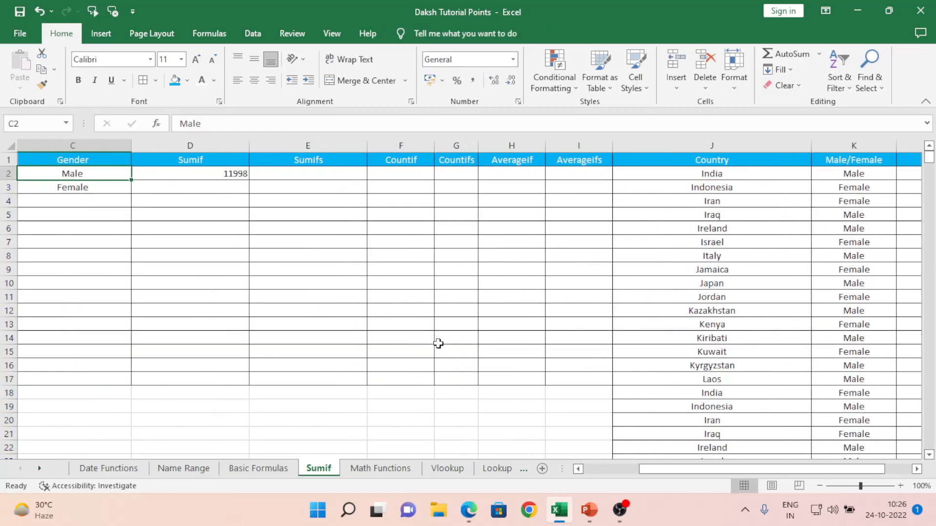
pyautogui.press('Left')
pyautogui.press('Right')
pyautogui.press('Right')
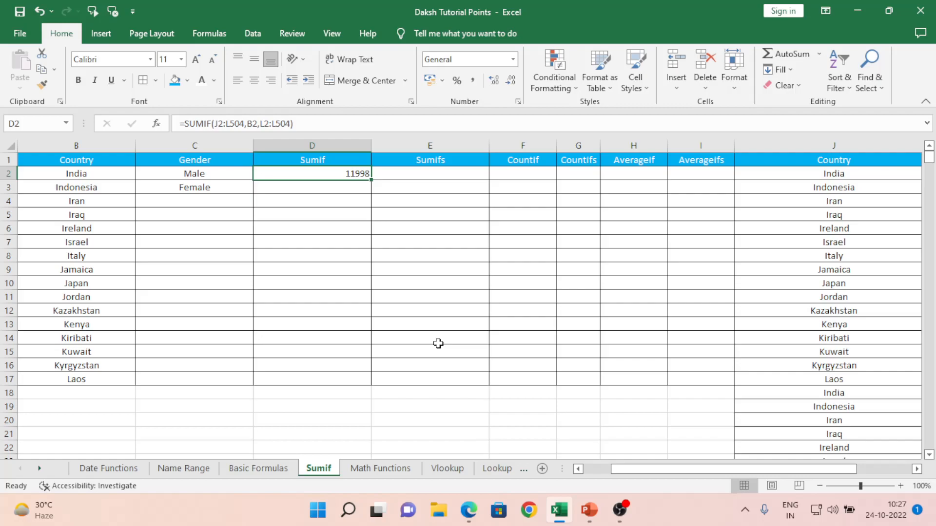
pyautogui.hotkey('ctrl', 'c')
pyautogui.press('Down')
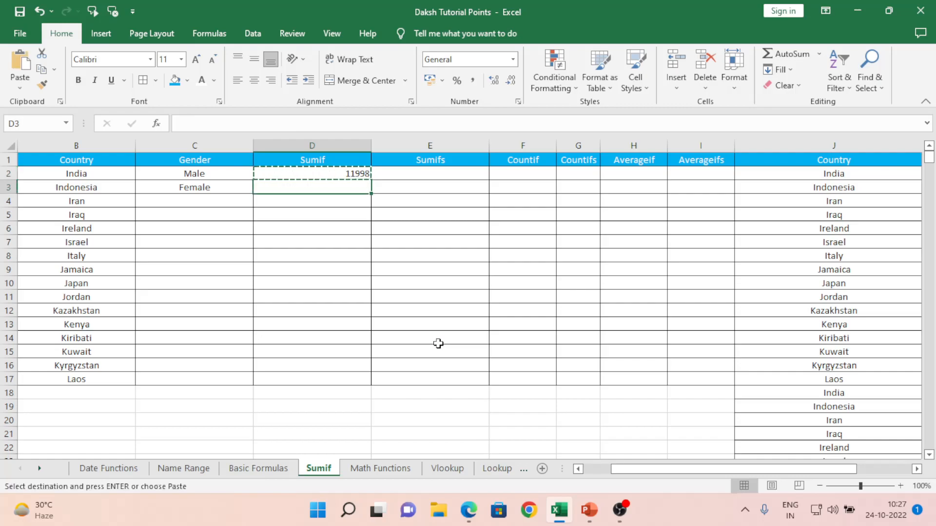
pyautogui.hotkey('ctrl', 'v')
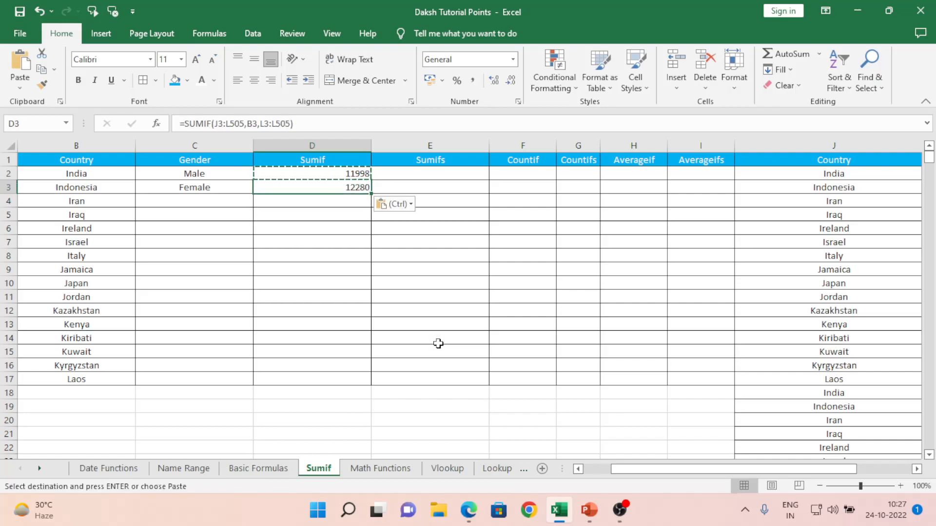
# Inspect the cell references in the copied formula in D3, leaving it unedited
pyautogui.press('F2')
pyautogui.press('Left')
pyautogui.press('Left')
pyautogui.press('Left')
pyautogui.press('Left')
pyautogui.press('Left')
pyautogui.press('Left')
pyautogui.press('Left')
pyautogui.press('Left')
pyautogui.press('Left')
pyautogui.press('Left')
pyautogui.press('Left')
pyautogui.press('Left')
pyautogui.press('Left')
pyautogui.press('Left')
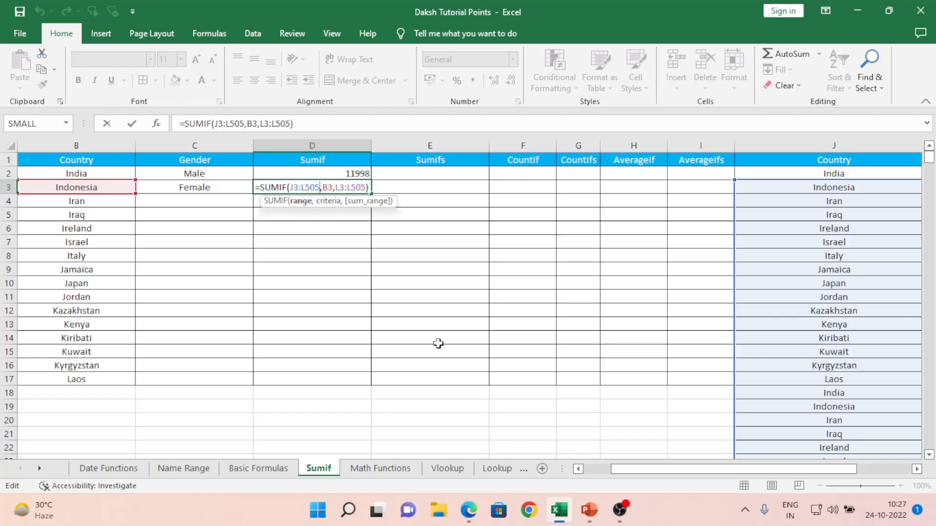
pyautogui.press('Escape')
pyautogui.press('Up')
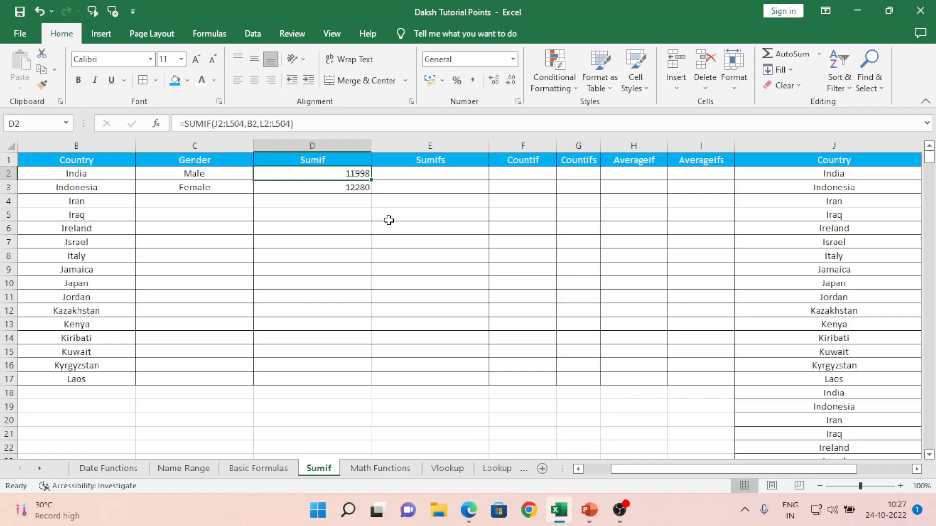
# Make the range J2:L504 in the D2 formula absolute, as $J$2:$L$504
pyautogui.press('F2')
pyautogui.press('Left')
pyautogui.press('Left')
pyautogui.press('Left')
pyautogui.press('Left')
pyautogui.press('Left')
pyautogui.press('Left')
pyautogui.press('Left')
pyautogui.press('Left')
pyautogui.press('Left')
pyautogui.press('Left')
pyautogui.press('Left')
pyautogui.press('Left')
pyautogui.hotkey('shift', 'Left')
pyautogui.hotkey('shift', 'Left')
pyautogui.hotkey('shift', 'Left')
pyautogui.hotkey('shift', 'Left')
pyautogui.hotkey('shift', 'Left')
pyautogui.hotkey('shift', 'Left')
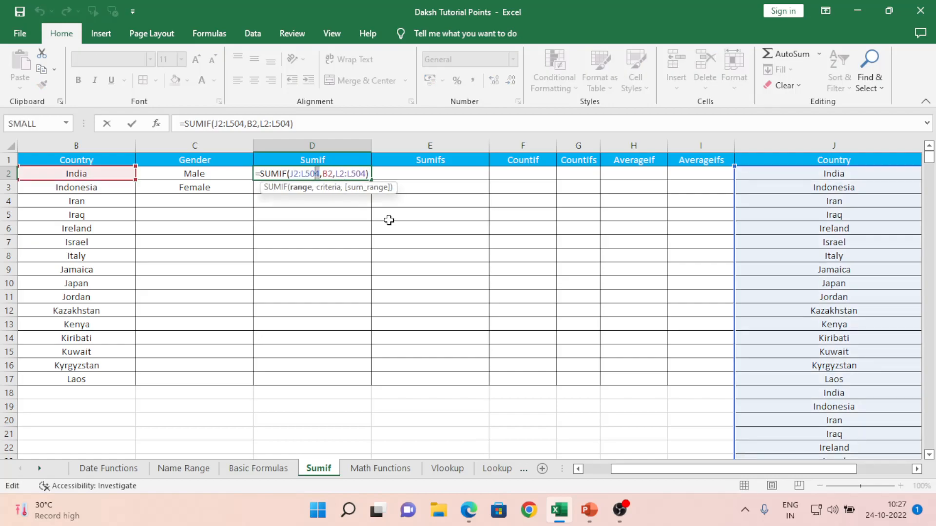
pyautogui.hotkey('shift', 'Left')
pyautogui.press('F4')
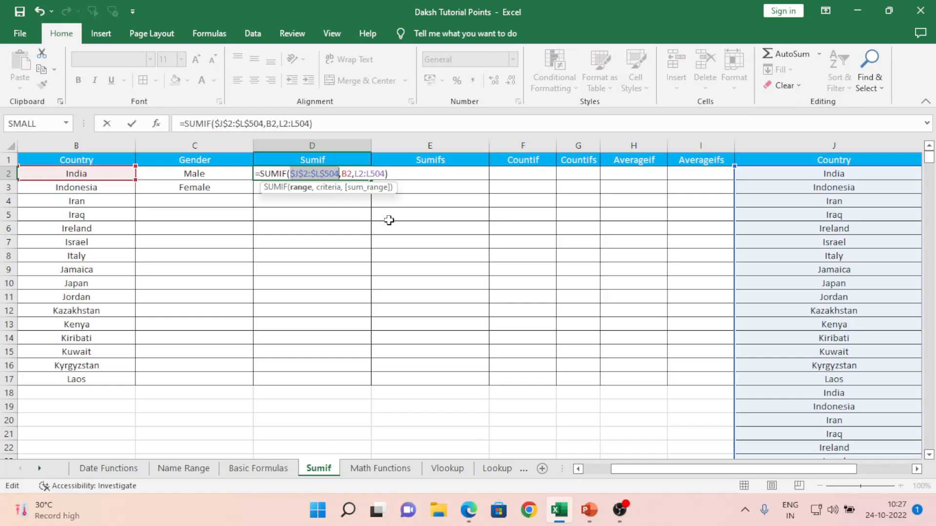
# Make the sum range in the D2 formula absolute, as $L$2:$L$504, and confirm the formula
pyautogui.click(376, 174)
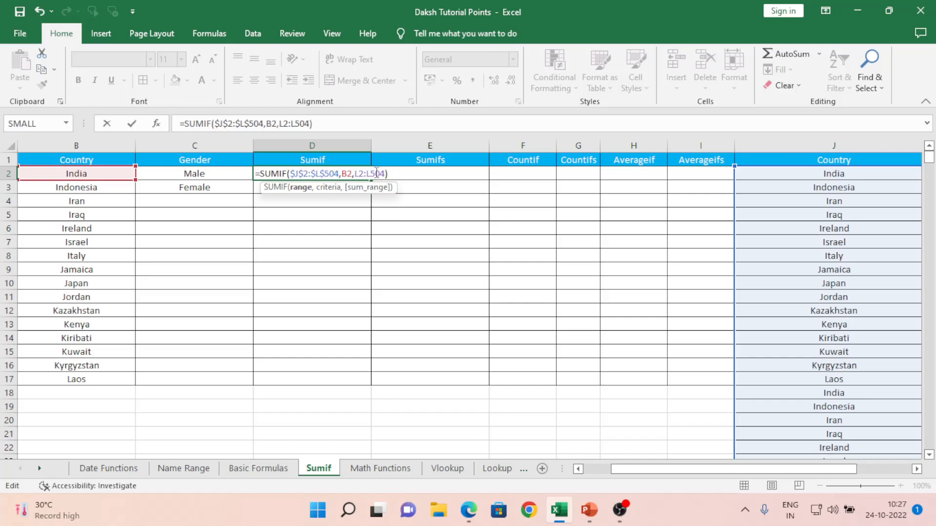
pyautogui.press('Right')
pyautogui.hotkey('shift', 'Left')
pyautogui.hotkey('shift', 'Left')
pyautogui.hotkey('shift', 'Left')
pyautogui.hotkey('shift', 'Left')
pyautogui.hotkey('shift', 'Left')
pyautogui.hotkey('shift', 'Left')
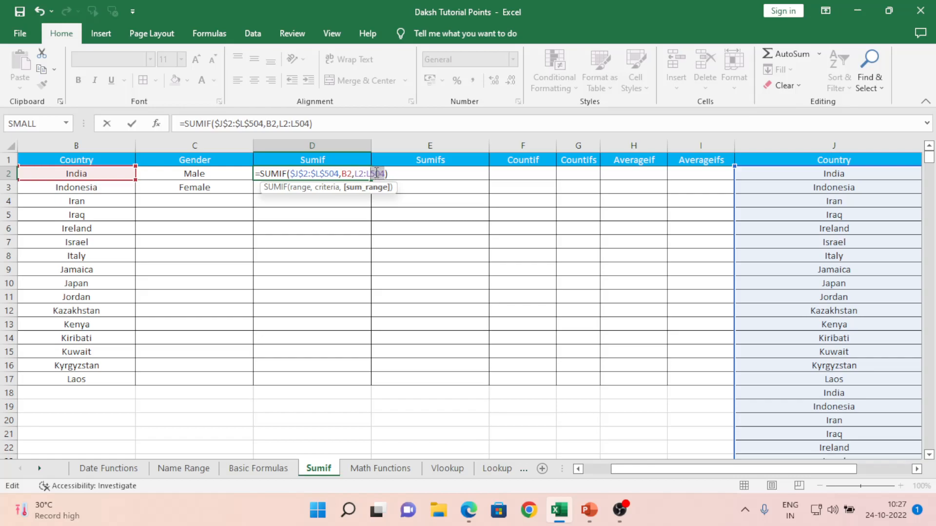
pyautogui.hotkey('shift', 'Left')
pyautogui.press('Return')
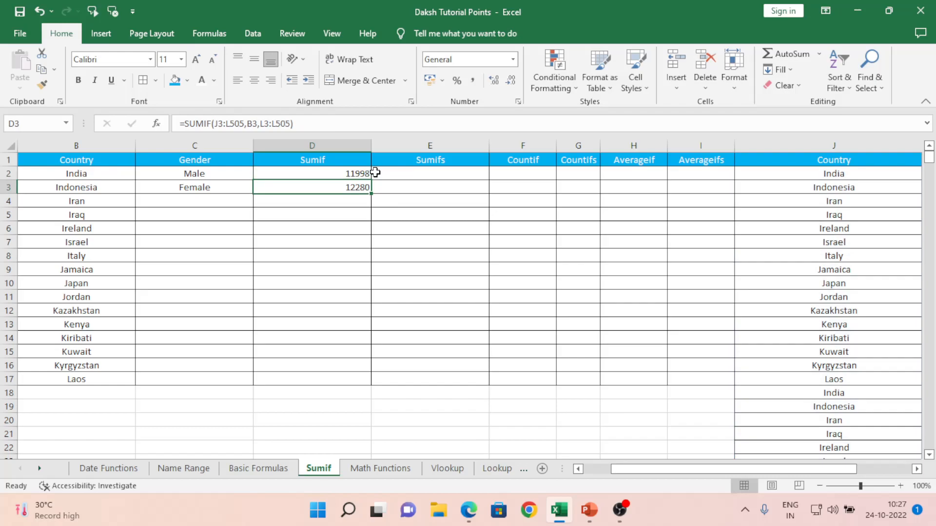
# Review the D2 formula and the Country, Male/Female and Users columns it refers to
pyautogui.press('Up')
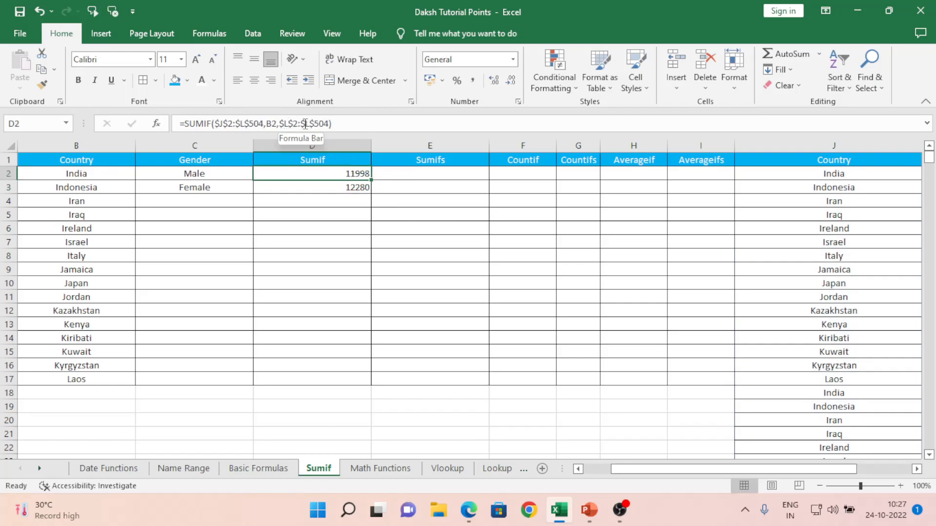
pyautogui.click(791, 160)
pyautogui.press('Right')
pyautogui.press('Right')
pyautogui.press('Right')
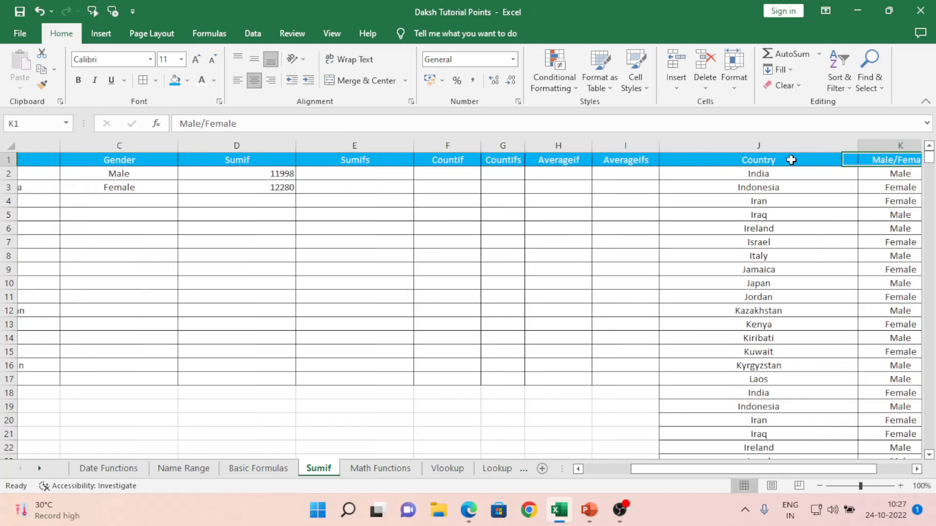
pyautogui.click(851, 162)
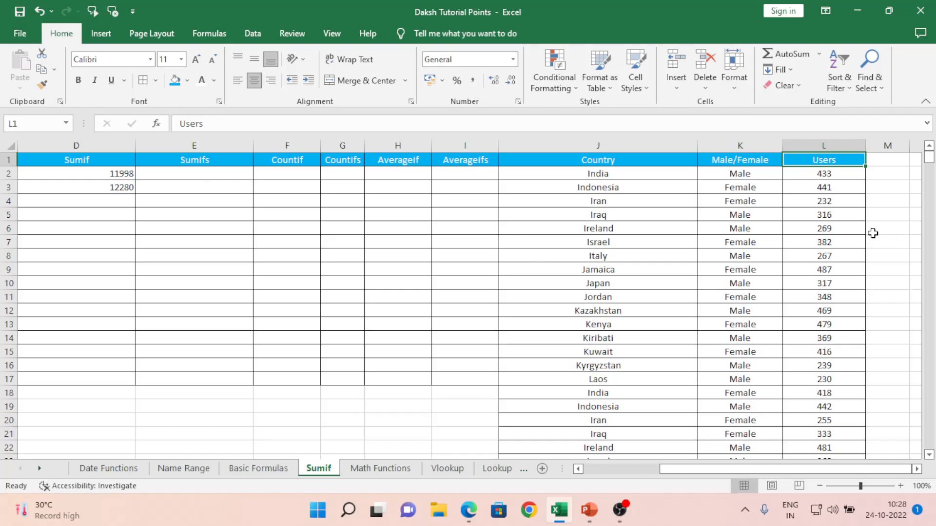
# Examine how far down the Users column extends and review the source table's headers
pyautogui.click(857, 242)
pyautogui.hotkey('ctrl', 'Down')
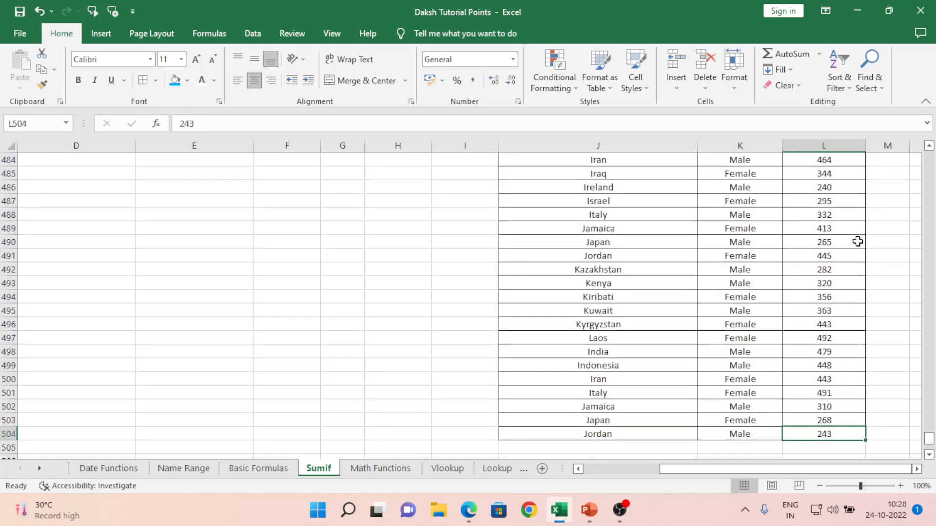
pyautogui.hotkey('ctrl', 'Up')
pyautogui.press('Left')
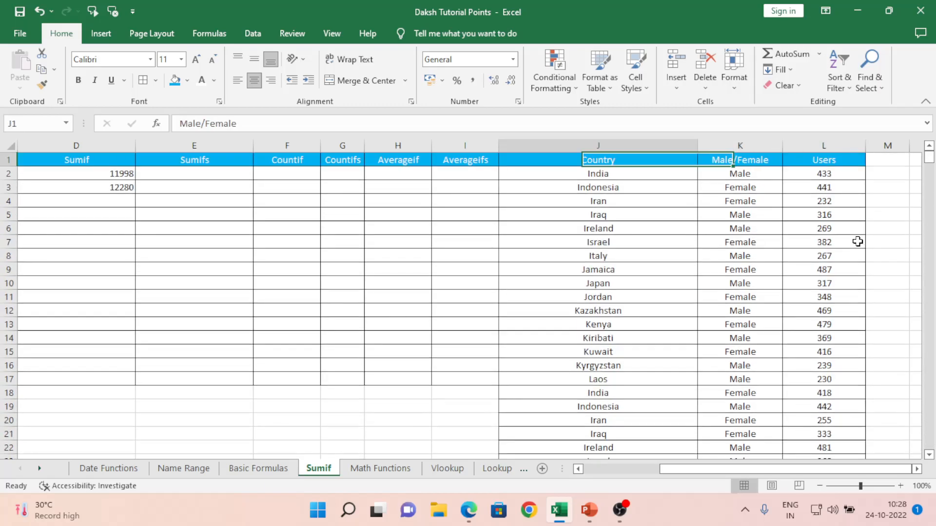
pyautogui.hotkey('ctrl', 'Left')
pyautogui.press('Right')
pyautogui.press('Right')
pyautogui.press('Right')
pyautogui.press('Left')
pyautogui.press('Down')
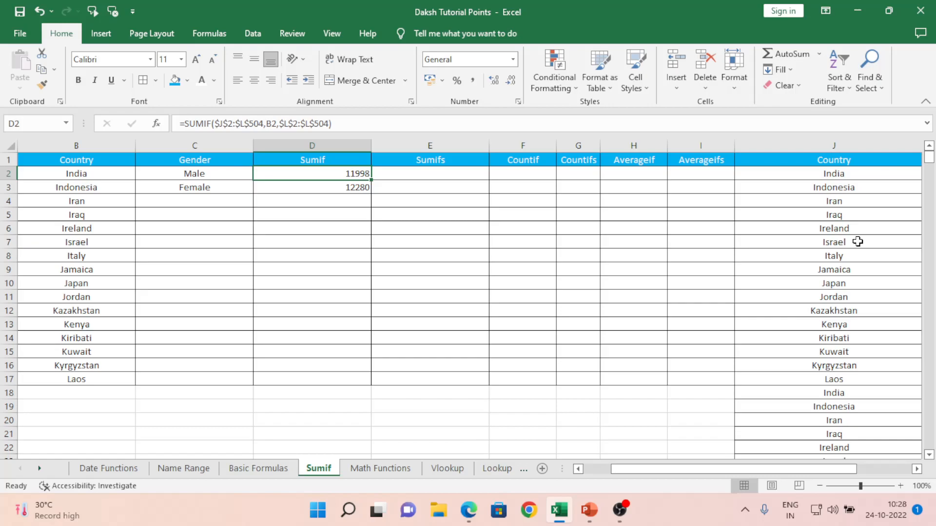
# Compare the absolute ranges in the D2 formula with the relative ranges in D3, leaving both formulas unedited
pyautogui.press('F2')
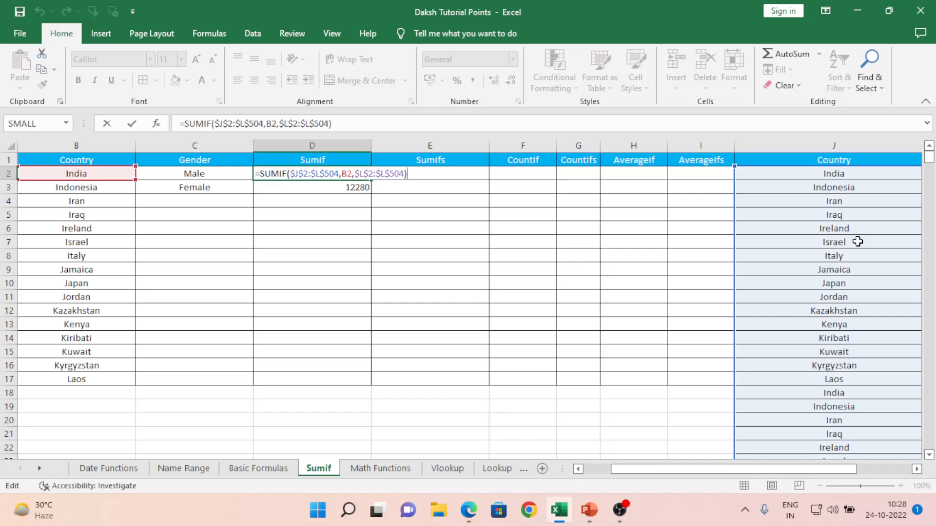
pyautogui.press('Return')
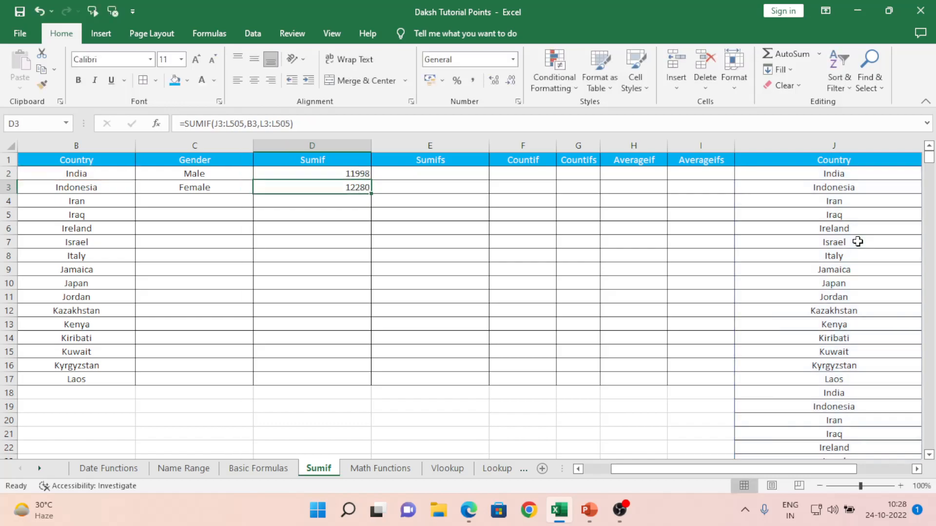
pyautogui.press('F2')
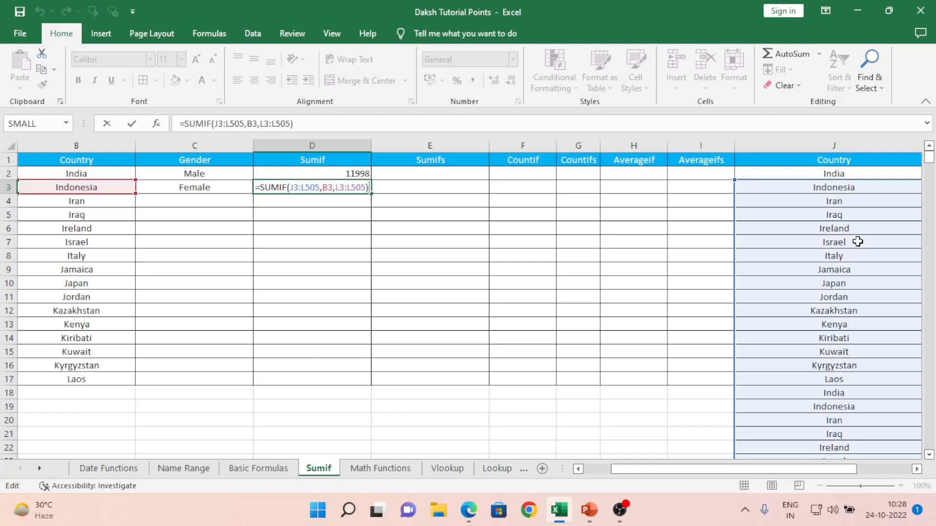
pyautogui.hotkey('ctrl', 'Return')
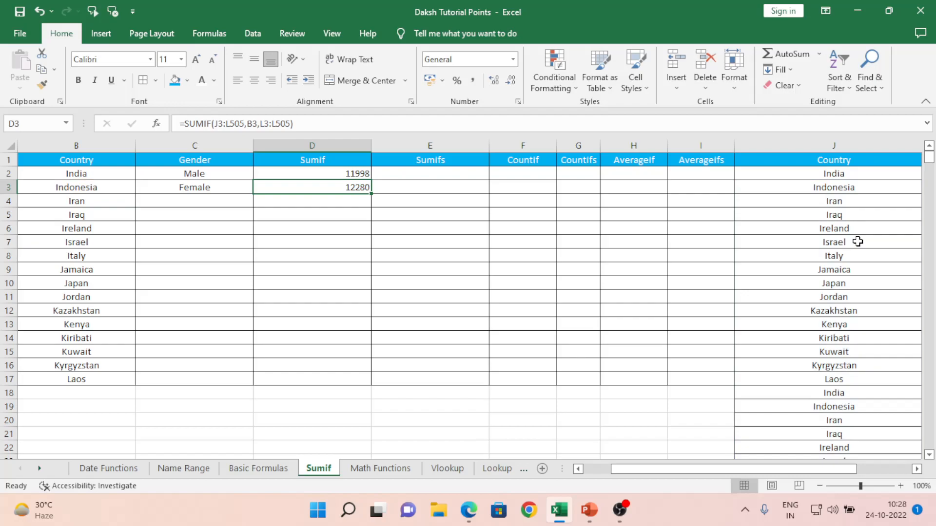
# Copy the SUMIF formula from D2 down through D17 to cover every listed country
pyautogui.press('Up')
pyautogui.hotkey('shift', 'Down')
pyautogui.hotkey('shift', 'Down')
pyautogui.hotkey('shift', 'Down')
pyautogui.hotkey('shift', 'Down')
pyautogui.hotkey('shift', 'Down')
pyautogui.hotkey('shift', 'Down')
pyautogui.hotkey('shift', 'Down')
pyautogui.hotkey('shift', 'Down')
pyautogui.hotkey('shift', 'Down')
pyautogui.hotkey('shift', 'Down')
pyautogui.hotkey('shift', 'Down')
pyautogui.hotkey('shift', 'Down')
pyautogui.hotkey('shift', 'Down')
pyautogui.hotkey('shift', 'Down')
pyautogui.hotkey('shift', 'Down')
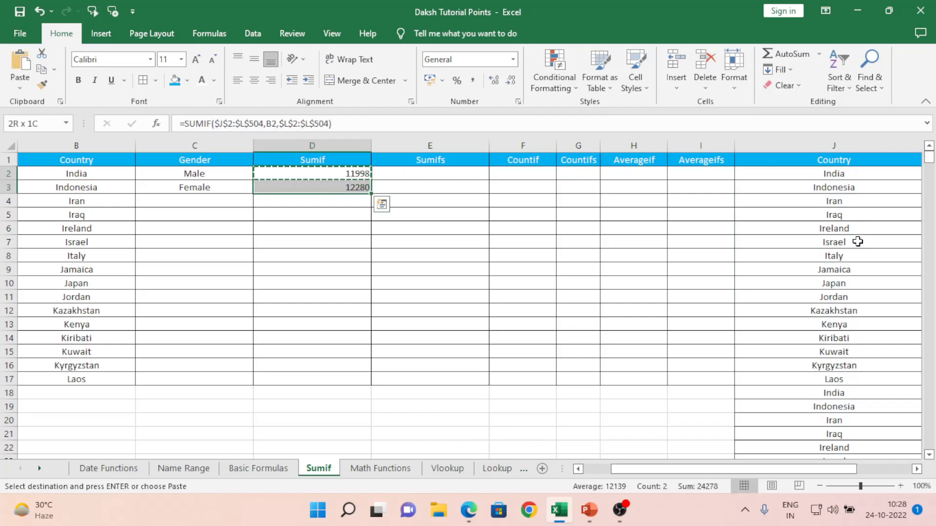
pyautogui.hotkey('ctrl', 'v')
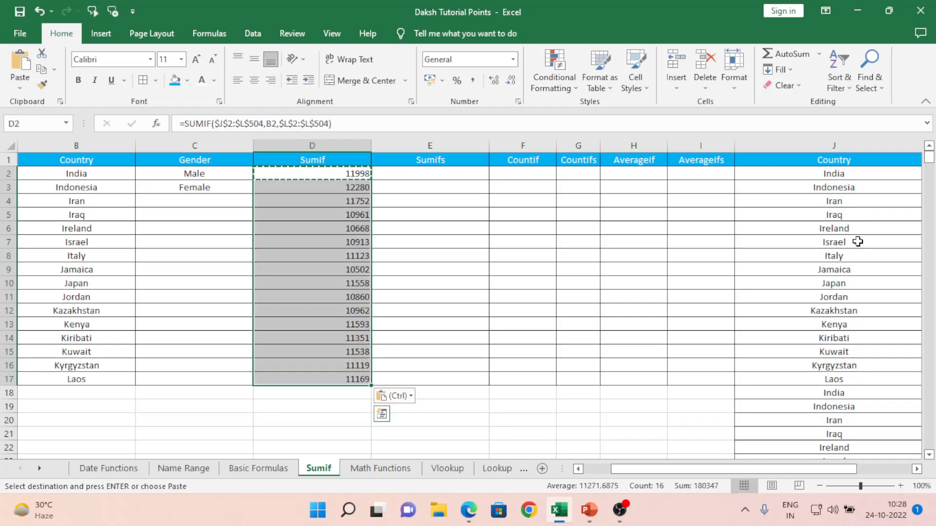
# Check the references in the copied SUMIF formulas from D17 upward and review the matching countries in column B
pyautogui.hotkey('ctrl', 'Down')
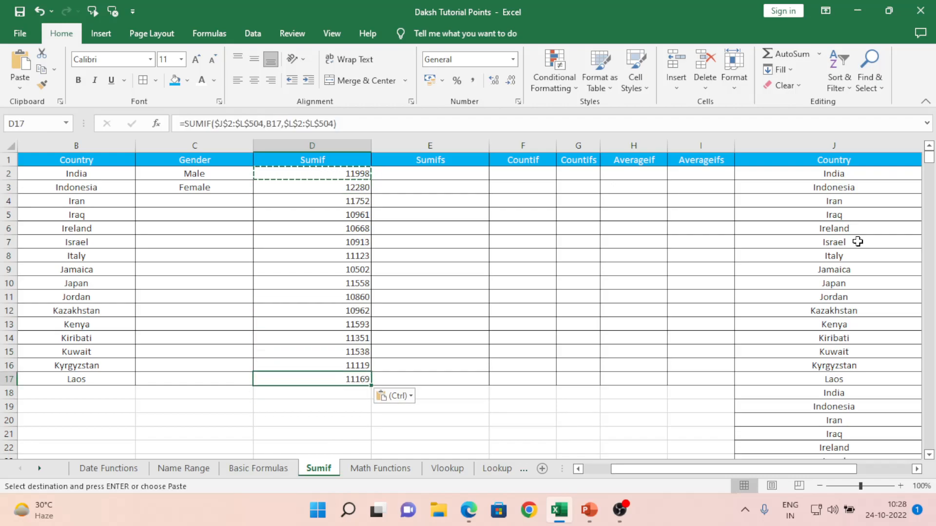
pyautogui.press('F2')
pyautogui.press('Escape')
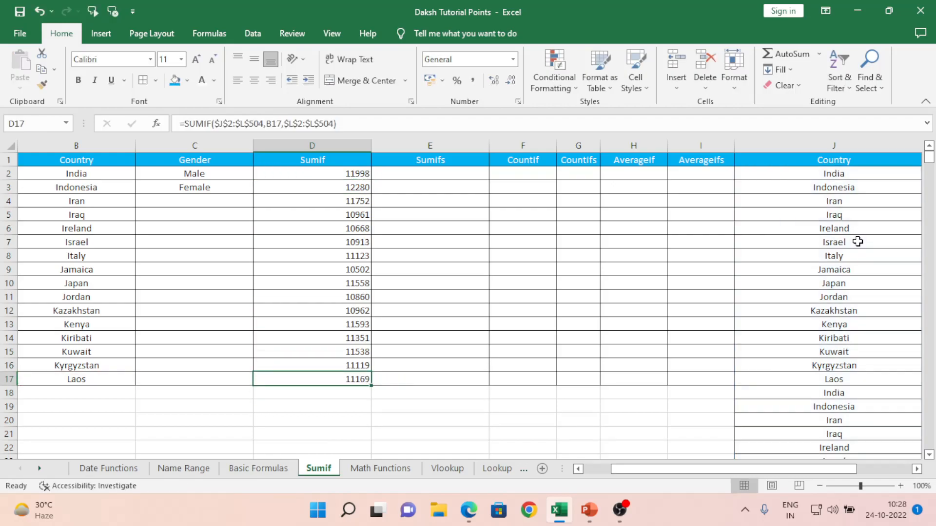
pyautogui.press('Up')
pyautogui.press('Up')
pyautogui.press('Up')
pyautogui.press('Up')
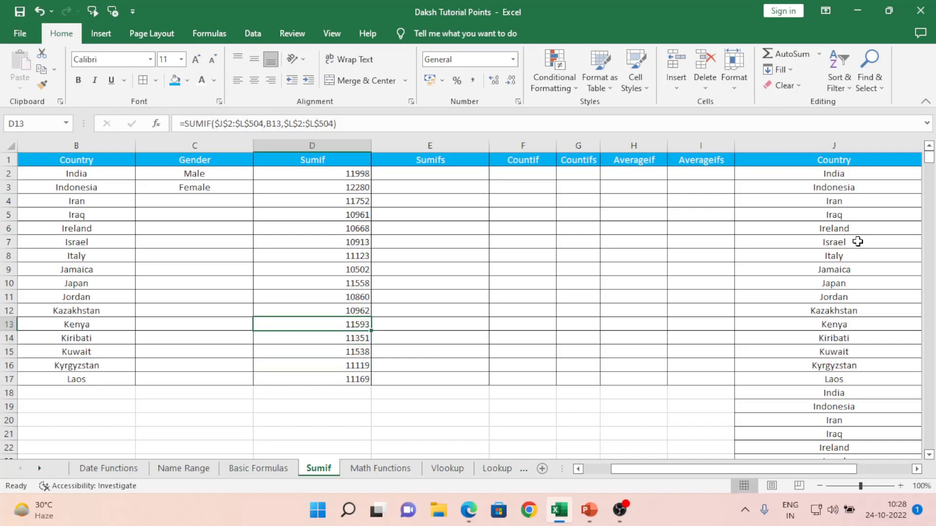
pyautogui.press('Up')
pyautogui.press('Up')
pyautogui.press('Up')
pyautogui.press('Up')
pyautogui.press('Up')
pyautogui.press('Up')
pyautogui.press('Up')
pyautogui.press('Up')
pyautogui.press('Up')
pyautogui.press('Up')
pyautogui.press('Up')
pyautogui.press('Up')
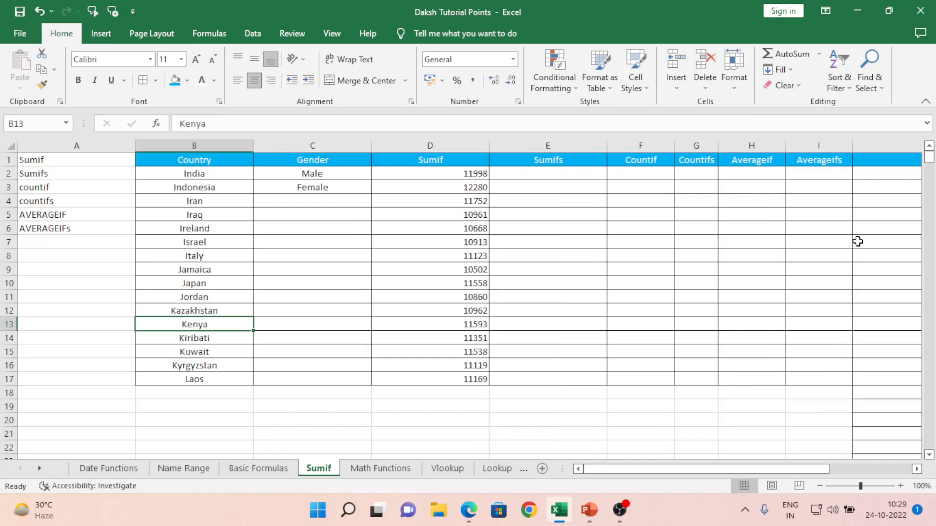
pyautogui.press('Up')
pyautogui.press('Up')
pyautogui.press('Up')
pyautogui.press('Up')
pyautogui.press('Up')
pyautogui.press('Up')
pyautogui.press('Up')
pyautogui.press('Up')
pyautogui.press('Up')
pyautogui.press('Up')
pyautogui.press('Up')
pyautogui.press('Up')
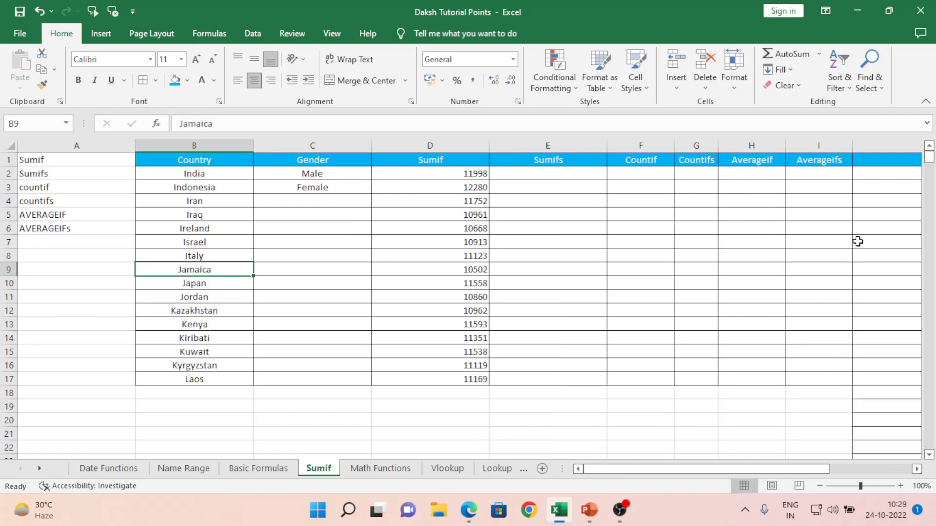
# Turn on filtering for the Country, Male/Female and Users source table in J1:L504
pyautogui.press('Right')
pyautogui.press('Right')
pyautogui.press('Right')
pyautogui.press('Right')
pyautogui.press('Right')
pyautogui.press('Right')
pyautogui.press('Right')
pyautogui.press('Right')
pyautogui.press('Right')
pyautogui.press('Left')
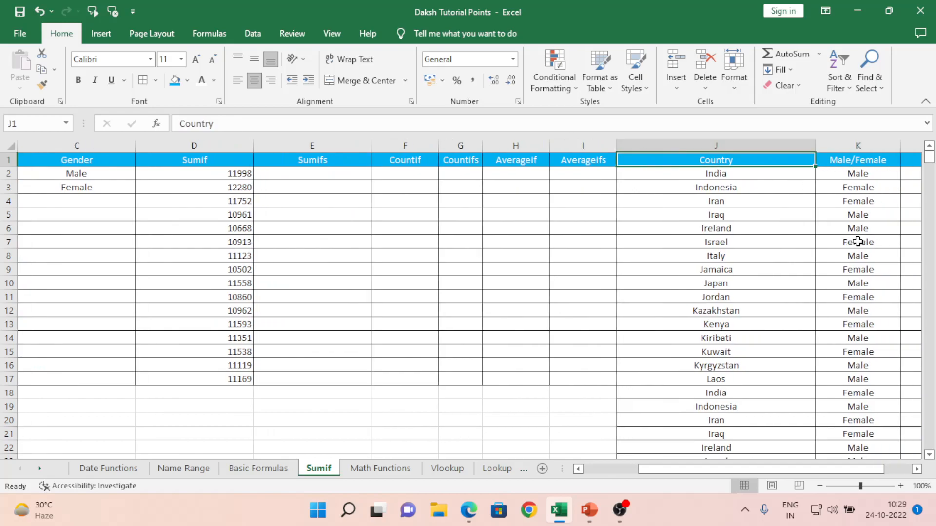
pyautogui.hotkey('shift', 'Right')
pyautogui.hotkey('shift', 'Right')
pyautogui.hotkey('ctrl', 'shift', 'Down')
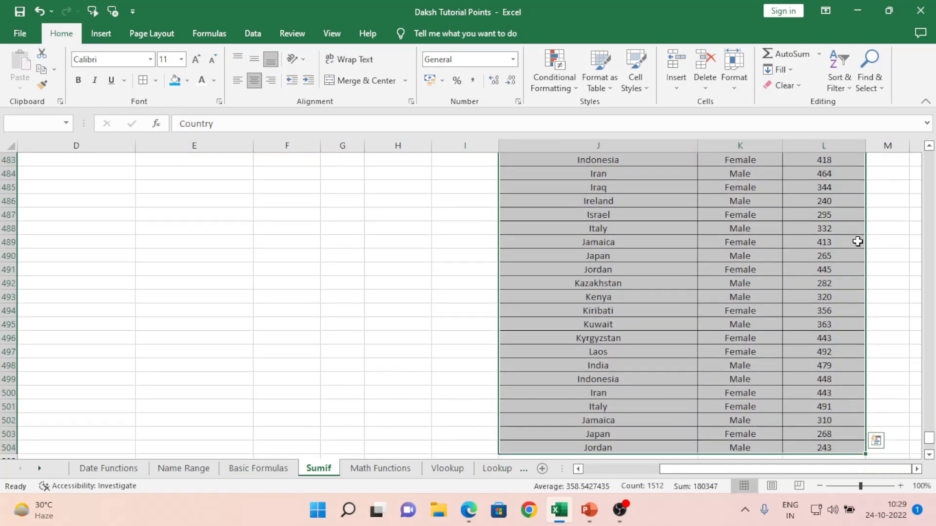
pyautogui.hotkey('ctrl', 'shift', 'l')
# Filter the source table's Country column to show only Kenya
pyautogui.hotkey('alt', 'Down')
pyautogui.press('Down')
pyautogui.press('Down')
pyautogui.press('Down')
pyautogui.press('Down')
pyautogui.press('Down')
pyautogui.press('space')
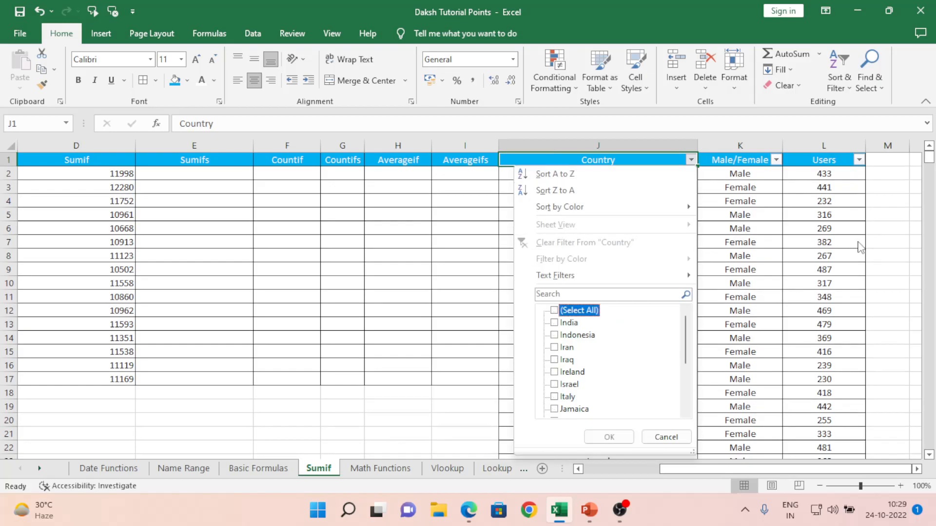
pyautogui.press('Down')
pyautogui.press('Down')
pyautogui.press('Down')
pyautogui.press('Down')
pyautogui.press('Down')
pyautogui.press('Down')
pyautogui.press('Down')
pyautogui.press('Down')
pyautogui.press('Down')
pyautogui.press('Down')
pyautogui.press('Down')
pyautogui.press('Down')
pyautogui.press('space')
pyautogui.press('Return')
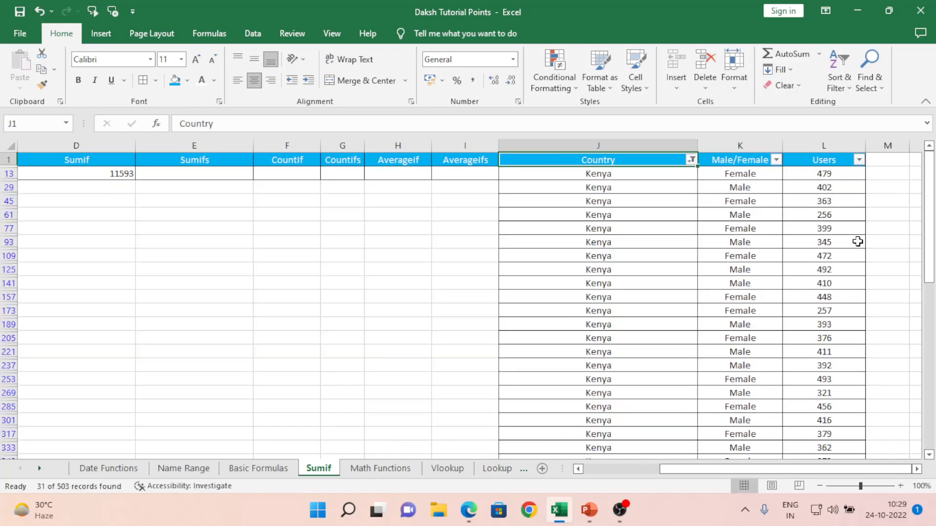
# Select all of Kenya's filtered Users values to read their sum
pyautogui.press('Right')
pyautogui.press('Right')
pyautogui.hotkey('alt', 'Down')
pyautogui.press('Down')
pyautogui.press('Down')
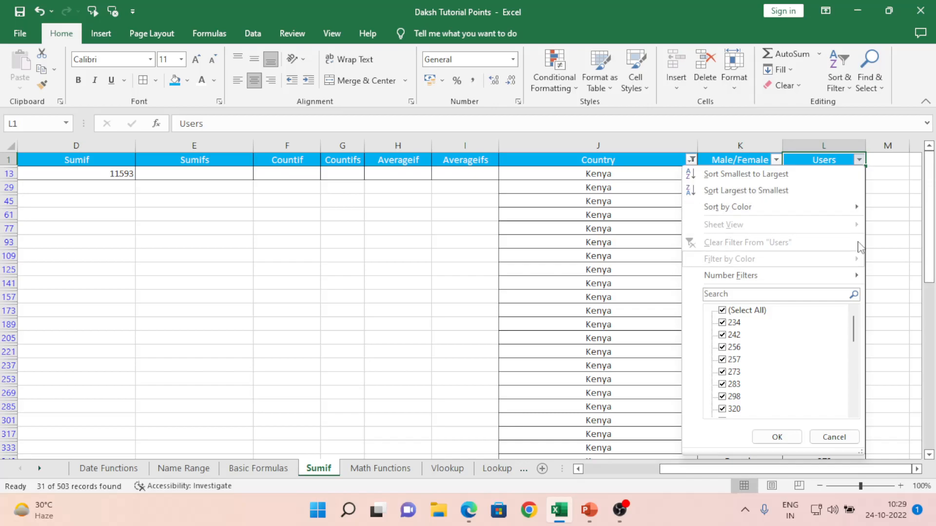
pyautogui.press('Escape')
pyautogui.press('Down')
pyautogui.hotkey('ctrl', 'shift', 'Down')
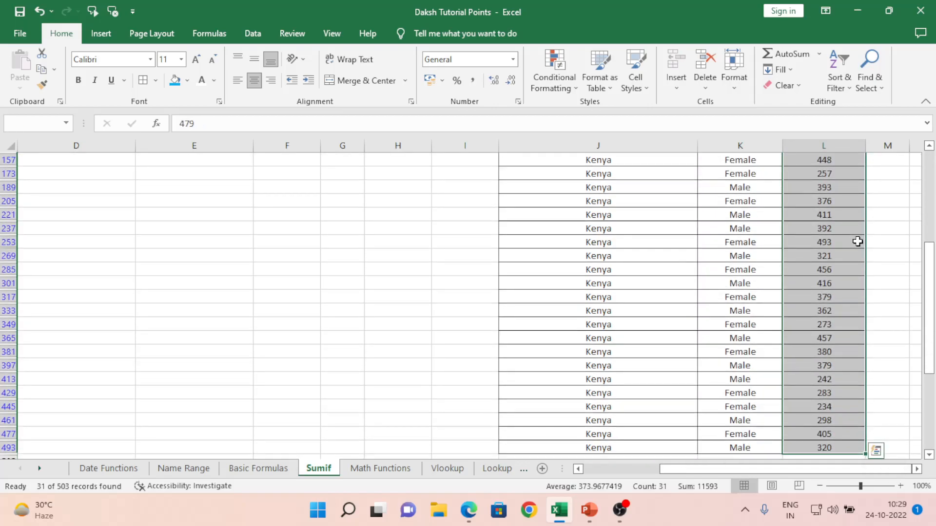
# Compare the filtered sum with Kenya's SUMIF result in D13
pyautogui.press('Up')
pyautogui.press('Left')
pyautogui.press('Left')
pyautogui.press('Left')
pyautogui.press('Left')
pyautogui.press('Left')
pyautogui.press('Left')
pyautogui.press('Left')
pyautogui.press('Left')
pyautogui.press('Left')
pyautogui.press('Left')
pyautogui.press('Right')
pyautogui.press('Right')
pyautogui.press('Down')
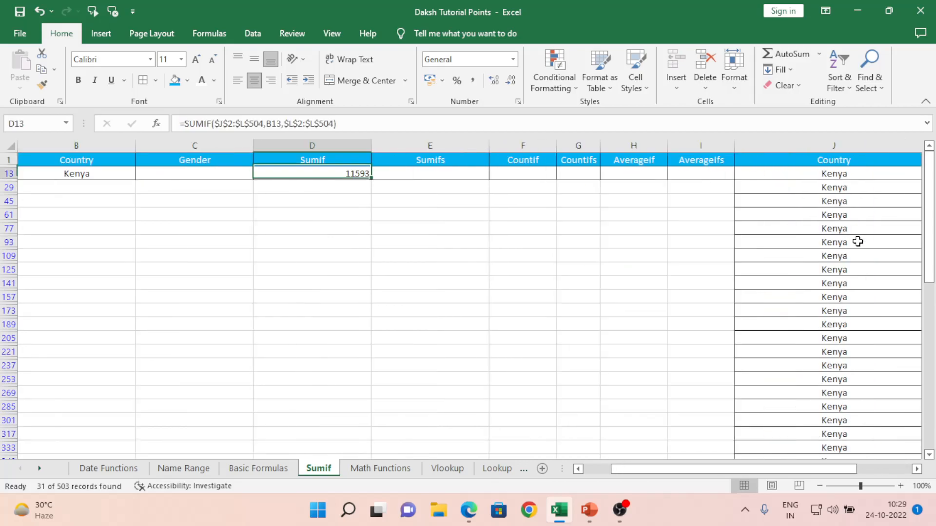
# Remove the filter from the source table and return to Kenya's SUMIF cell, D13
pyautogui.press('Up')
pyautogui.hotkey('alt', 'd')
pyautogui.press('f')
pyautogui.press('f')
pyautogui.press('Down')
pyautogui.press('Down')
pyautogui.press('Down')
pyautogui.press('Down')
pyautogui.press('Down')
pyautogui.press('Down')
pyautogui.press('Down')
pyautogui.press('Down')
pyautogui.press('Down')
pyautogui.press('Down')
pyautogui.press('Down')
pyautogui.press('Down')
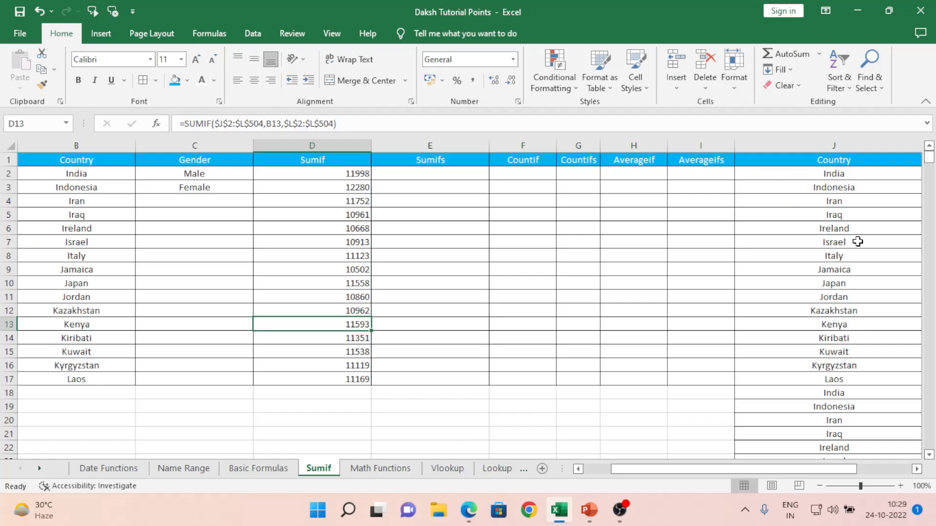
# Review the range, criteria and sum range arguments of the D2 SUMIF formula without changing them
pyautogui.hotkey('ctrl', 'Up')
pyautogui.press('Down')
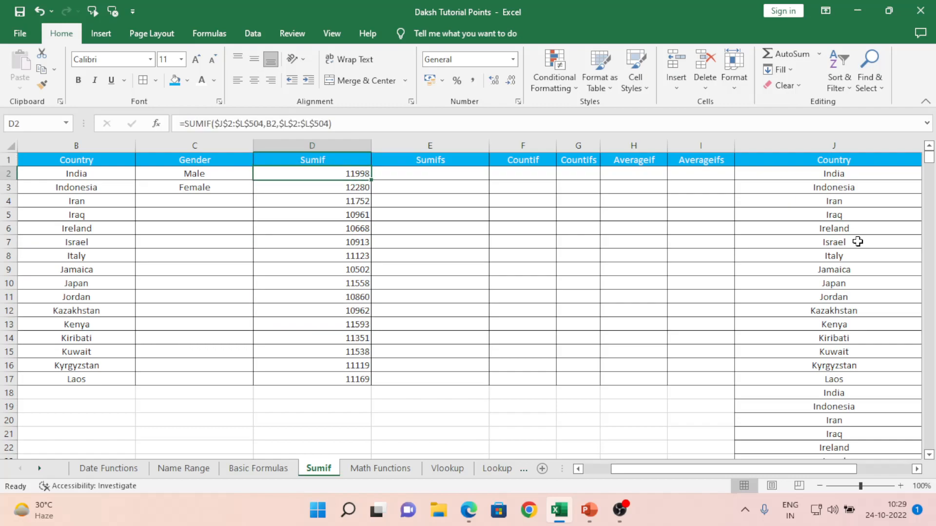
pyautogui.press('F2')
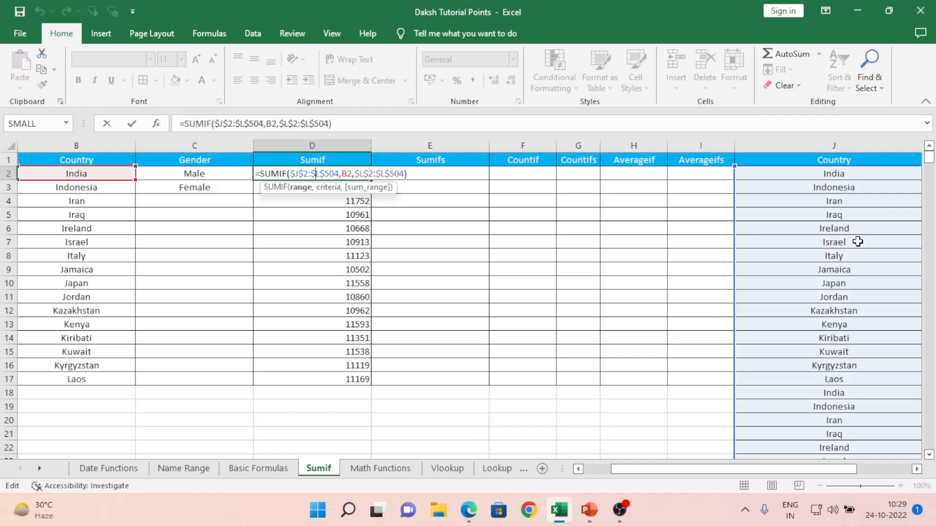
pyautogui.press('Right')
pyautogui.press('Right')
pyautogui.press('Right')
pyautogui.press('Right')
pyautogui.press('Right')
pyautogui.press('Right')
pyautogui.press('Right')
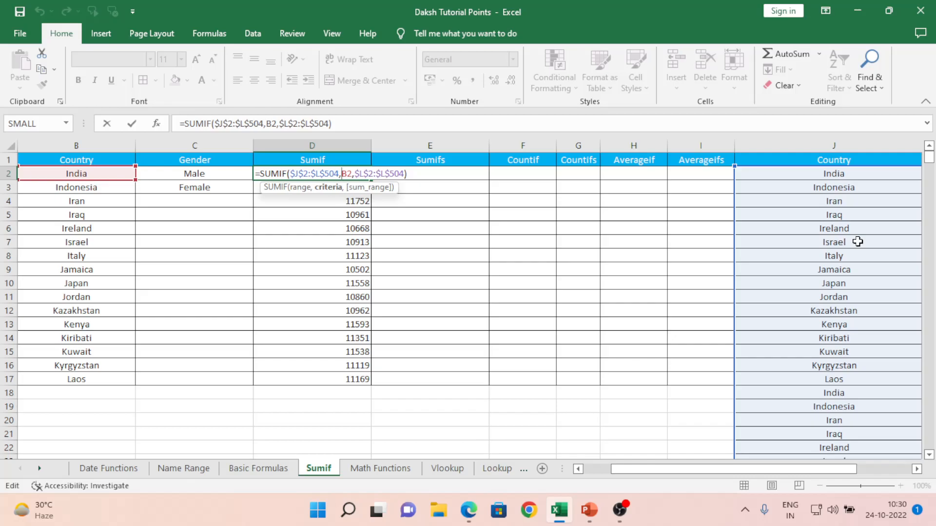
pyautogui.press('Right')
pyautogui.press('Right')
pyautogui.hotkey('ctrl', 'Return')
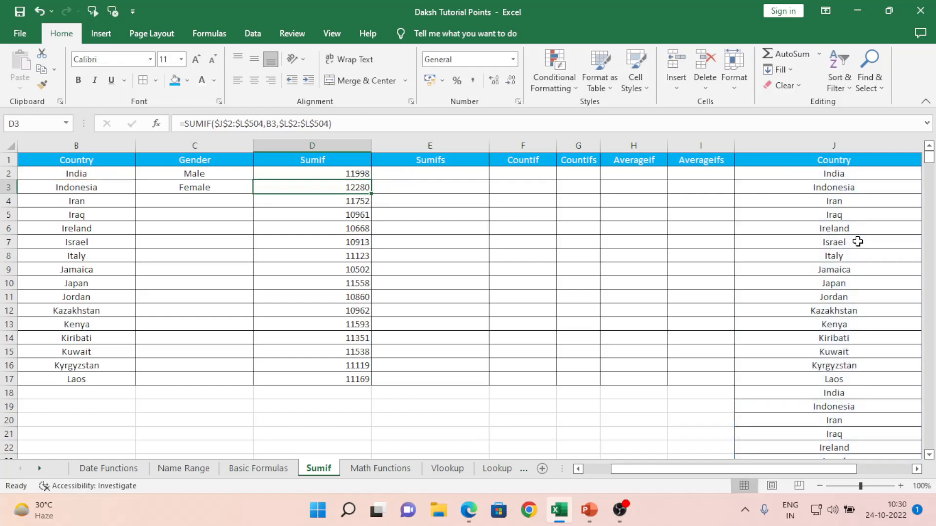
# Start a SUMIFS formula in cell E2 of the Sumifs column
pyautogui.press('Right')
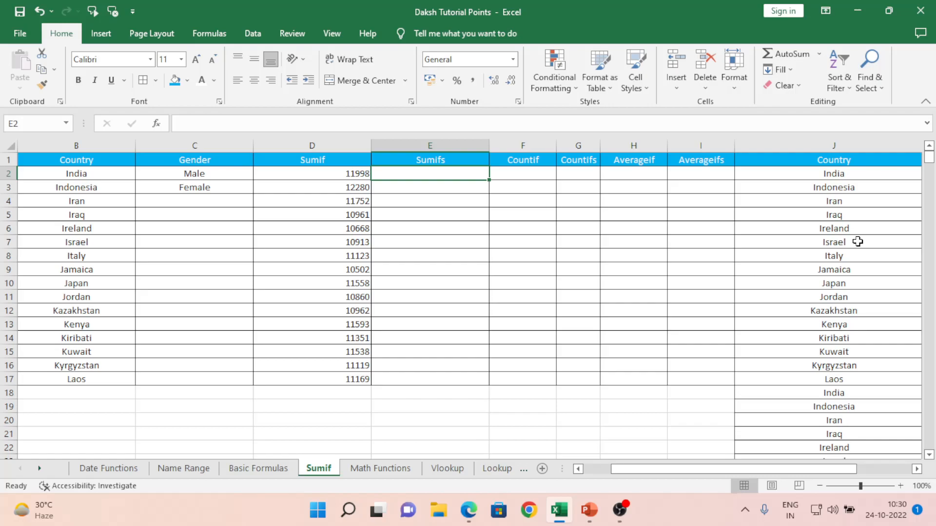
pyautogui.press('Left')
pyautogui.press('Left')
pyautogui.press('Left')
pyautogui.press('Right')
pyautogui.press('Right')
pyautogui.press('Right')
pyautogui.write('=')
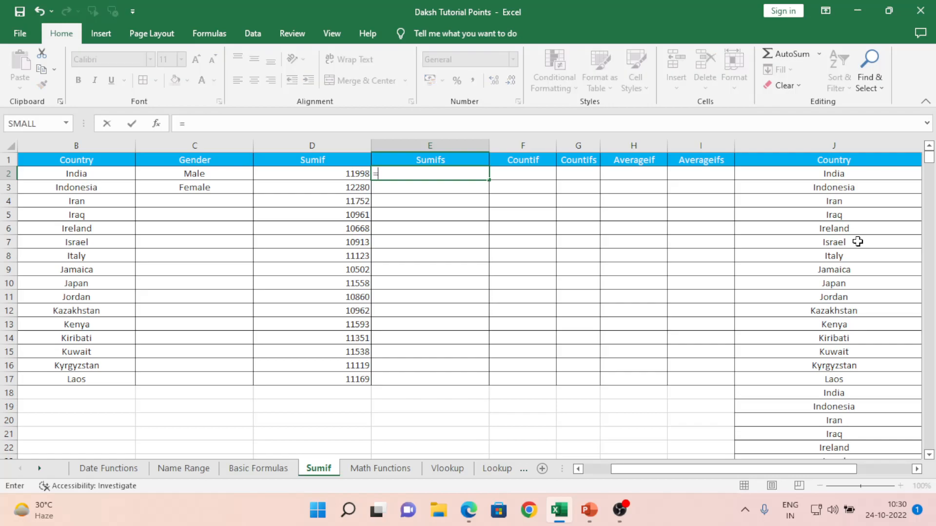
pyautogui.write('sum')
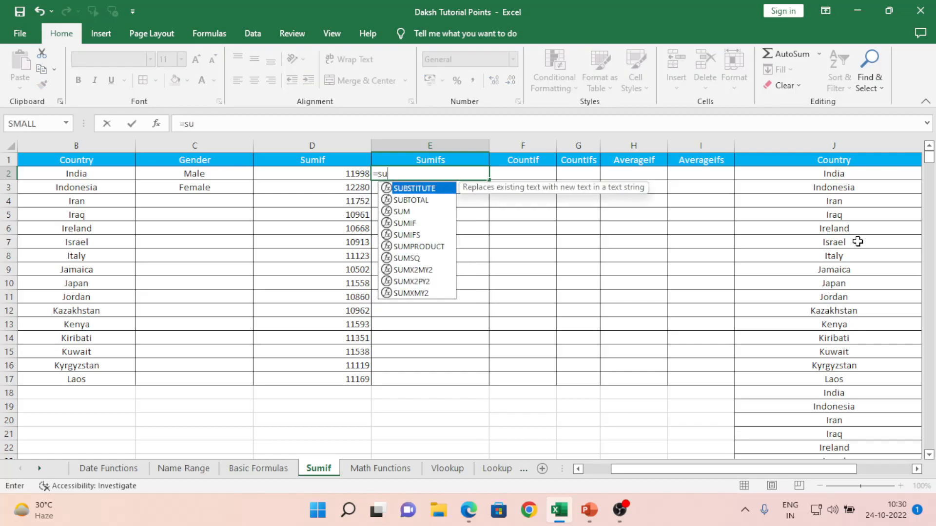
pyautogui.press('Down')
pyautogui.press('Down')
pyautogui.press('Tab')
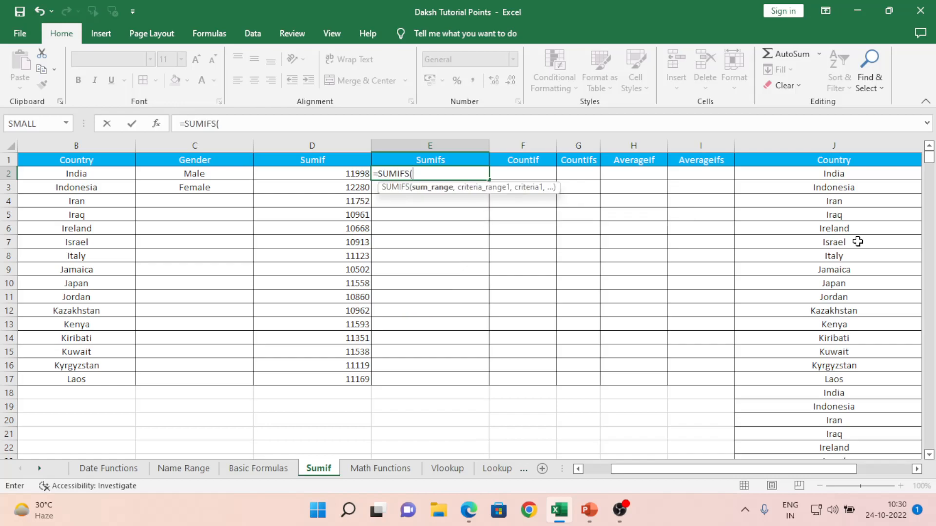
# Set the formula's sum range to the Users values as the absolute range $L$2:$L$504
pyautogui.press('Right')
pyautogui.press('Right')
pyautogui.press('Right')
pyautogui.press('Right')
pyautogui.press('Right')
pyautogui.press('Right')
pyautogui.press('Right')
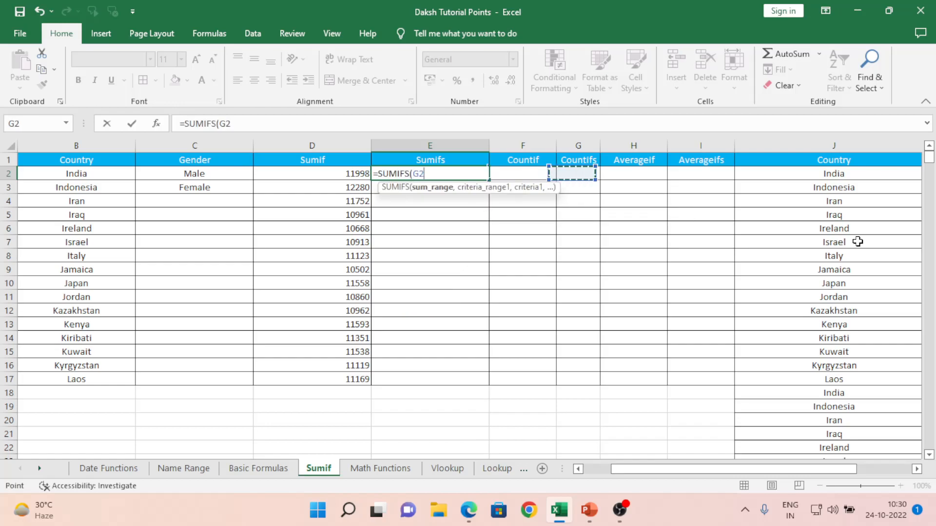
pyautogui.hotkey('ctrl', 'shift', 'Down')
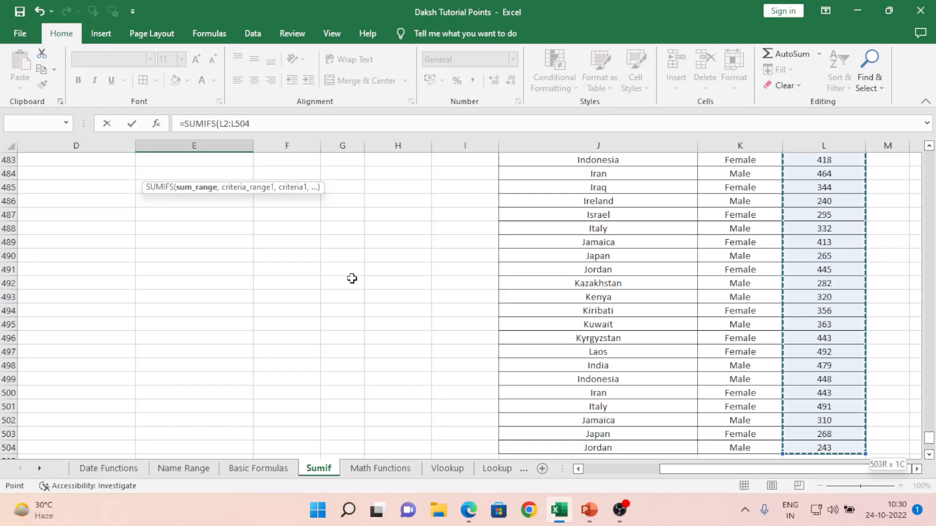
pyautogui.press('F4')
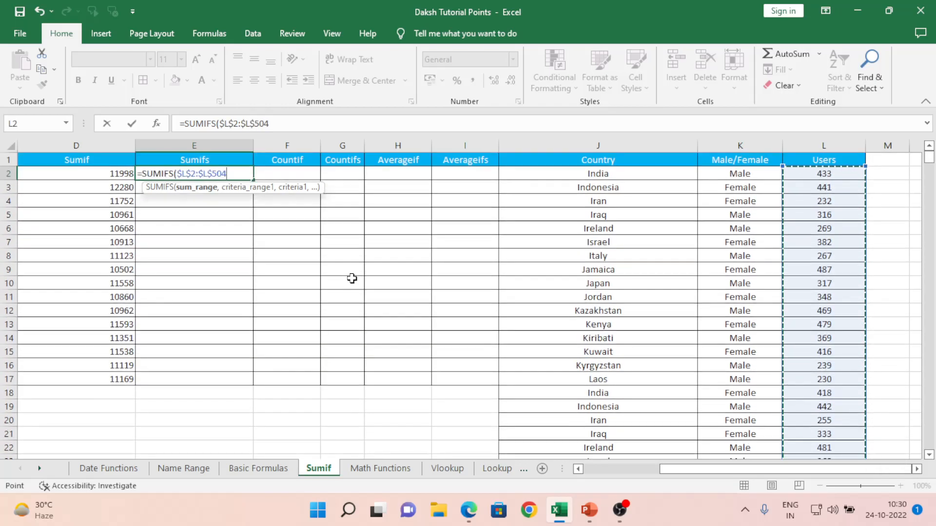
pyautogui.write(',')
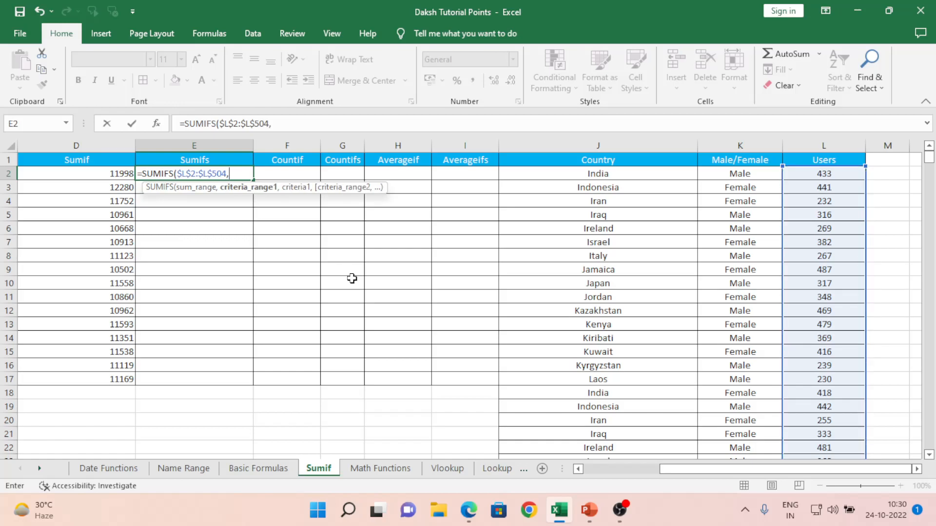
# Add the source Country column as the first criteria range, fixed as $J$2:$J$504
pyautogui.press('Left')
pyautogui.press('Left')
pyautogui.press('Left')
pyautogui.press('Right')
pyautogui.press('Right')
pyautogui.press('Right')
pyautogui.press('Right')
pyautogui.press('Right')
pyautogui.press('Right')
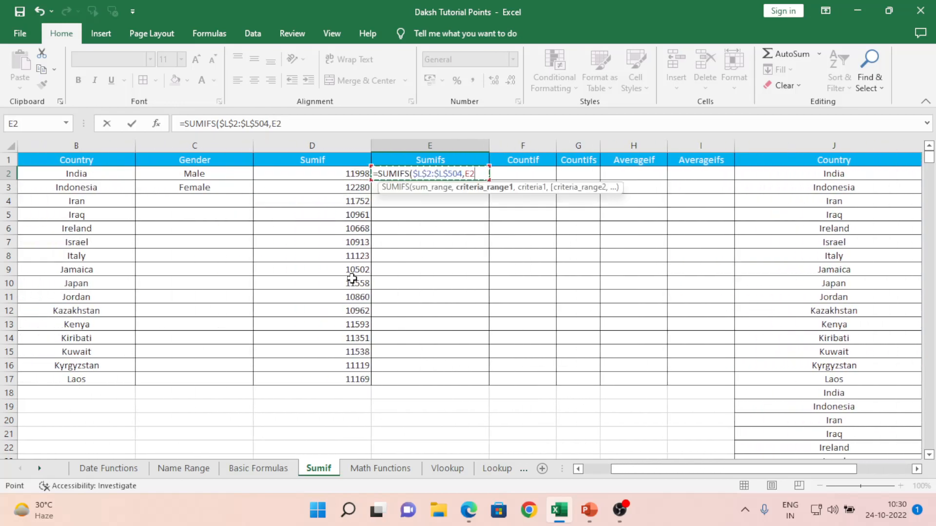
pyautogui.press('Right')
pyautogui.press('Right')
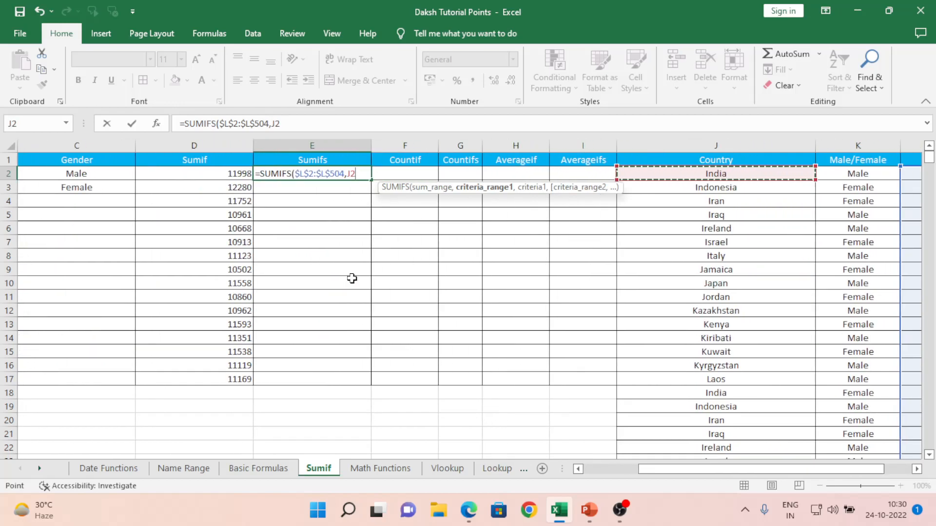
pyautogui.hotkey('ctrl', 'shift', 'Down')
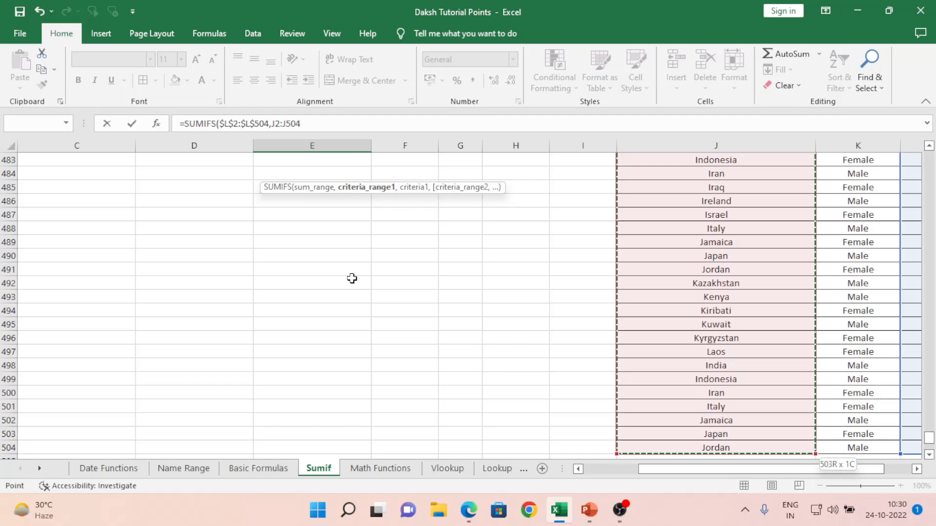
pyautogui.press('F4')
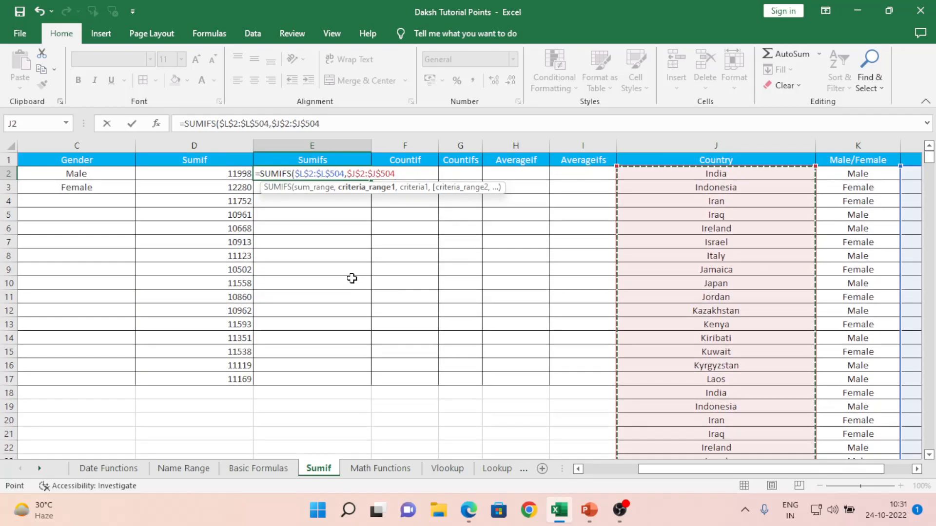
pyautogui.write(',')
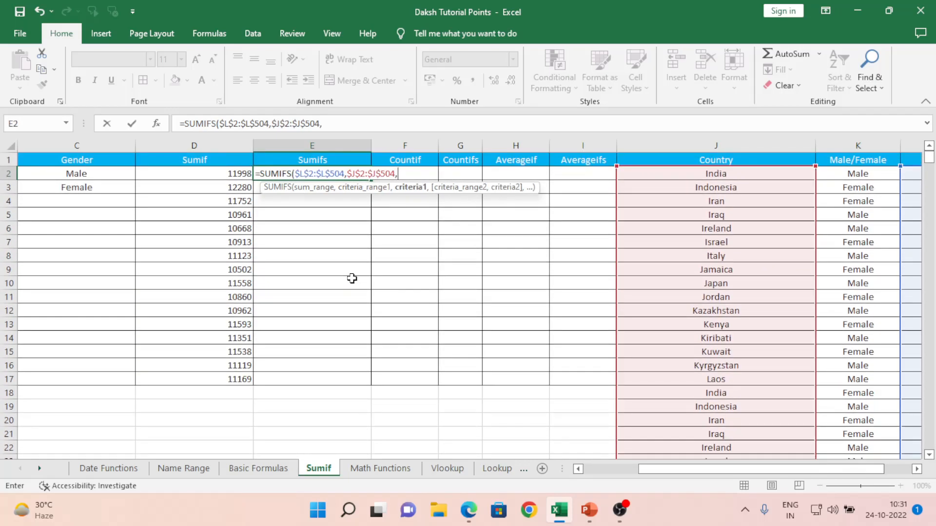
# Use India's cell, B2, as the first criterion of the SUMIFS formula
pyautogui.press('Left')
pyautogui.press('Left')
pyautogui.press('Left')
pyautogui.press('Left')
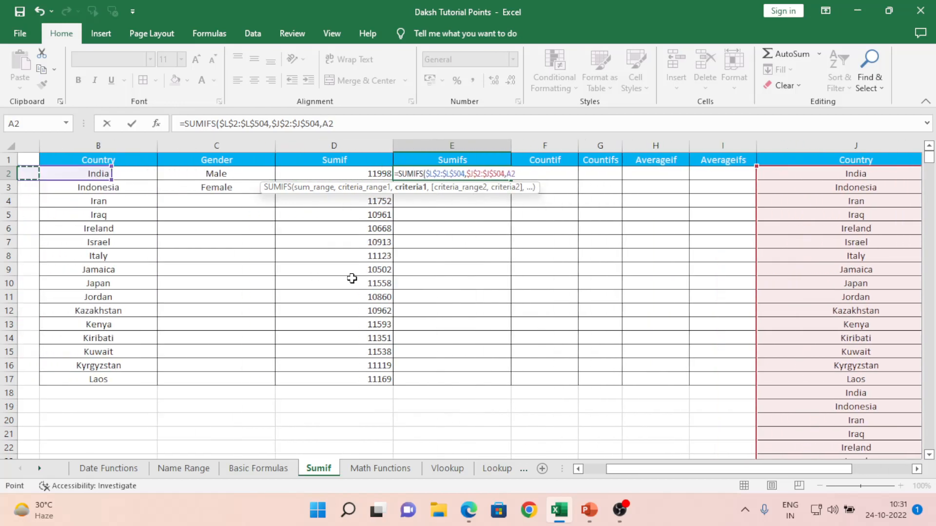
pyautogui.press('Right')
pyautogui.press('Right')
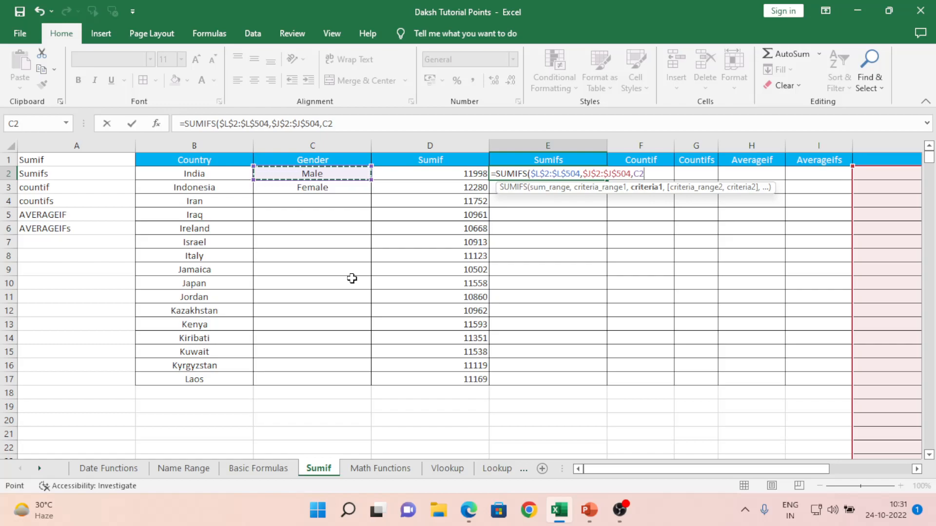
pyautogui.press('Left')
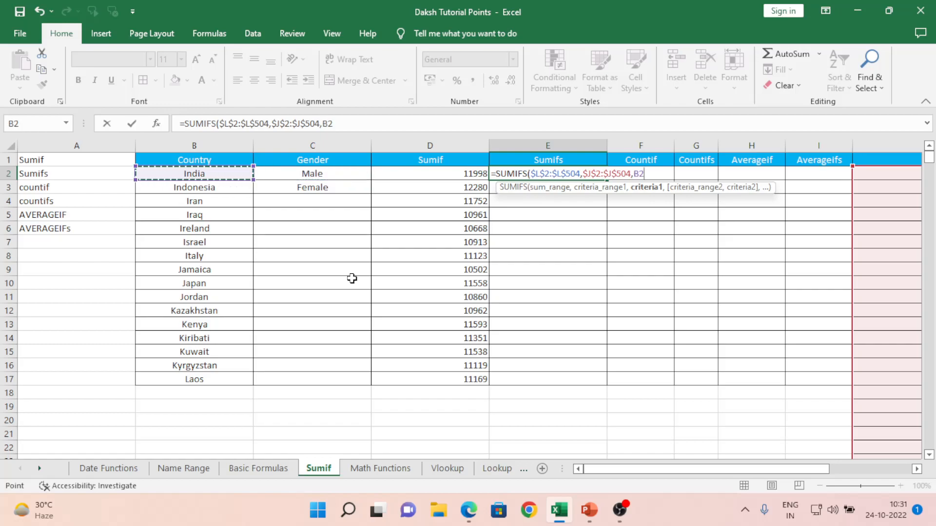
pyautogui.write(',')
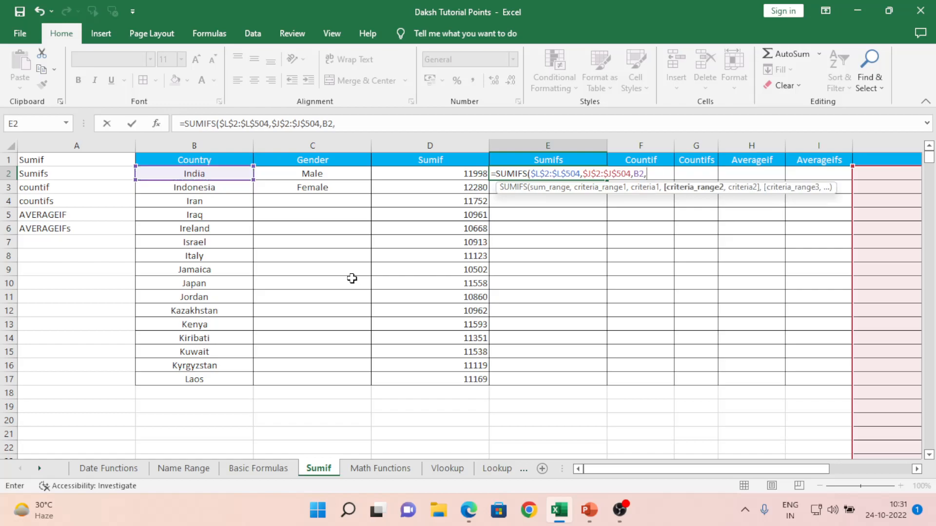
# Add the Male/Female column as the second criteria range, fixed as $K$2:$K$504
pyautogui.press('Right')
pyautogui.press('Right')
pyautogui.press('Right')
pyautogui.press('Right')
pyautogui.press('Right')
pyautogui.press('Right')
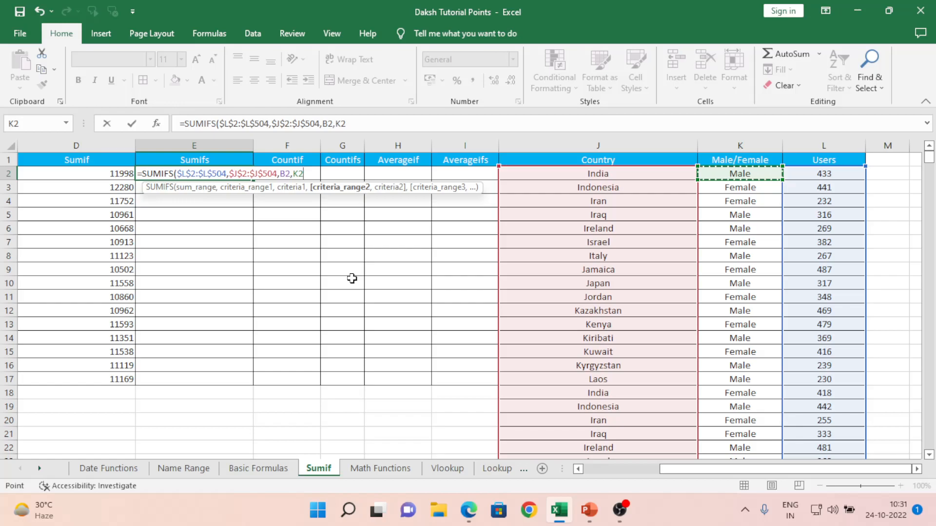
pyautogui.hotkey('ctrl', 'shift', 'Down')
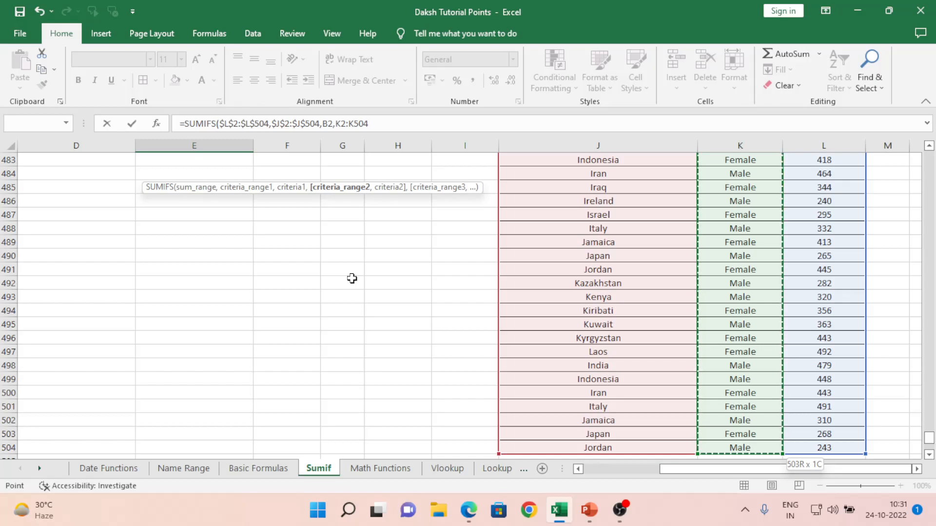
pyautogui.press('F4')
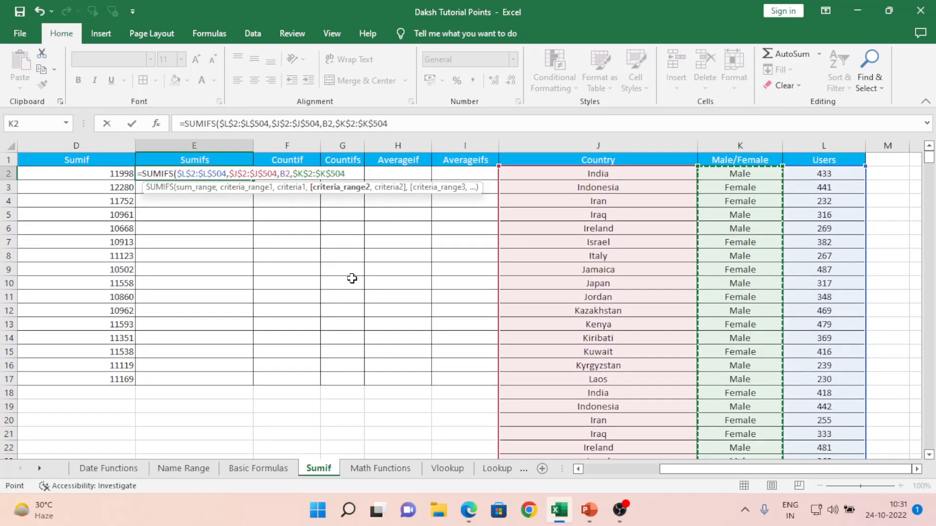
pyautogui.write(',')
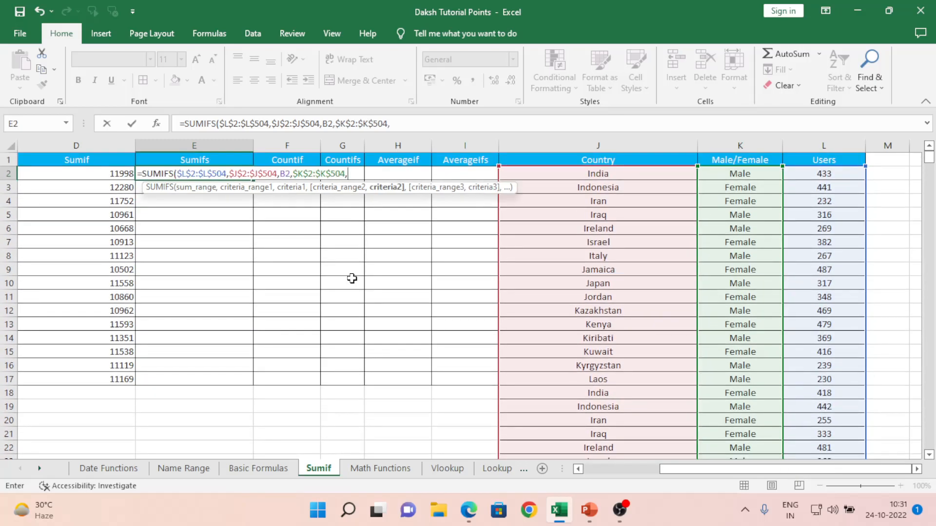
pyautogui.press('Left')
pyautogui.press('Left')
pyautogui.press('Left')
pyautogui.press('Left')
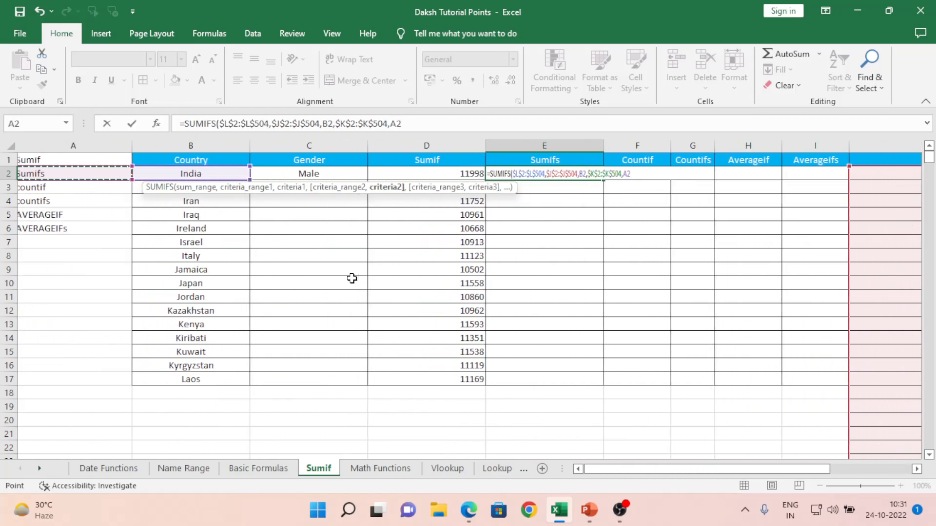
pyautogui.press('Right')
pyautogui.press('Right')
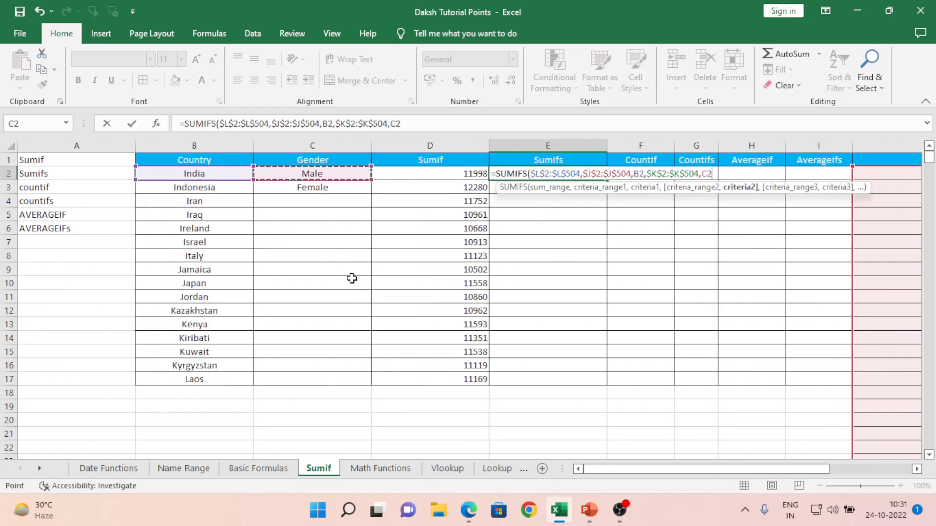
pyautogui.press('BackSpace')
pyautogui.press('BackSpace')
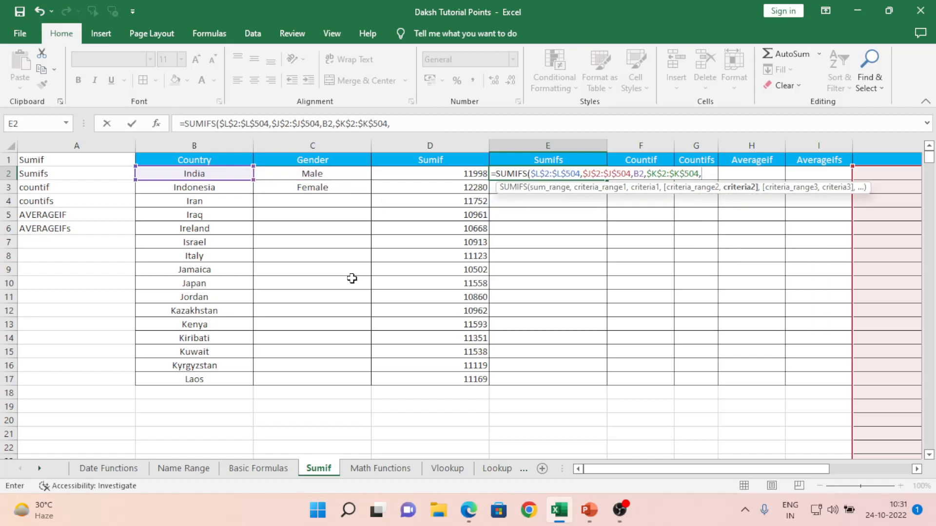
# Enter "Male" as the second criterion and complete the SUMIFS formula, keeping E2 selected
pyautogui.write('"Male"')
pyautogui.write(')')
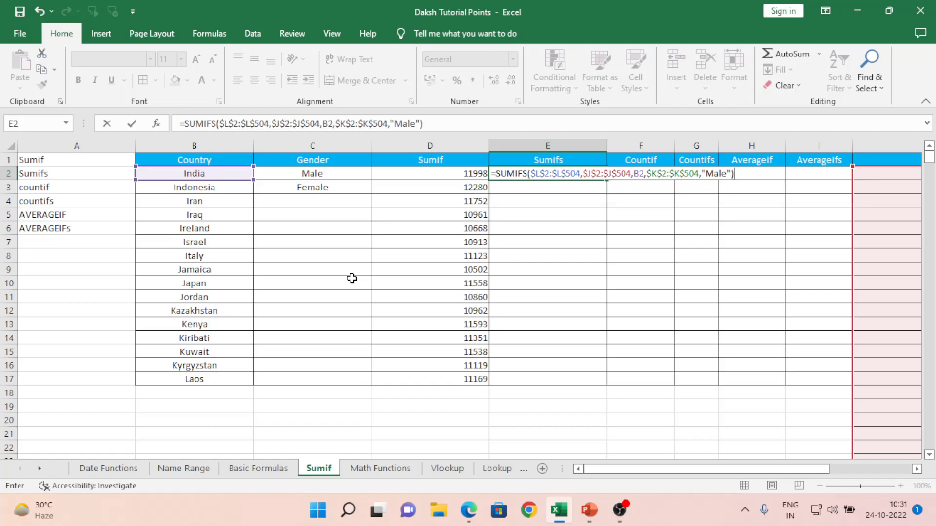
pyautogui.hotkey('ctrl', 'Return')
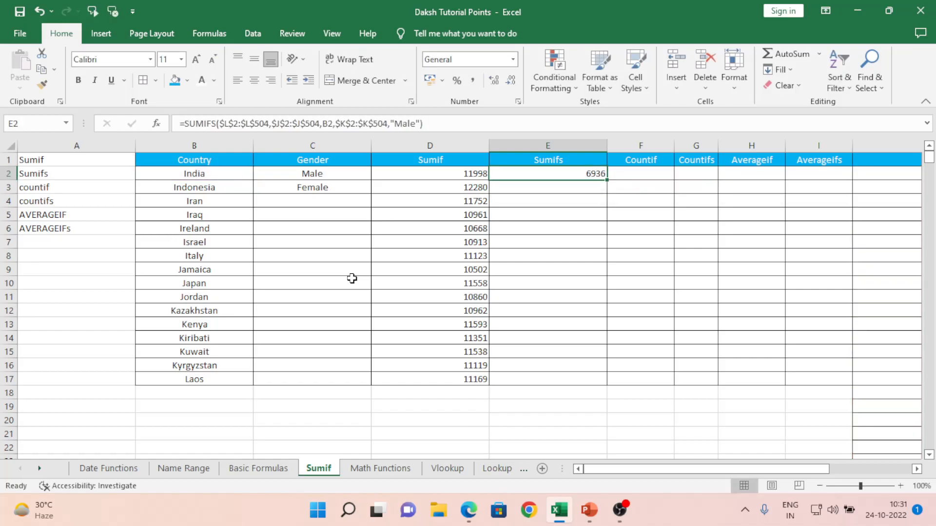
pyautogui.press('Left')
pyautogui.press('Left')
pyautogui.press('Left')
pyautogui.press('Right')
pyautogui.press('Right')
pyautogui.press('Left')
pyautogui.press('Right')
pyautogui.press('Right')
# Add filters to the header row of the source table, covering Country, Male/Female and Users
pyautogui.press('Up')
pyautogui.press('Right')
pyautogui.press('Right')
pyautogui.press('Right')
pyautogui.press('Right')
pyautogui.press('Right')
pyautogui.press('Right')
pyautogui.press('Left')
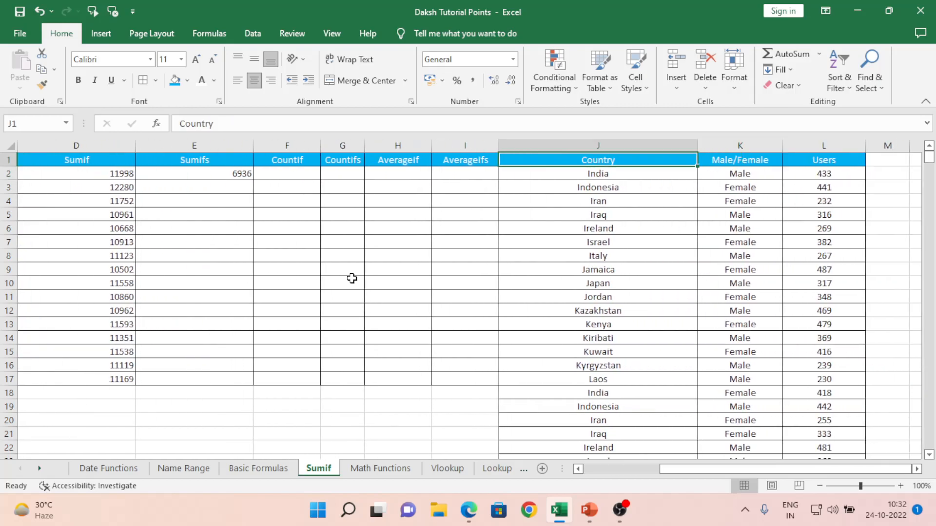
pyautogui.hotkey('ctrl', 'shift', 'Right')
pyautogui.hotkey('ctrl', 'shift', 'Down')
pyautogui.hotkey('alt', 'd')
pyautogui.press('f')
pyautogui.press('f')
pyautogui.press('Right')
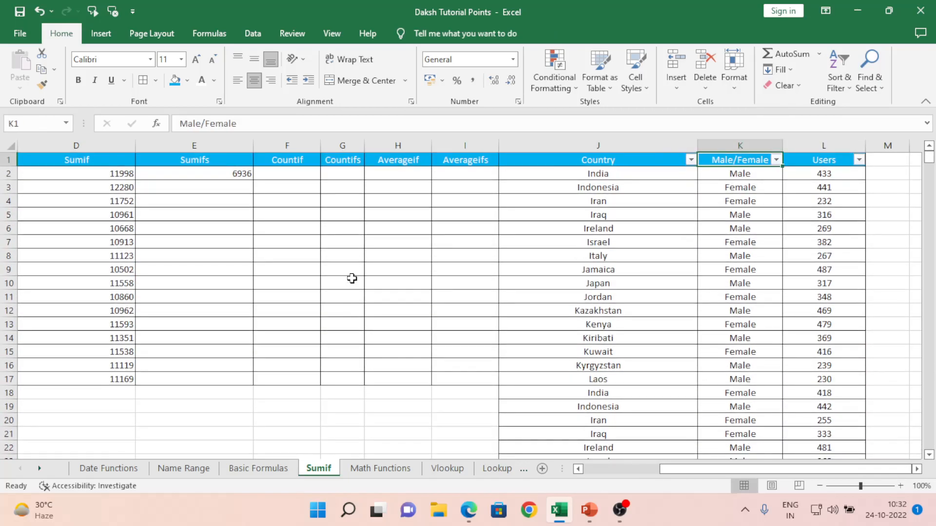
# Filter the source table's Country column to show only India
pyautogui.press('Left')
pyautogui.hotkey('alt', 'Down')
pyautogui.press('Down')
pyautogui.press('Down')
pyautogui.press('Down')
pyautogui.press('Down')
pyautogui.press('Down')
pyautogui.press('Down')
pyautogui.press('space')
pyautogui.press('Down')
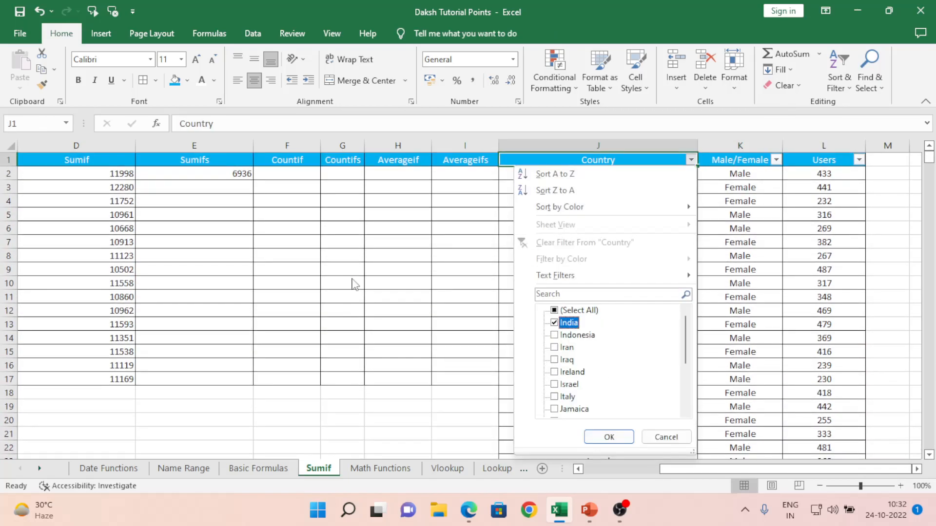
pyautogui.press('space')
pyautogui.press('Return')
# Filter the Male/Female column to show only Male records
pyautogui.press('Right')
pyautogui.hotkey('alt', 'Down')
pyautogui.press('Down')
pyautogui.press('Down')
pyautogui.press('Down')
pyautogui.press('Down')
pyautogui.press('Down')
pyautogui.press('Return')
# Select all filtered Users values for India's male records to compare their sum with E2
pyautogui.press('Right')
pyautogui.press('Down')
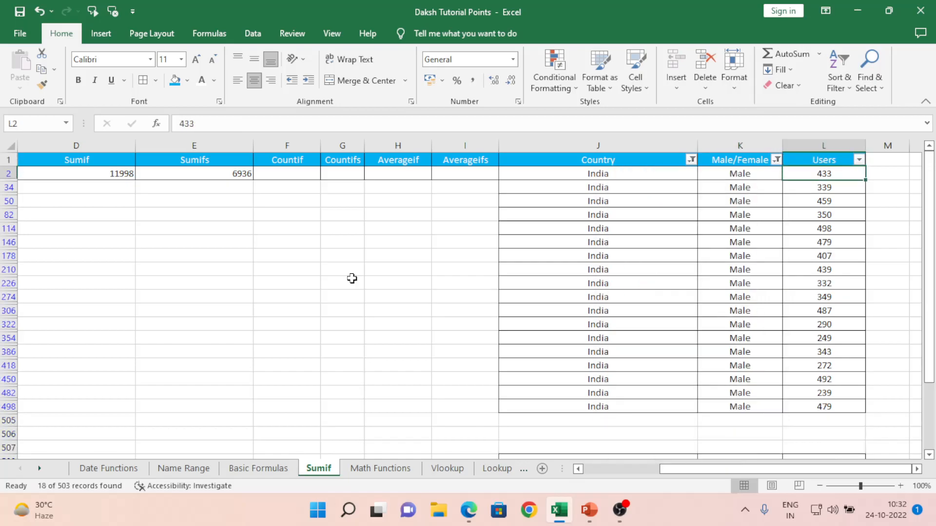
pyautogui.hotkey('ctrl', 'shift', 'Down')
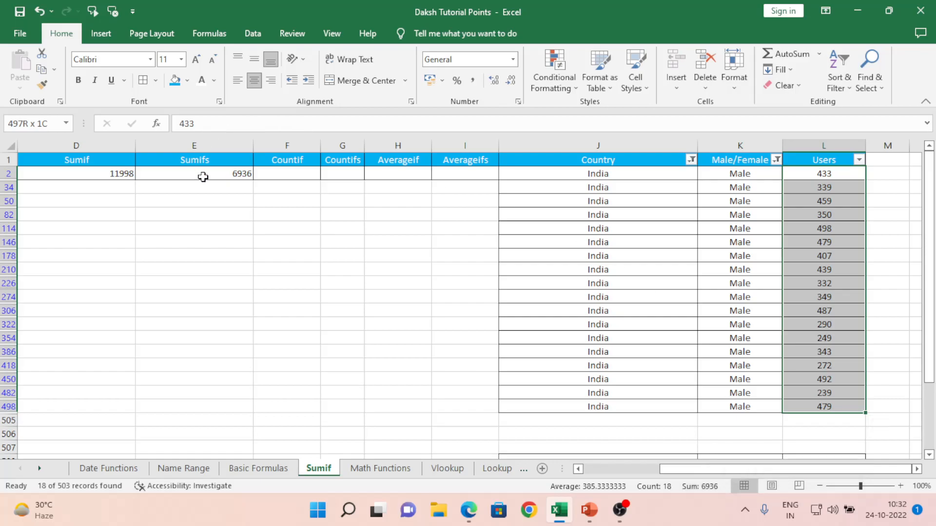
# Remove the filters from the source table so all records are listed
pyautogui.click(705, 238)
pyautogui.hotkey('ctrl', 'Up')
pyautogui.hotkey('alt', 'd')
pyautogui.press('f')
pyautogui.press('f')
# Return to E2 and review the SUMIFS formula's sum range and both criteria pairs without changing them
pyautogui.press('Left')
pyautogui.press('Left')
pyautogui.press('Left')
pyautogui.press('Left')
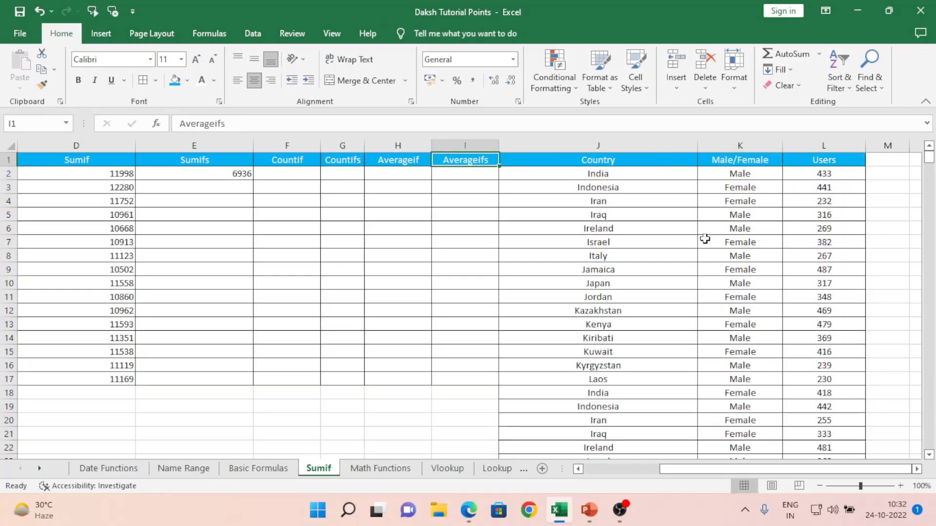
pyautogui.press('Left')
pyautogui.press('Down')
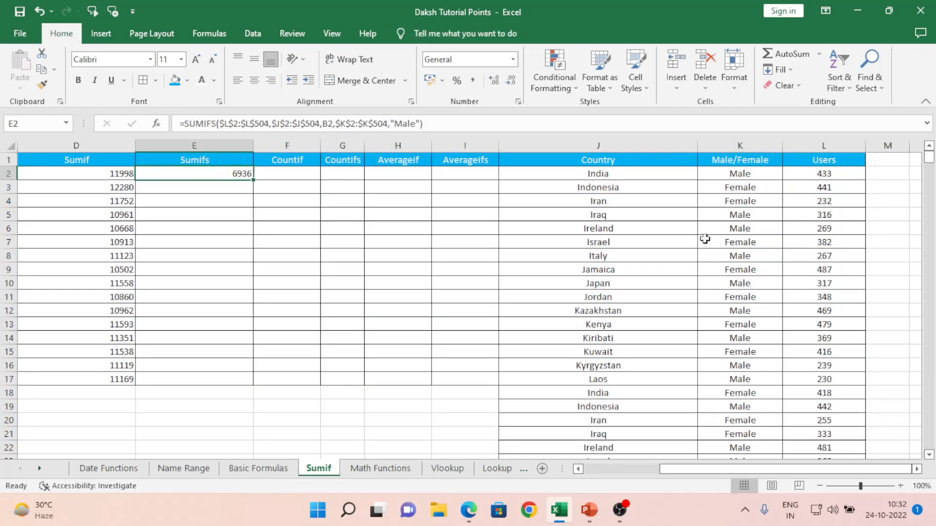
pyautogui.press('F2')
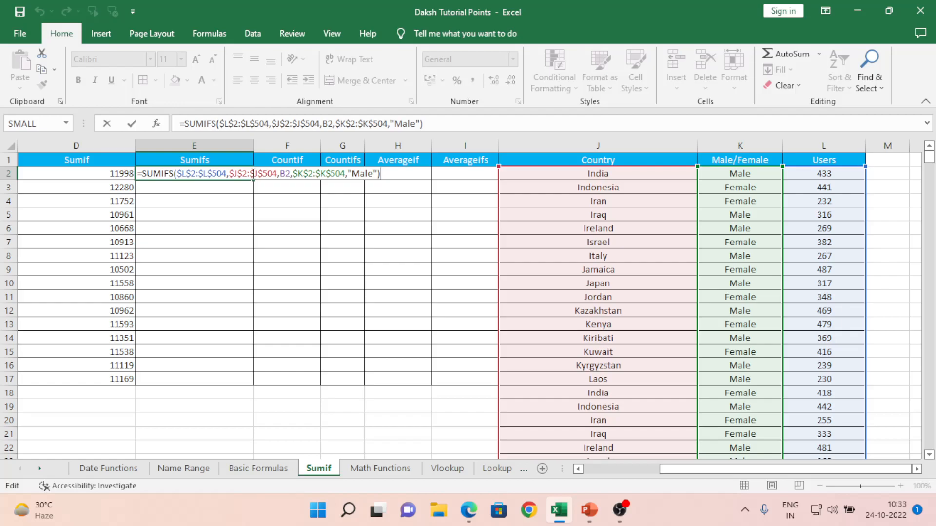
pyautogui.hotkey('ctrl', 'Return')
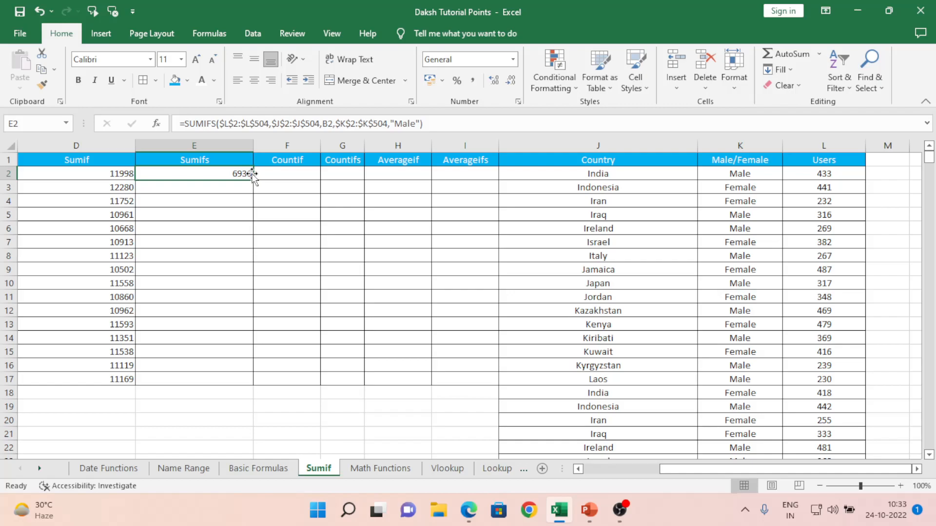
# Copy the SUMIFS formula from E2 down through E17 for all listed countries
pyautogui.hotkey('ctrl', 'c')
pyautogui.hotkey('shift', 'Down')
pyautogui.hotkey('shift', 'Down')
pyautogui.hotkey('shift', 'Down')
pyautogui.hotkey('shift', 'Down')
pyautogui.hotkey('shift', 'Down')
pyautogui.hotkey('shift', 'Down')
pyautogui.hotkey('shift', 'Down')
pyautogui.hotkey('shift', 'Down')
pyautogui.hotkey('shift', 'Down')
pyautogui.hotkey('shift', 'Down')
pyautogui.hotkey('shift', 'Down')
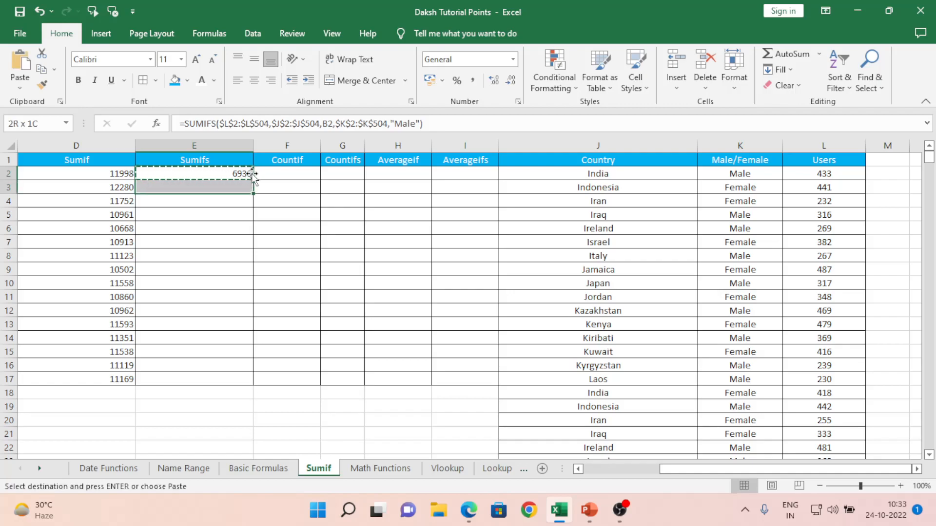
pyautogui.hotkey('shift', 'Down')
pyautogui.hotkey('shift', 'Down')
pyautogui.hotkey('shift', 'Down')
pyautogui.hotkey('shift', 'Down')
pyautogui.hotkey('ctrl', 'v')
pyautogui.press('Up')
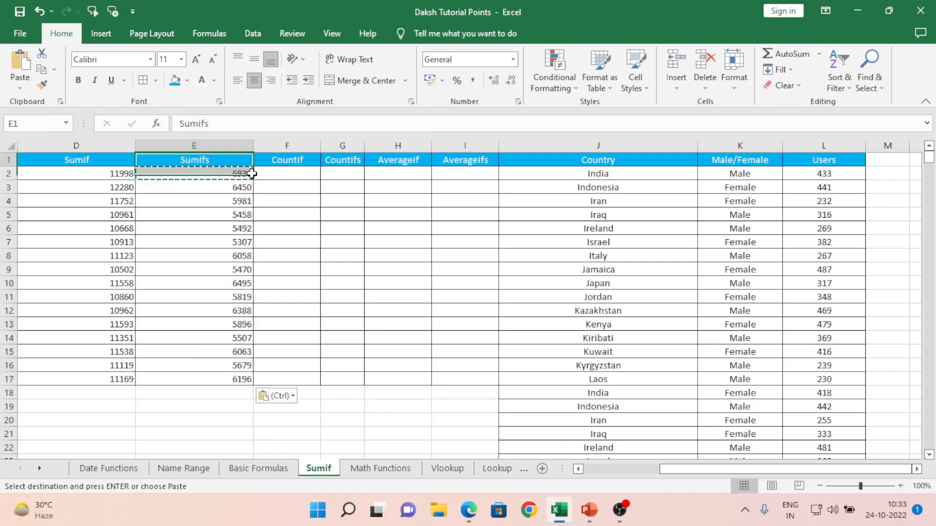
# Review the copied SUMIFS formulas in column E, checking the criteria reference in E14 and E2
pyautogui.hotkey('ctrl', 'Down')
pyautogui.press('Up')
pyautogui.press('Up')
pyautogui.press('Up')
pyautogui.press('Up')
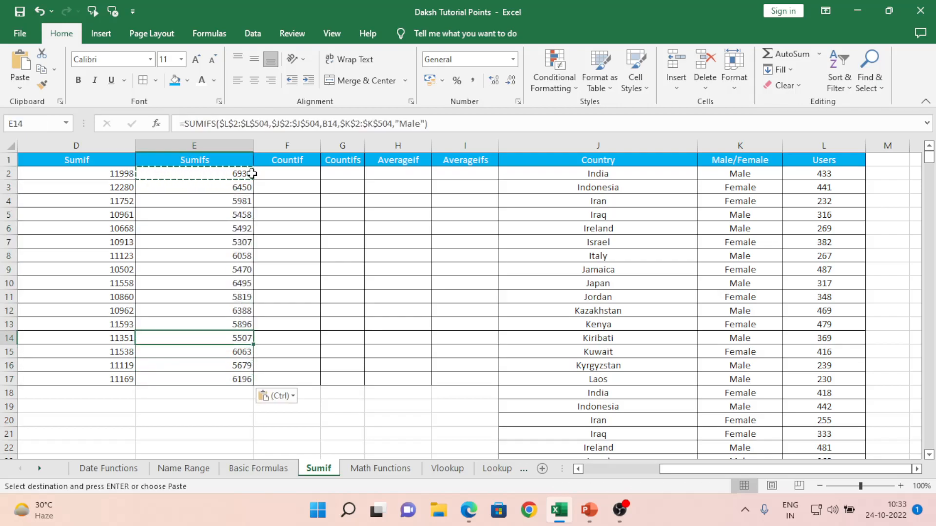
pyautogui.hotkey('ctrl', 'Up')
pyautogui.press('Down')
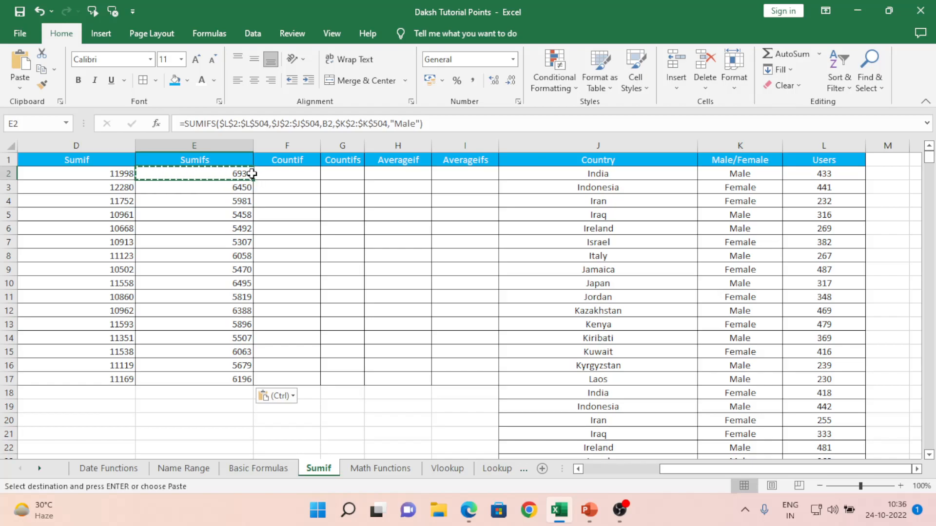
pyautogui.press('Up')
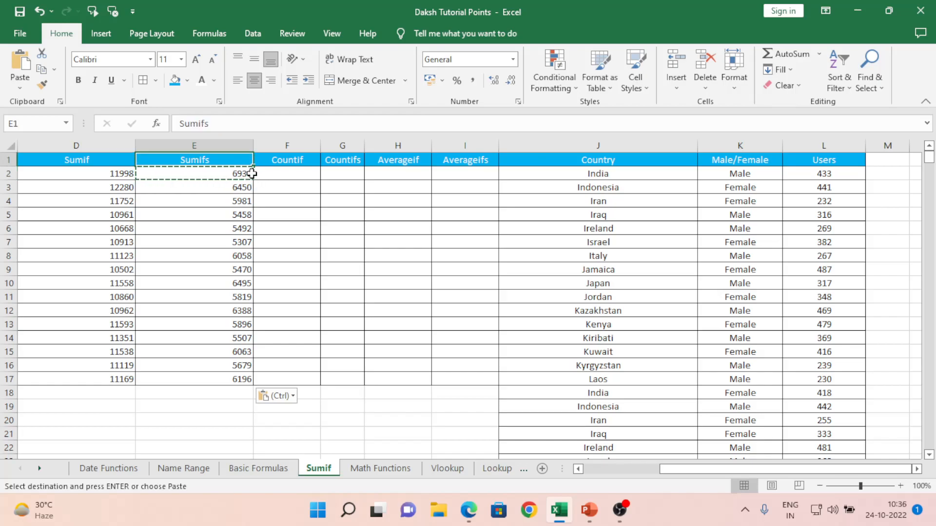
pyautogui.hotkey('shift', 'space')
pyautogui.hotkey('alt', 'd')
pyautogui.press('f')
pyautogui.press('f')
pyautogui.press('Down')
pyautogui.hotkey('alt', 'd')
pyautogui.press('f')
pyautogui.press('f')
pyautogui.press('Down')
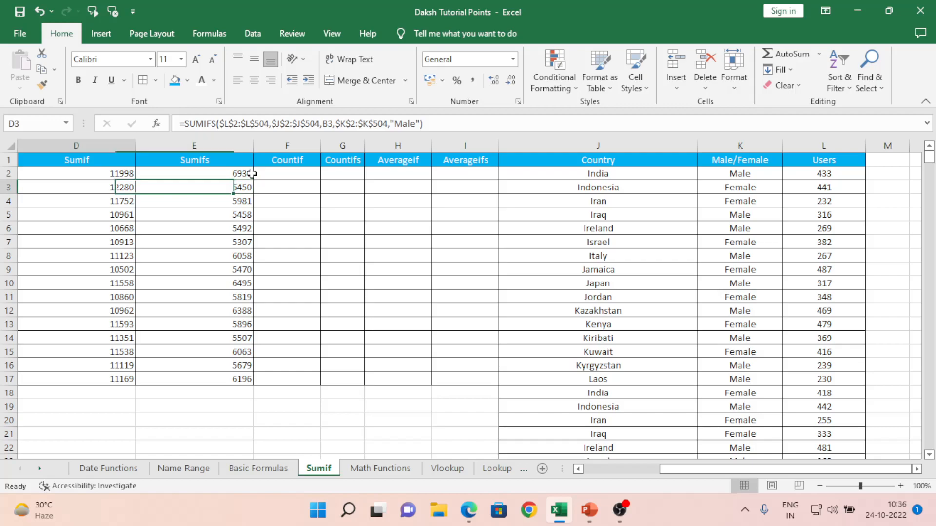
# Examine Japan's row 10, looking at its SUMIF and SUMIFS cells and the Users column of the source table
pyautogui.press('Left')
pyautogui.press('Left')
pyautogui.press('Right')
pyautogui.press('Left')
pyautogui.press('Left')
pyautogui.press('Left')
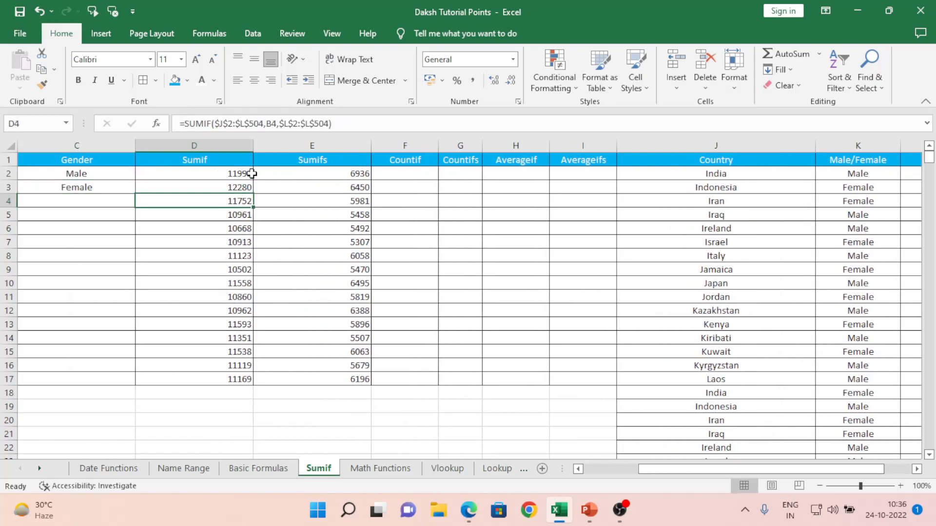
pyautogui.press('Down')
pyautogui.press('Down')
pyautogui.press('Down')
pyautogui.press('Down')
pyautogui.press('Down')
pyautogui.press('Down')
pyautogui.press('Right')
pyautogui.press('Right')
pyautogui.press('Right')
pyautogui.press('Right')
pyautogui.press('Down')
pyautogui.press('Left')
pyautogui.press('Right')
pyautogui.press('Left')
pyautogui.press('Right')
pyautogui.press('Left')
pyautogui.press('Right')
pyautogui.press('Left')
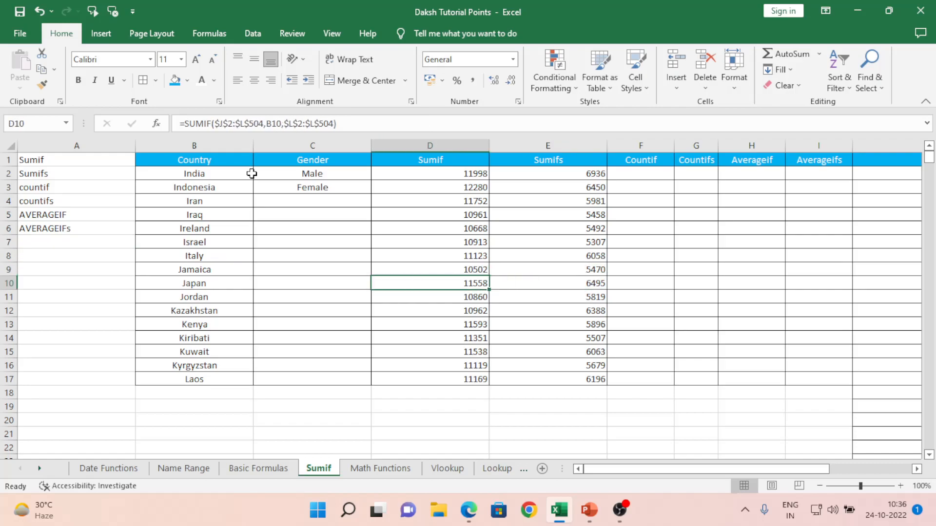
pyautogui.press('Right')
pyautogui.press('Right')
pyautogui.press('Right')
pyautogui.press('Right')
pyautogui.press('Right')
pyautogui.press('Right')
pyautogui.press('Right')
pyautogui.press('Right')
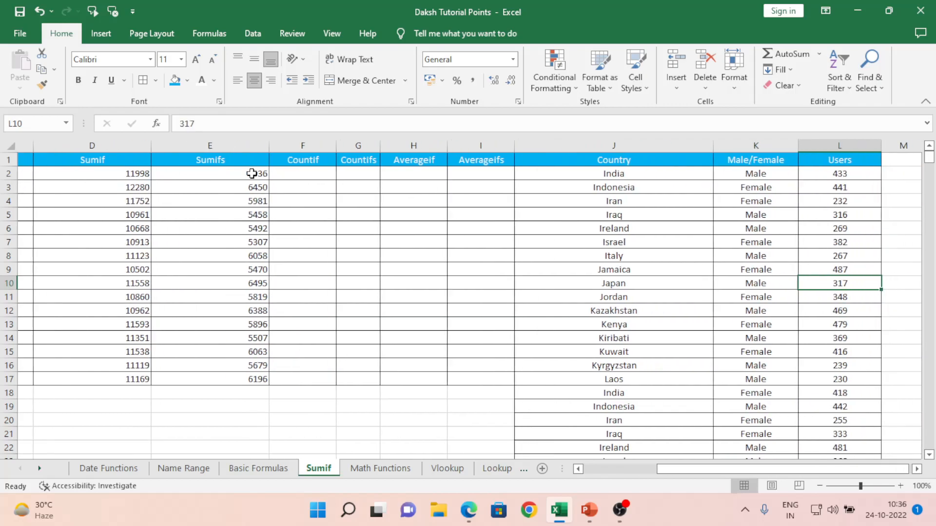
pyautogui.press('Left')
pyautogui.press('Left')
pyautogui.hotkey('ctrl', 'Up')
pyautogui.hotkey('shift', 'space')
pyautogui.hotkey('alt', 'd')
pyautogui.press('f')
pyautogui.press('f')
pyautogui.press('Down')
pyautogui.press('Up')
pyautogui.hotkey('alt', 'Down')
pyautogui.press('Down')
pyautogui.press('Down')
pyautogui.press('Down')
pyautogui.press('Down')
pyautogui.press('Down')
pyautogui.press('Down')
pyautogui.press('space')
pyautogui.press('Down')
pyautogui.press('space')
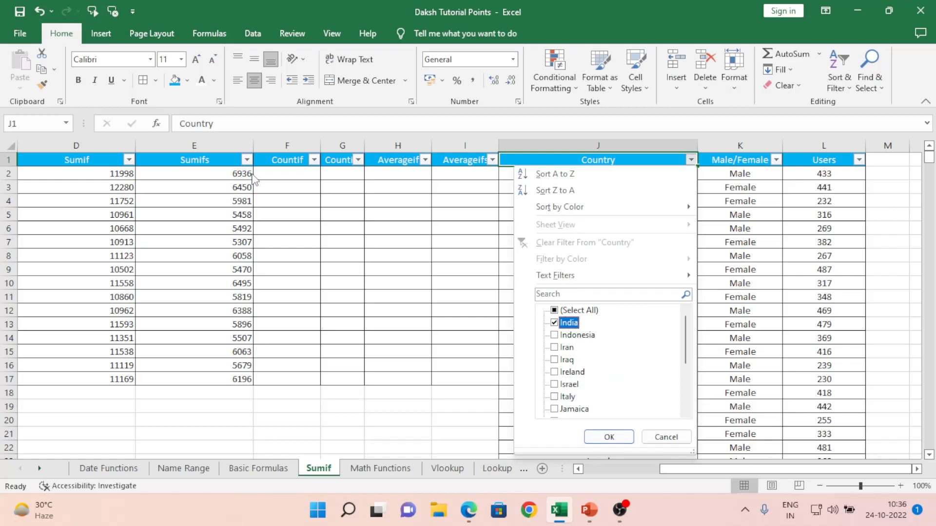
pyautogui.press('space')
pyautogui.press('Down')
pyautogui.press('Down')
pyautogui.press('Down')
pyautogui.press('Down')
pyautogui.press('Down')
pyautogui.press('Down')
pyautogui.press('Down')
pyautogui.press('Down')
pyautogui.press('space')
pyautogui.press('Return')
pyautogui.press('Right')
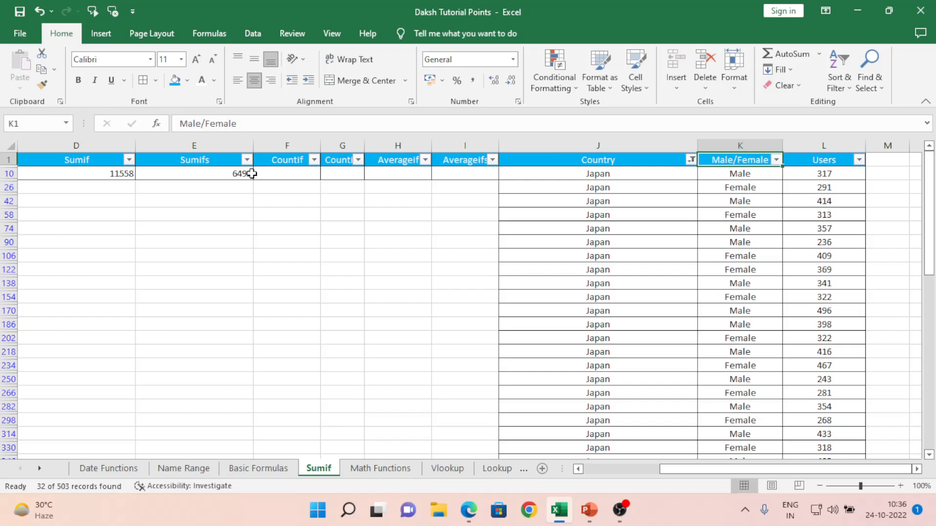
pyautogui.hotkey('alt', 'a')
pyautogui.press('t')
# Add filters only to the source table's Country, Male/Female and Users columns
pyautogui.press('Left')
pyautogui.hotkey('shift', 'Right')
pyautogui.hotkey('shift', 'Right')
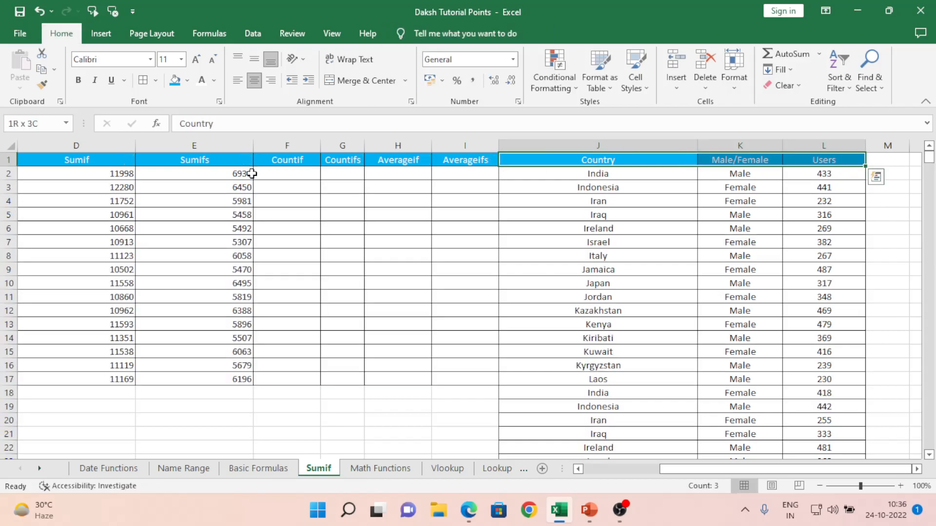
pyautogui.hotkey('ctrl', 'shift', 'Down')
pyautogui.hotkey('alt', 'd')
pyautogui.press('f')
pyautogui.press('f')
pyautogui.hotkey('ctrl', 'Up')
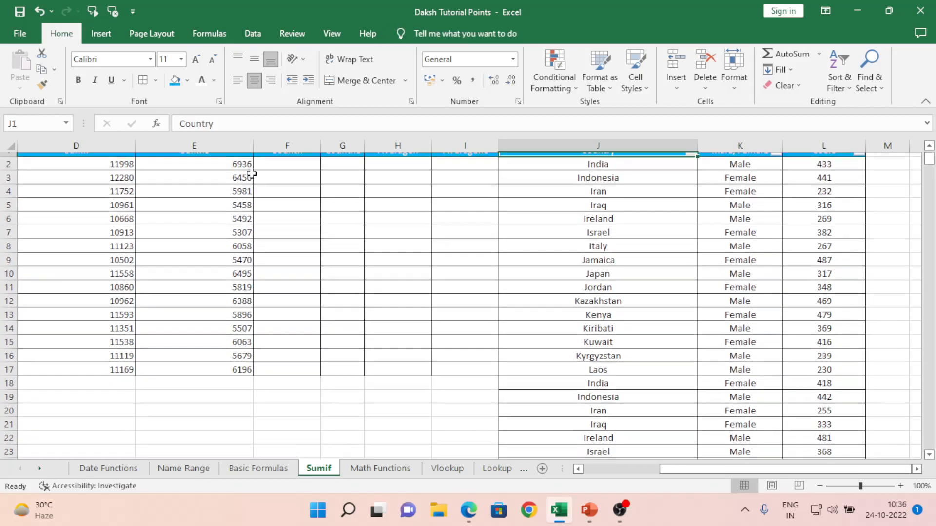
# Filter the source table's Country column to show only Japan
pyautogui.hotkey('alt', 'Down')
pyautogui.press('Down')
pyautogui.press('Down')
pyautogui.press('Down')
pyautogui.press('Down')
pyautogui.press('Down')
pyautogui.press('Down')
pyautogui.press('Down')
pyautogui.press('Down')
pyautogui.press('Down')
pyautogui.press('space')
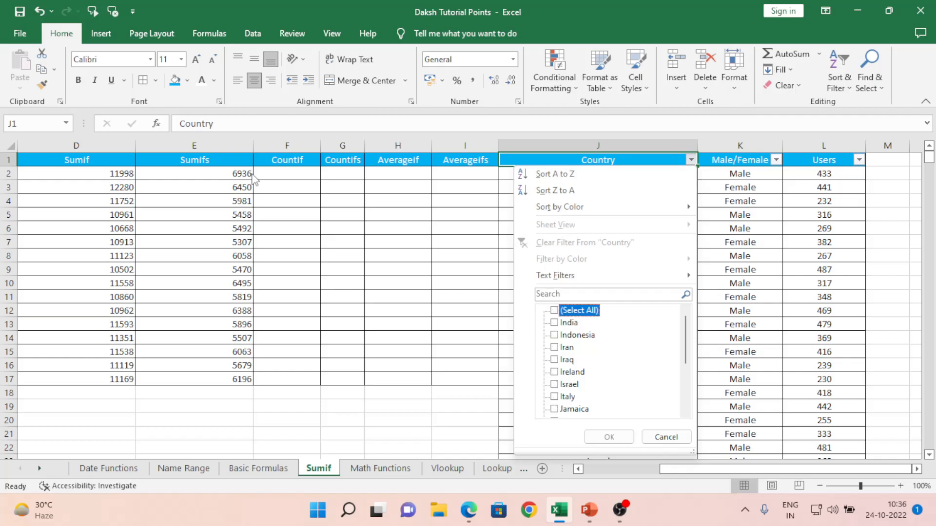
pyautogui.press('j')
pyautogui.press('Down')
pyautogui.press('space')
pyautogui.press('Return')
pyautogui.press('Right')
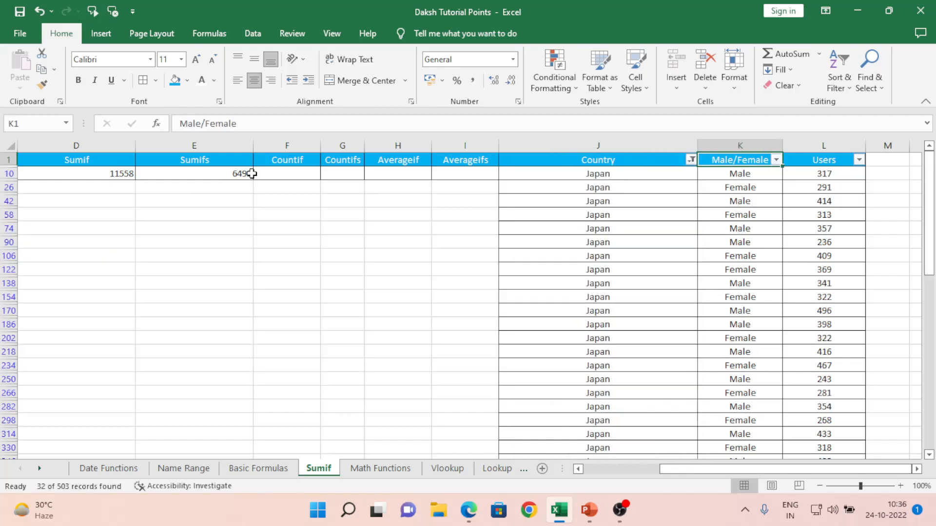
# Filter the Male/Female column to show only Male records for Japan
pyautogui.hotkey('alt', 'Down')
pyautogui.press('Down')
pyautogui.press('Down')
pyautogui.press('Down')
pyautogui.press('Down')
pyautogui.press('Down')
pyautogui.press('Down')
pyautogui.press('Down')
pyautogui.press('Down')
pyautogui.press('Down')
pyautogui.press('Down')
pyautogui.press('space')
pyautogui.press('Return')
pyautogui.press('Down')
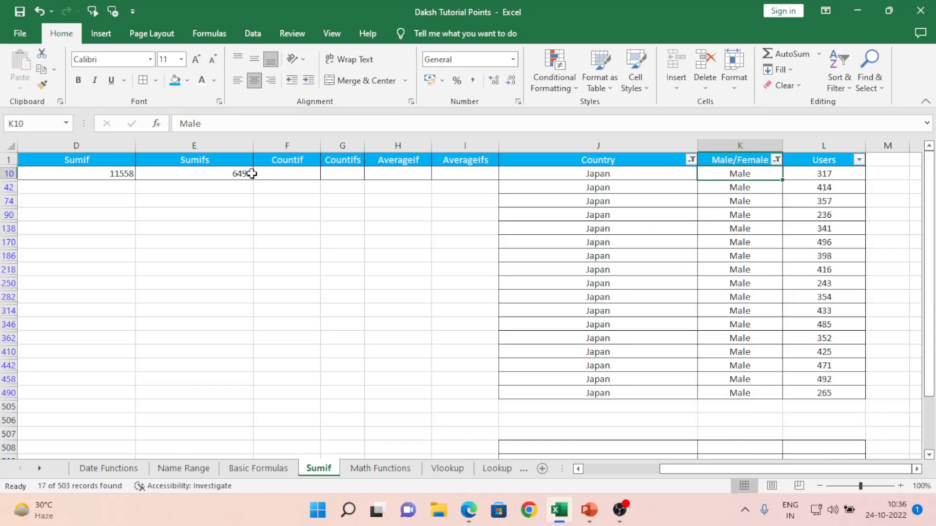
# Select all filtered Users values for Japan's male records and compare their sum with E10
pyautogui.press('Right')
pyautogui.hotkey('ctrl', 'shift', 'Down')
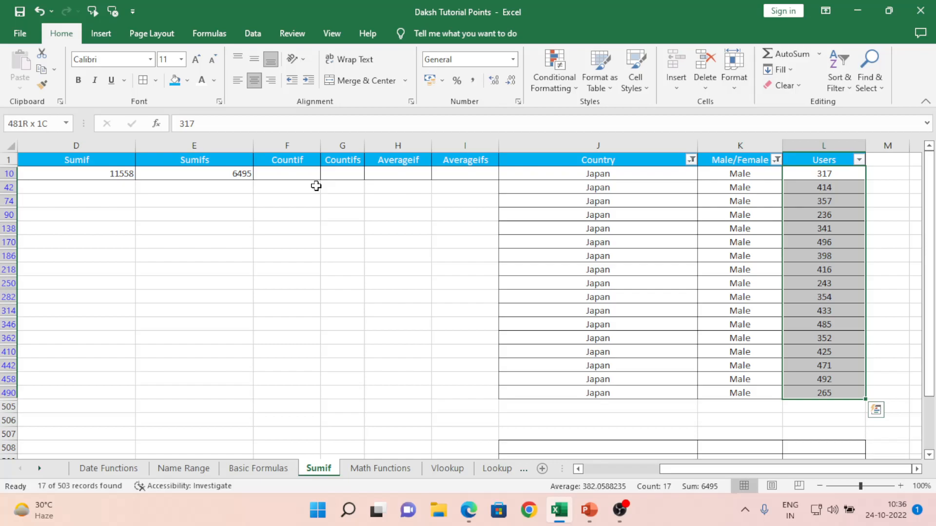
pyautogui.click(204, 176)
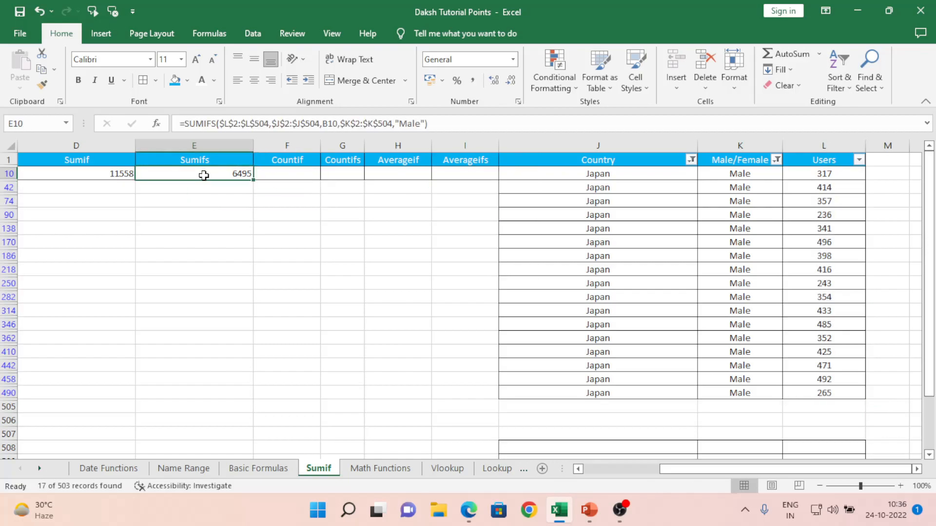
# Remove the filters from the source table so every country and gender is listed
pyautogui.press('Up')
pyautogui.hotkey('alt', 'd')
pyautogui.press('f')
pyautogui.press('f')
# Start a COUNTIF formula in cell F2 of the Countif column
pyautogui.press('Down')
pyautogui.press('Left')
pyautogui.press('Left')
pyautogui.press('Right')
pyautogui.press('Right')
pyautogui.press('Right')
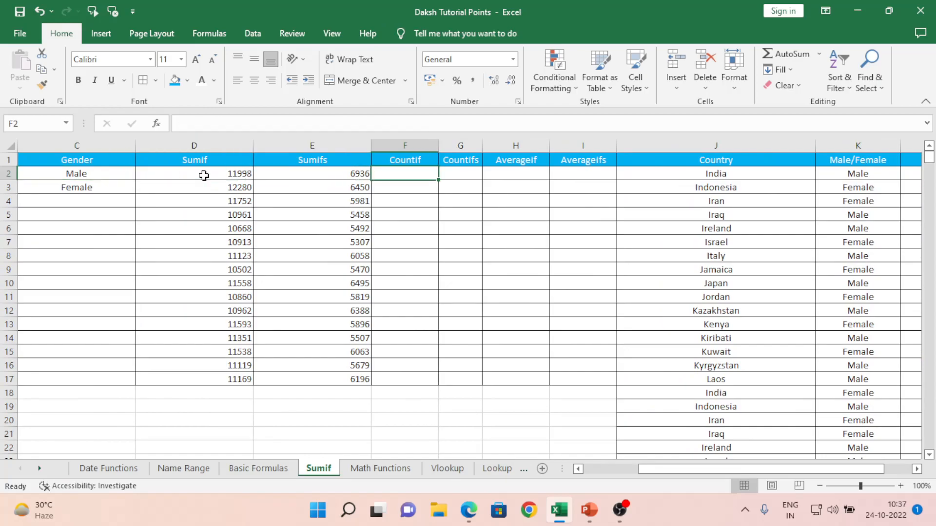
pyautogui.write('=')
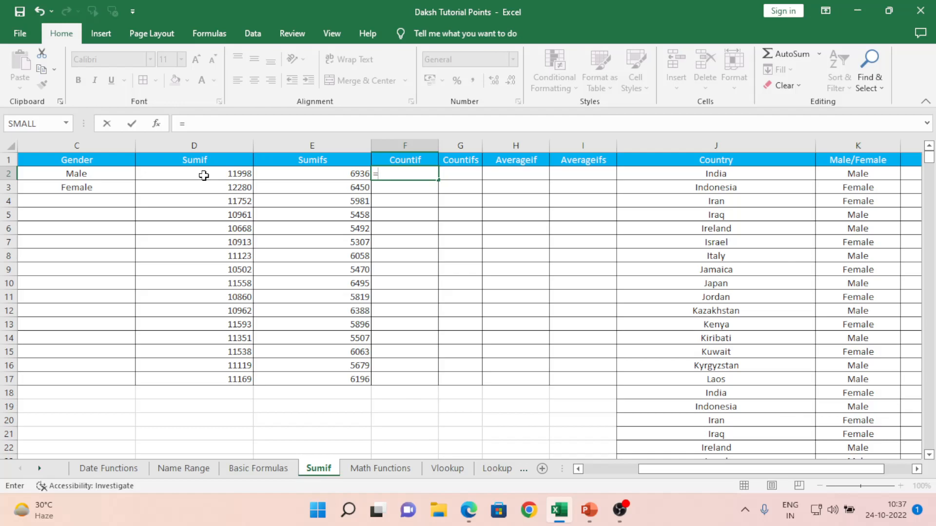
pyautogui.write('coun')
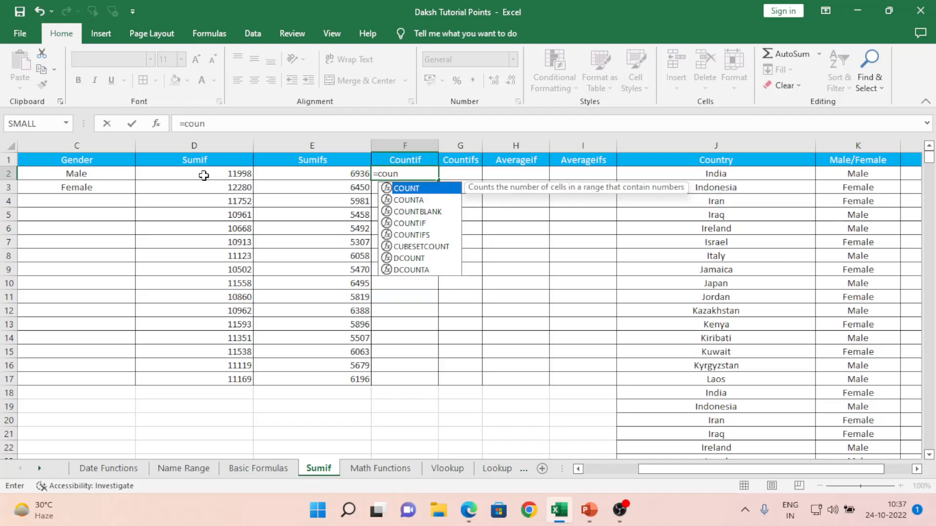
pyautogui.press('Down')
pyautogui.press('Down')
pyautogui.press('Down')
pyautogui.press('Tab')
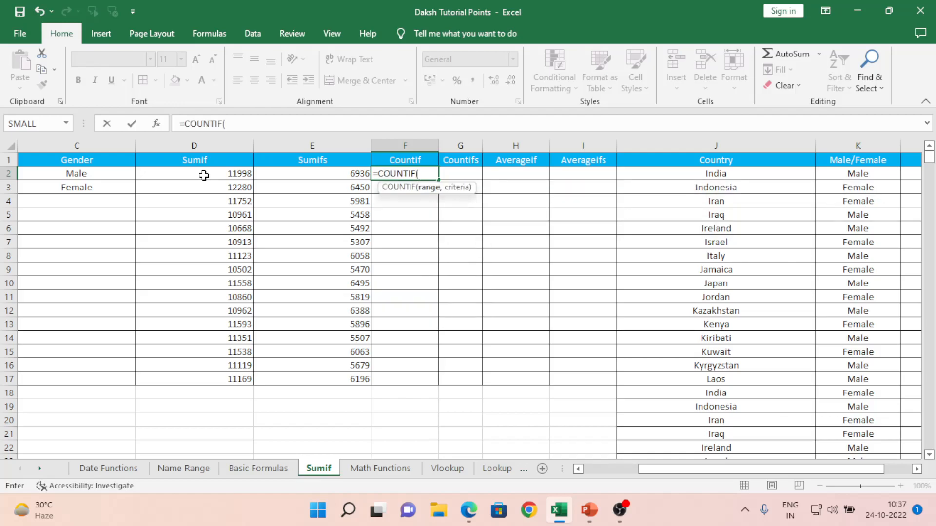
# Set the COUNTIF range to the source table data J2:L504
pyautogui.press('Right')
pyautogui.press('Right')
pyautogui.press('Right')
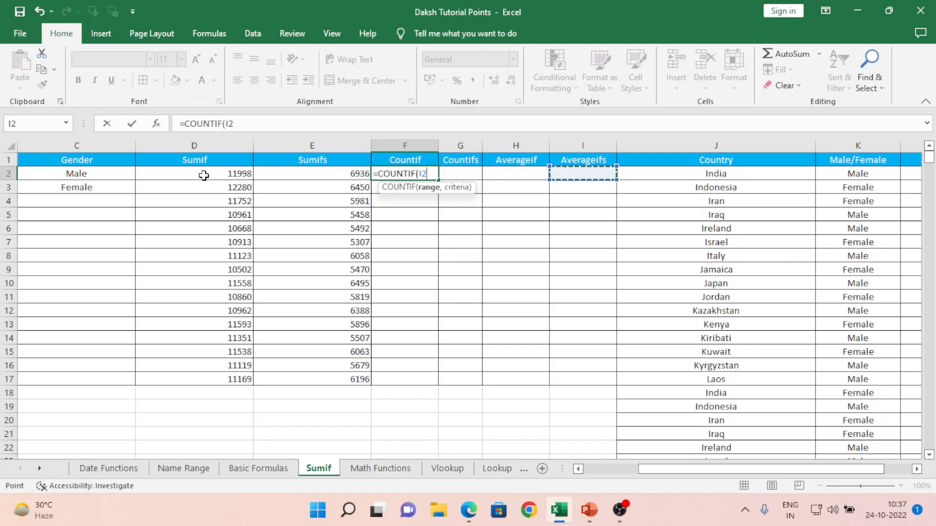
pyautogui.press('Right')
pyautogui.hotkey('shift', 'Right')
pyautogui.hotkey('shift', 'Right')
pyautogui.hotkey('ctrl', 'shift', 'Down')
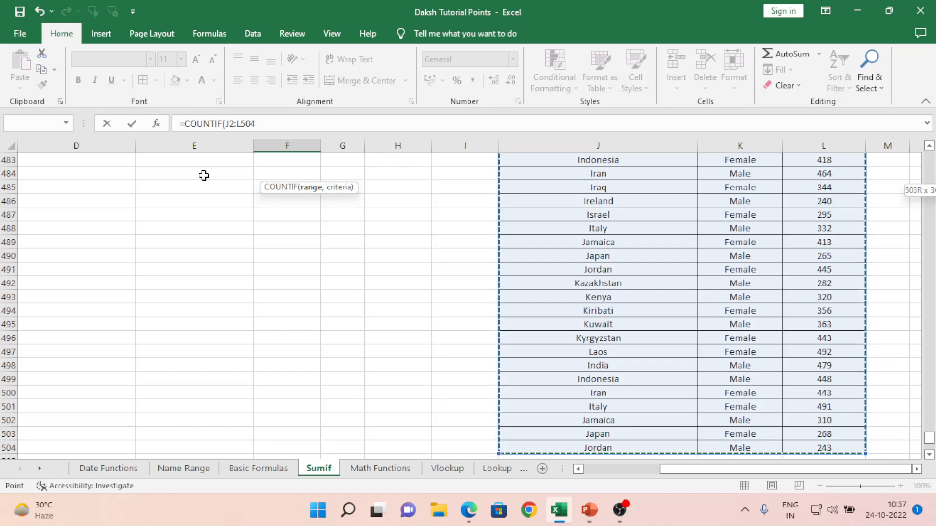
# Use country cell B2 as the COUNTIF criterion and complete the formula in F2
pyautogui.write(',')
pyautogui.press('Left')
pyautogui.press('Left')
pyautogui.press('Left')
pyautogui.press('Left')
pyautogui.press('Left')
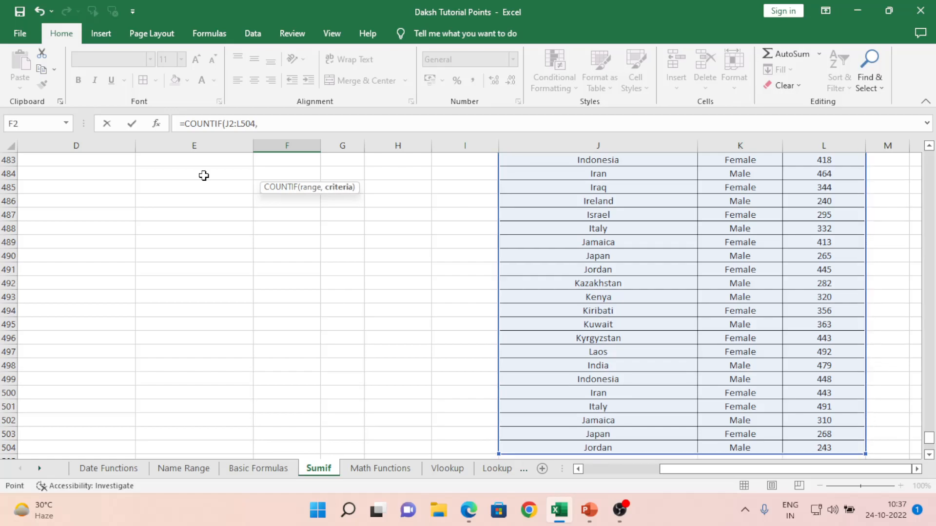
pyautogui.press('Right')
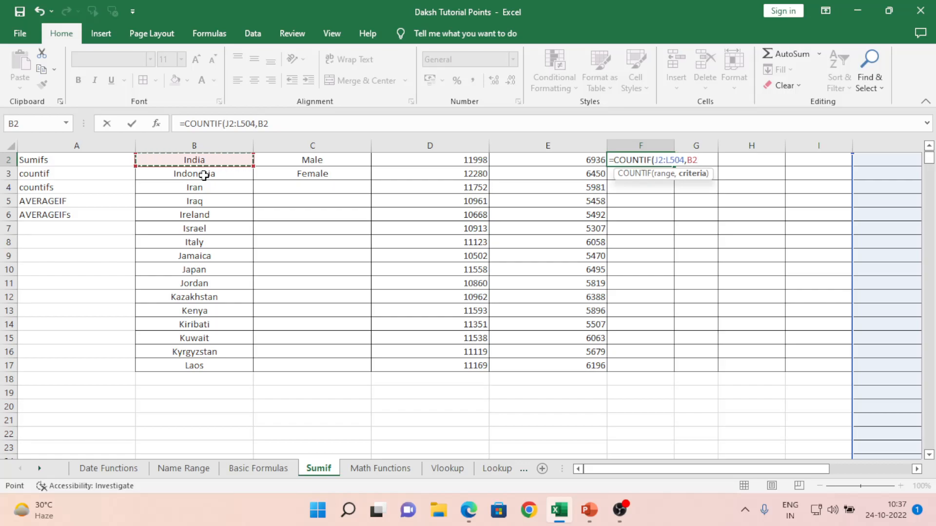
pyautogui.press('Return')
pyautogui.press('Up')
pyautogui.press('Up')
pyautogui.press('Down')
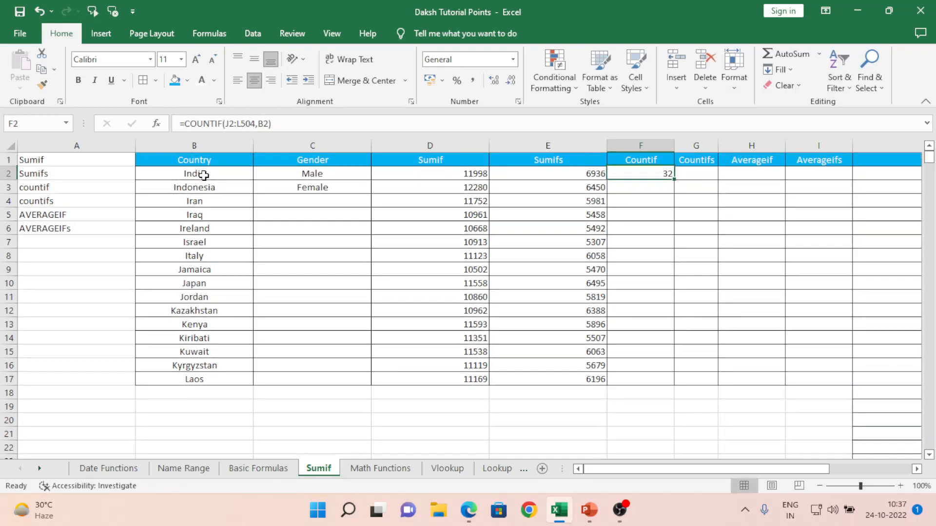
# Make the range in F2's COUNTIF formula absolute as $J$2:$L$504
pyautogui.press('F2')
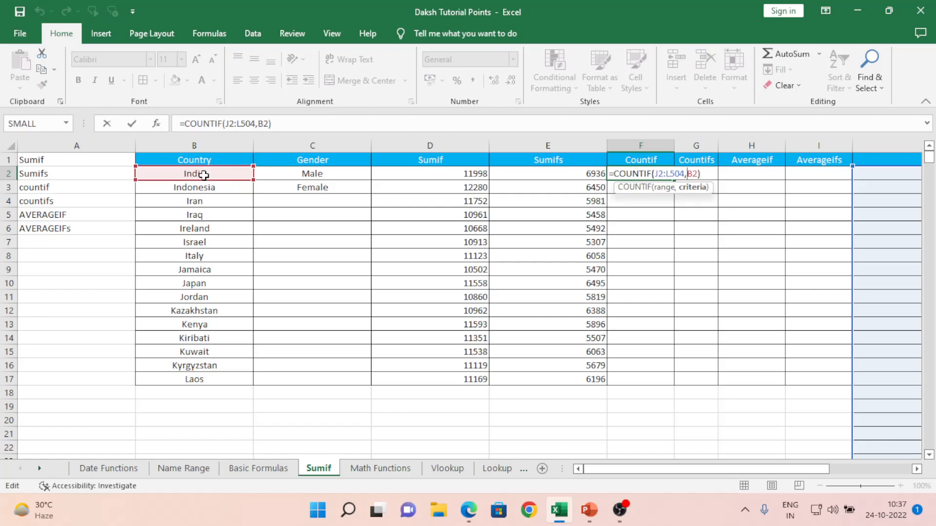
pyautogui.hotkey('shift', 'Left')
pyautogui.hotkey('shift', 'Left')
pyautogui.hotkey('shift', 'Left')
pyautogui.hotkey('shift', 'Left')
pyautogui.hotkey('shift', 'Left')
pyautogui.hotkey('shift', 'Left')
pyautogui.hotkey('shift', 'Left')
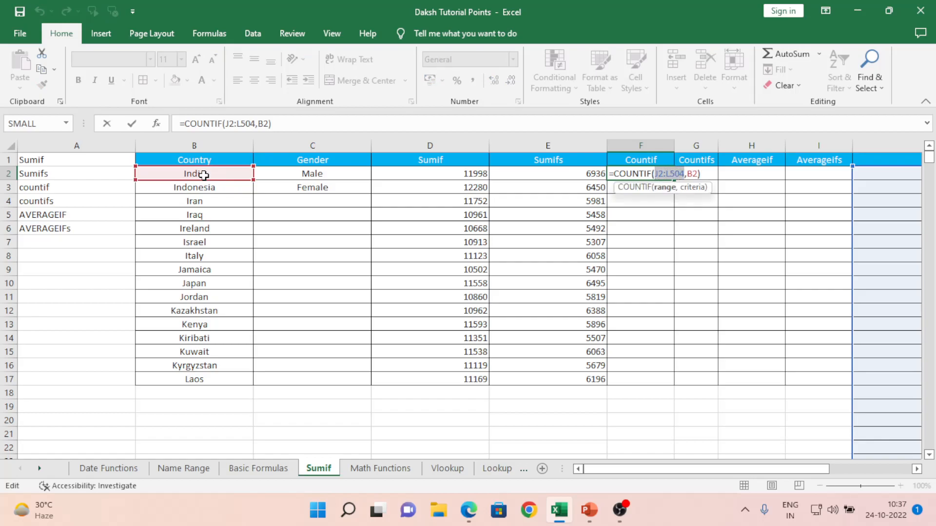
pyautogui.press('F4')
pyautogui.hotkey('ctrl', 'Return')
# Copy the COUNTIF formula from F2 down to F17 for every listed country
pyautogui.hotkey('ctrl', 'c')
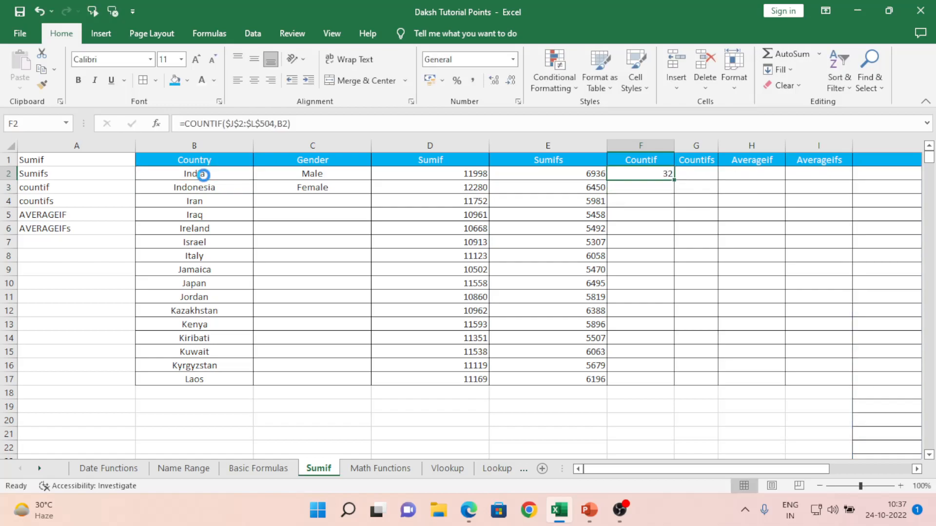
pyautogui.press('Left')
pyautogui.hotkey('ctrl', 'Down')
pyautogui.press('Right')
pyautogui.hotkey('ctrl', 'shift', 'Up')
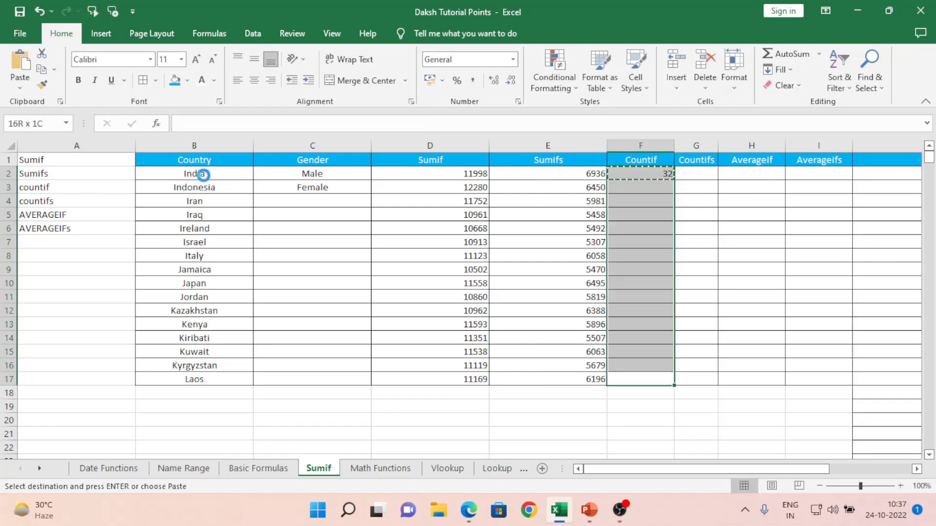
pyautogui.hotkey('ctrl', 'v')
pyautogui.hotkey('ctrl', 'Up')
pyautogui.press('Down')
pyautogui.press('Escape')
pyautogui.press('Escape')
pyautogui.press('Right')
pyautogui.press('Left')
# Review the copied COUNTIF formulas and counts through the Countif column
pyautogui.press('Down')
pyautogui.press('Down')
pyautogui.press('Down')
pyautogui.press('Down')
pyautogui.press('Down')
pyautogui.press('Down')
pyautogui.press('Down')
pyautogui.press('Down')
pyautogui.press('Down')
pyautogui.press('Down')
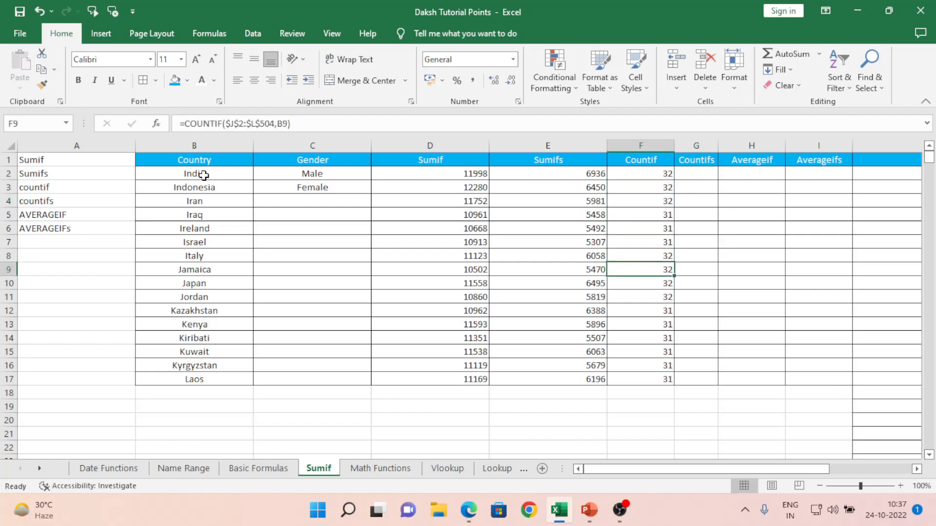
pyautogui.press('Down')
pyautogui.press('Down')
pyautogui.press('Down')
pyautogui.press('Down')
pyautogui.press('Down')
pyautogui.press('Up')
pyautogui.press('Up')
pyautogui.press('Up')
pyautogui.hotkey('ctrl', 'Up')
pyautogui.press('Down')
pyautogui.press('Down')
pyautogui.hotkey('ctrl', 'Down')
pyautogui.press('Up')
pyautogui.press('Up')
pyautogui.press('Up')
pyautogui.press('Up')
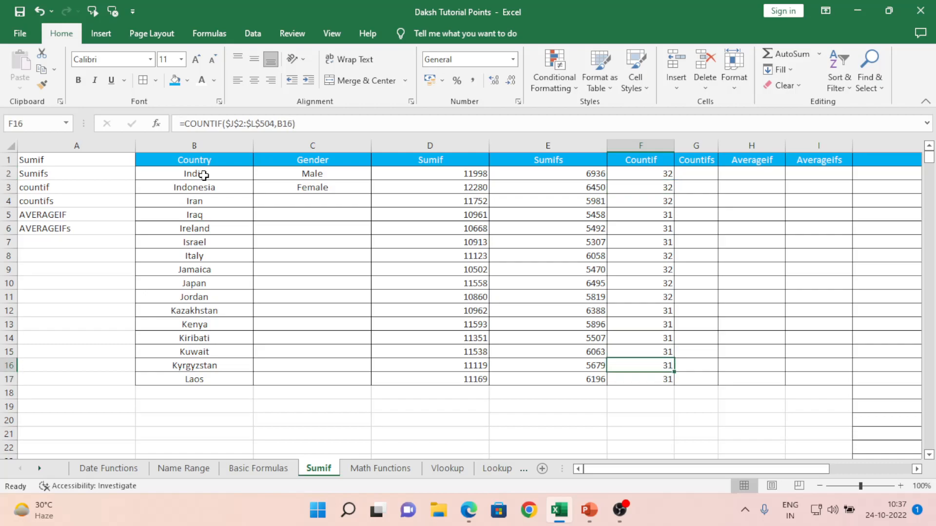
pyautogui.hotkey('ctrl', 'Up')
pyautogui.hotkey('shift', 'space')
pyautogui.hotkey('alt', 'd')
pyautogui.press('f')
pyautogui.press('f')
pyautogui.press('Down')
pyautogui.press('Up')
pyautogui.press('Left')
pyautogui.press('Left')
pyautogui.press('Left')
pyautogui.press('Left')
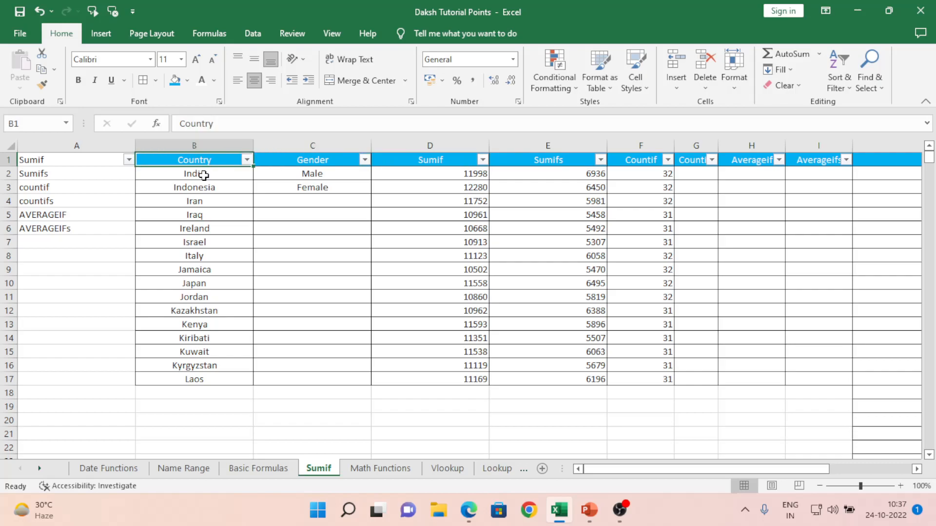
pyautogui.press('Right')
pyautogui.press('Right')
pyautogui.press('Right')
pyautogui.press('Right')
pyautogui.press('Right')
pyautogui.press('Right')
pyautogui.press('Right')
pyautogui.press('Right')
pyautogui.press('Right')
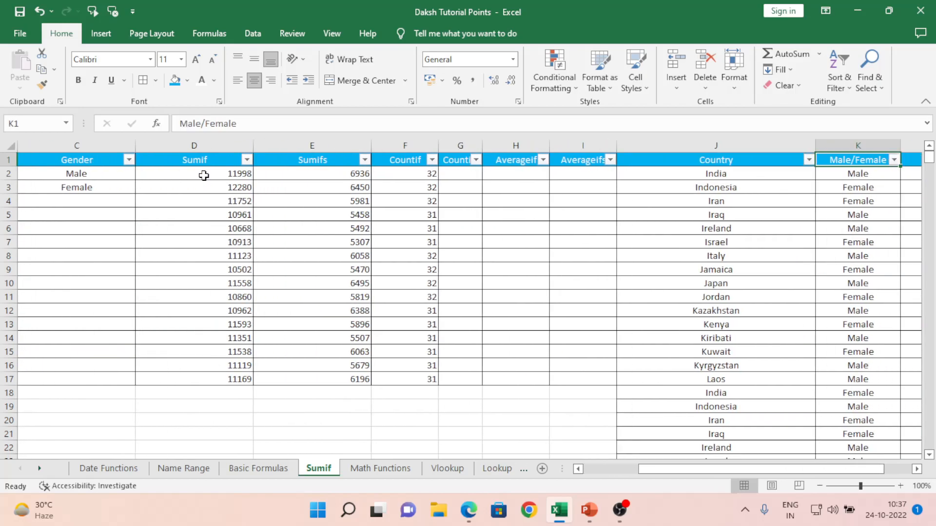
# Add filters to the Country, Male/Female and Users columns of the source table only
pyautogui.press('Left')
pyautogui.hotkey('shift', 'Right')
pyautogui.hotkey('shift', 'Right')
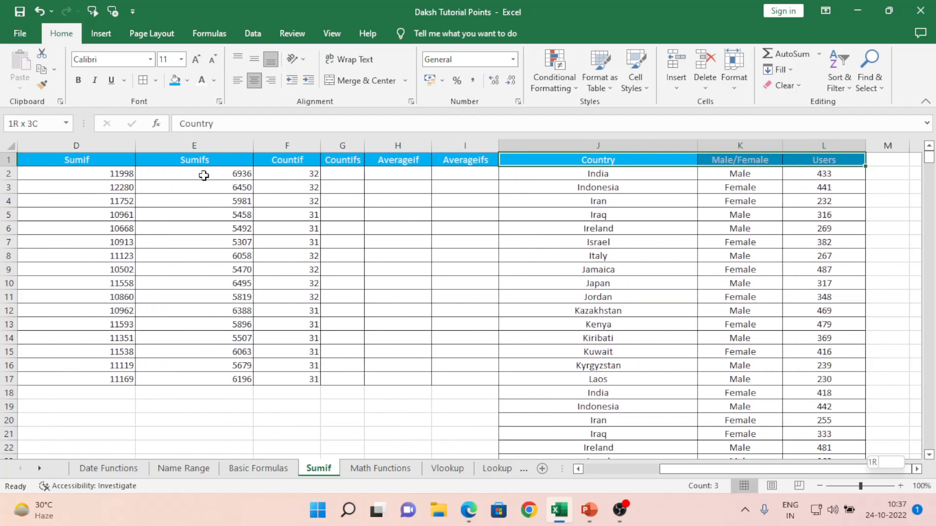
pyautogui.hotkey('ctrl', 'shift', 'Down')
pyautogui.hotkey('alt', 'd')
pyautogui.press('f')
pyautogui.press('f')
# Filter the source table's Country column to show only Iran
pyautogui.hotkey('alt', 'Down')
pyautogui.press('Down')
pyautogui.press('Down')
pyautogui.press('Down')
pyautogui.press('Down')
pyautogui.press('Down')
pyautogui.press('Down')
pyautogui.press('space')
pyautogui.press('Down')
pyautogui.press('Down')
pyautogui.press('Down')
pyautogui.press('space')
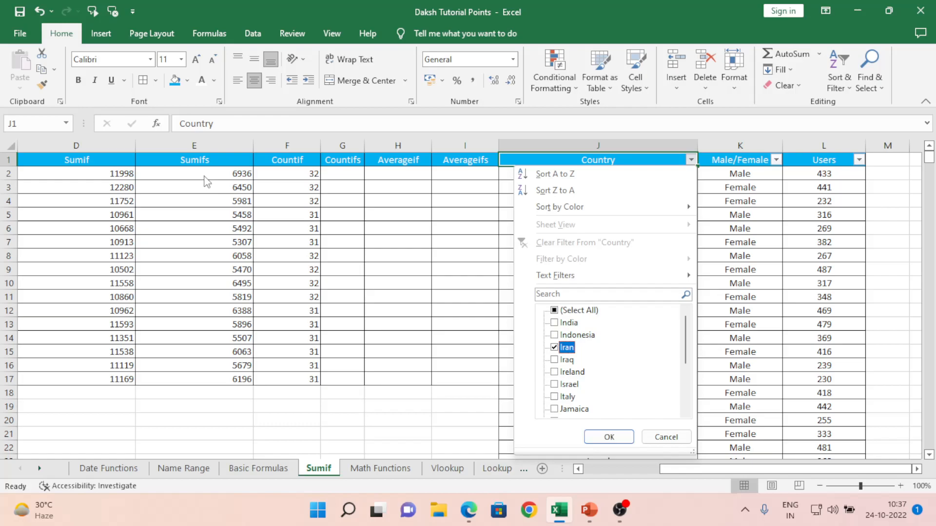
pyautogui.press('Return')
# Select all filtered Users values for Iran to check their count against the COUNTIF result
pyautogui.press('Right')
pyautogui.press('Right')
pyautogui.press('Down')
pyautogui.hotkey('ctrl', 'shift', 'Down')
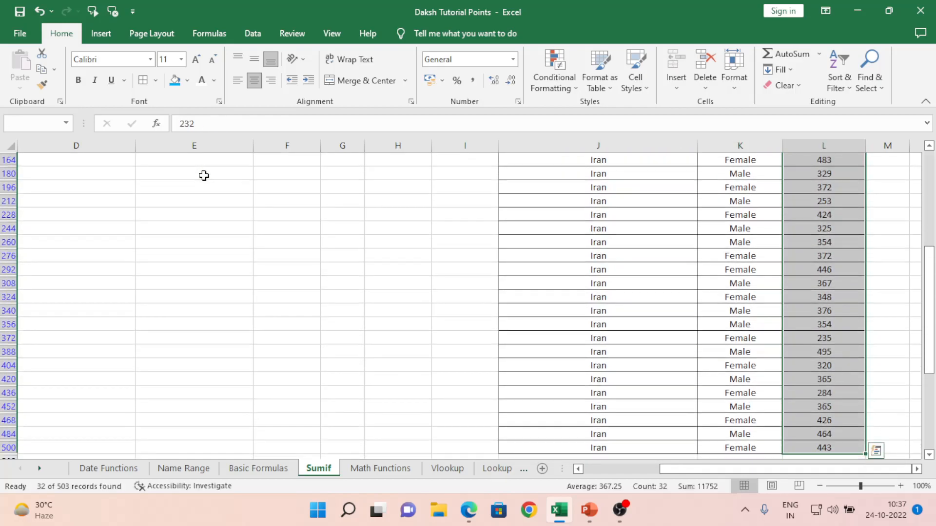
# Remove the filters from the source table so all countries are listed
pyautogui.press('Up')
pyautogui.press('Left')
pyautogui.press('Left')
pyautogui.press('Left')
pyautogui.press('Left')
pyautogui.press('Left')
pyautogui.press('Left')
pyautogui.press('Down')
pyautogui.hotkey('alt', 'd')
pyautogui.press('f')
pyautogui.press('f')
# Start a COUNTIFS formula in cell G2 of the Countifs column
pyautogui.press('Up')
pyautogui.press('Left')
pyautogui.press('Left')
pyautogui.press('Up')
pyautogui.press('Up')
pyautogui.press('Right')
pyautogui.press('Right')
pyautogui.press('Right')
pyautogui.press('Down')
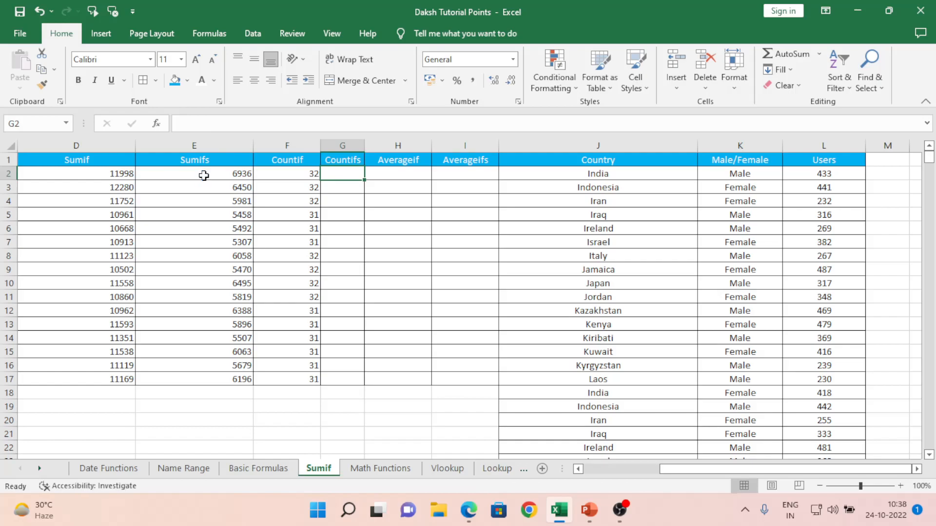
pyautogui.write('=coun')
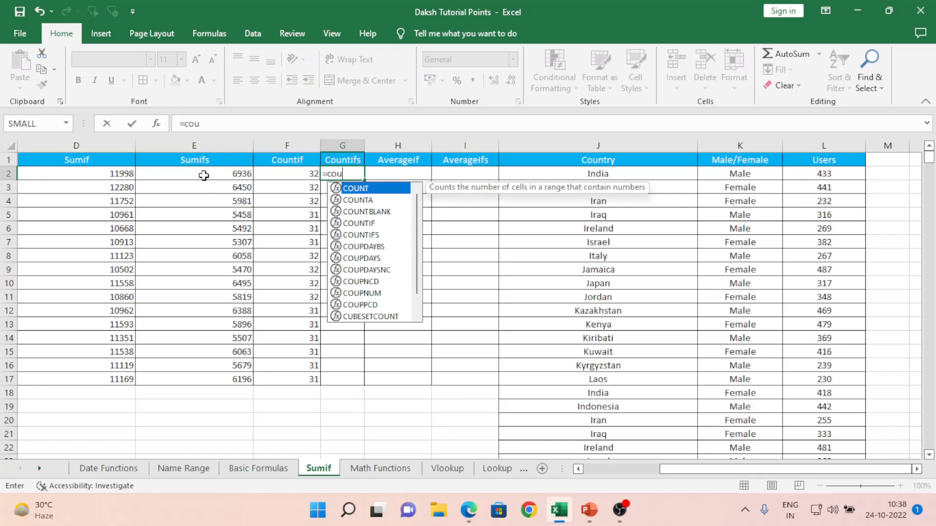
pyautogui.press('Down')
pyautogui.press('Down')
pyautogui.press('Down')
pyautogui.press('Down')
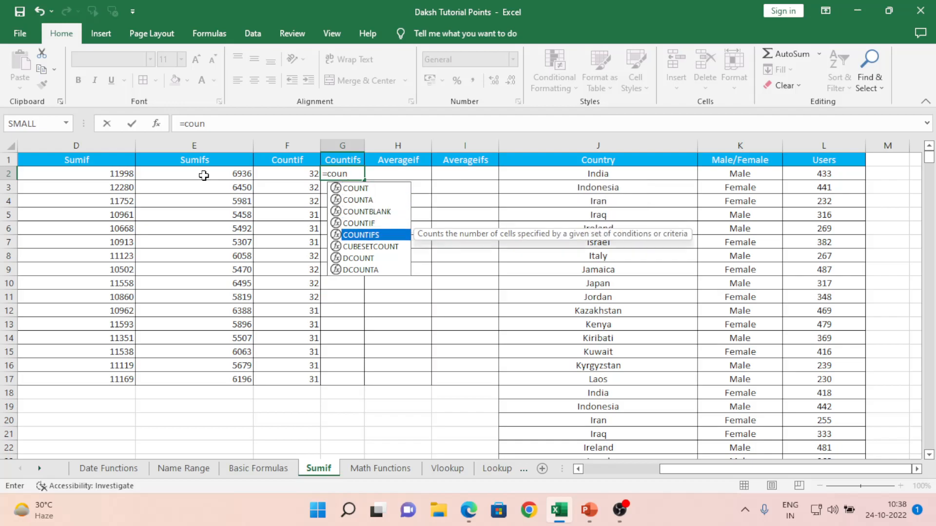
pyautogui.press('Tab')
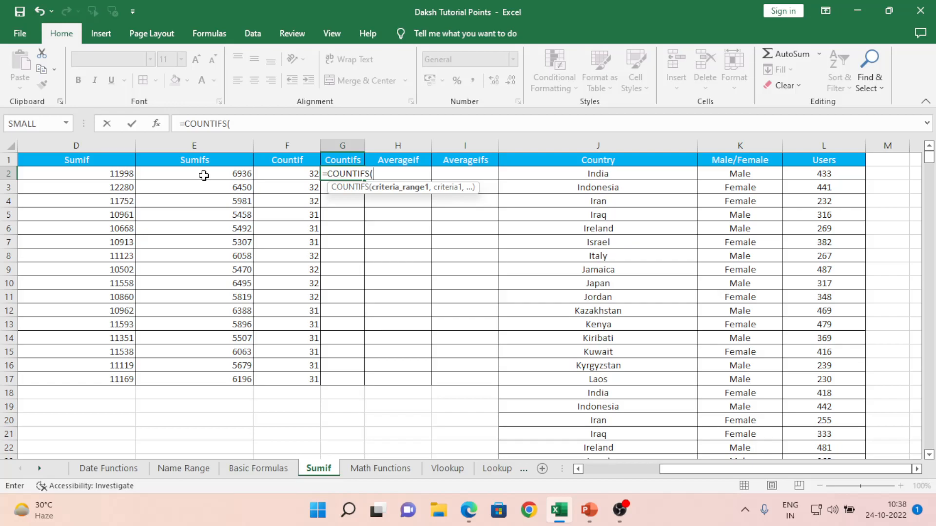
# Set the first COUNTIFS criteria range to the source Country values J2:J504
pyautogui.press('Right')
pyautogui.press('Right')
pyautogui.press('Right')
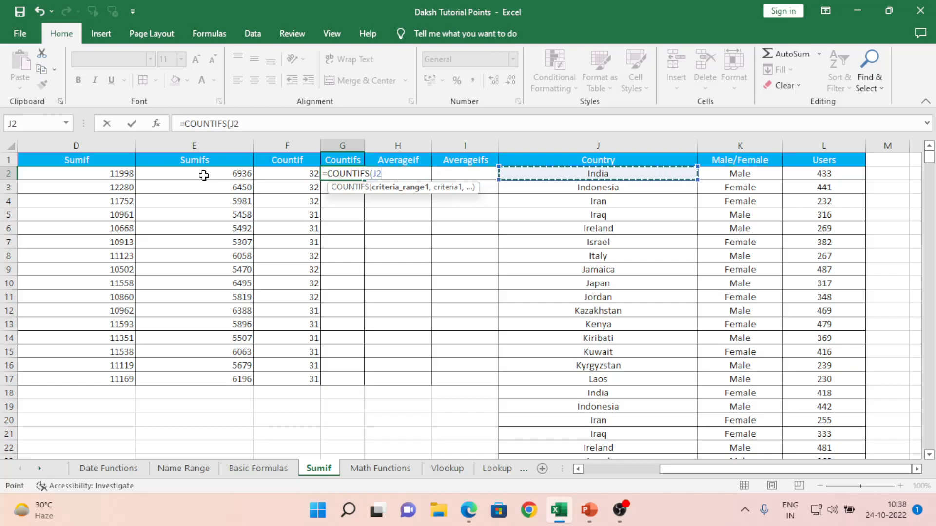
pyautogui.hotkey('ctrl', 'shift', 'Down')
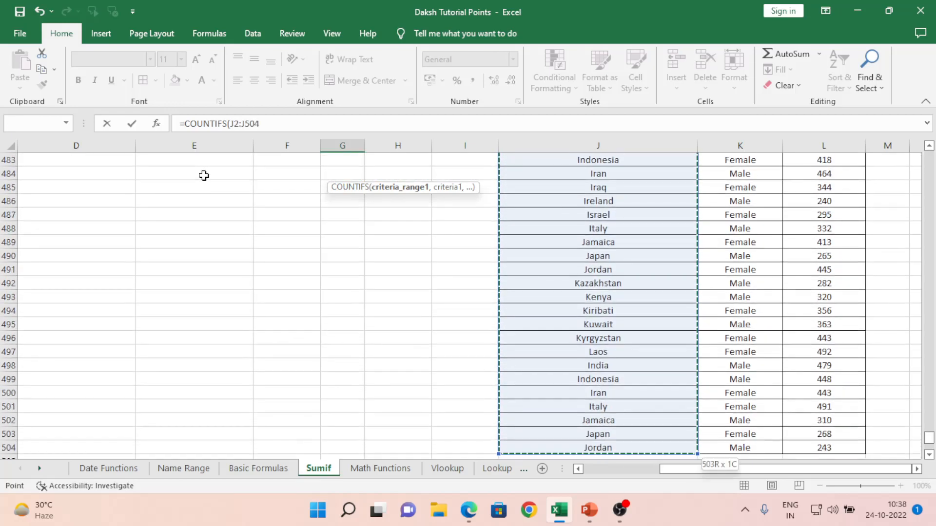
pyautogui.write(',')
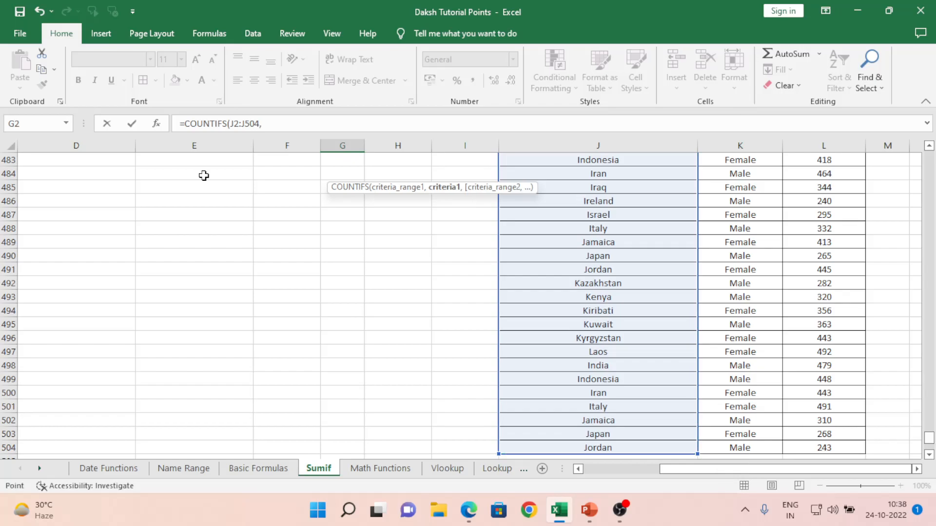
# Use the India cell B2 in the summary's Country column as the first COUNTIFS criterion
pyautogui.press('Left')
pyautogui.press('Left')
pyautogui.press('Left')
pyautogui.press('Left')
pyautogui.press('Left')
pyautogui.press('Left')
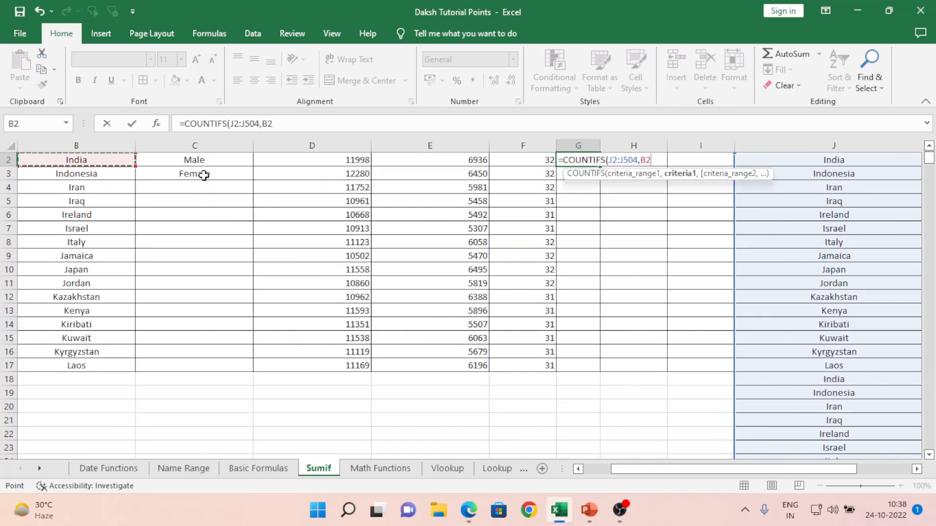
# Set the second COUNTIFS criteria range to the source Male/Female values K2:K504
pyautogui.write(',')
pyautogui.press('Right')
pyautogui.press('Right')
pyautogui.press('Right')
pyautogui.press('Right')
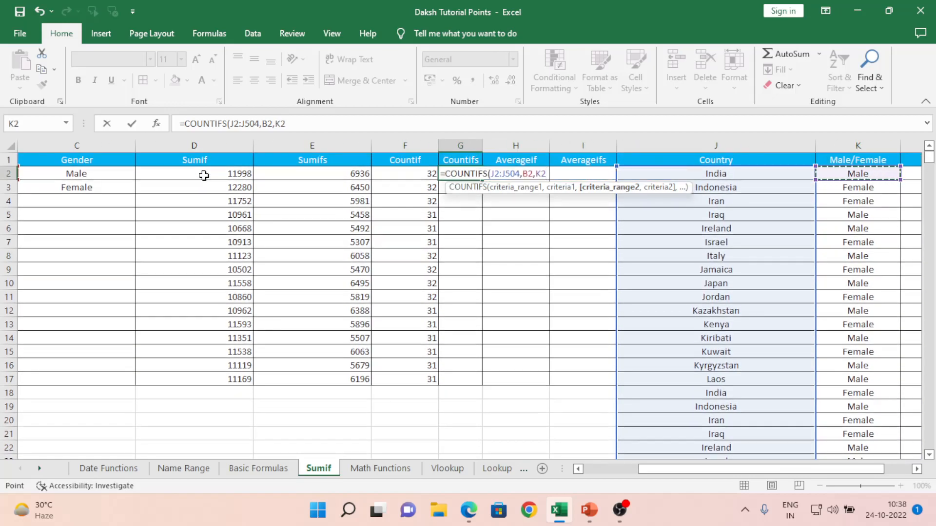
pyautogui.hotkey('ctrl', 'shift', 'Down')
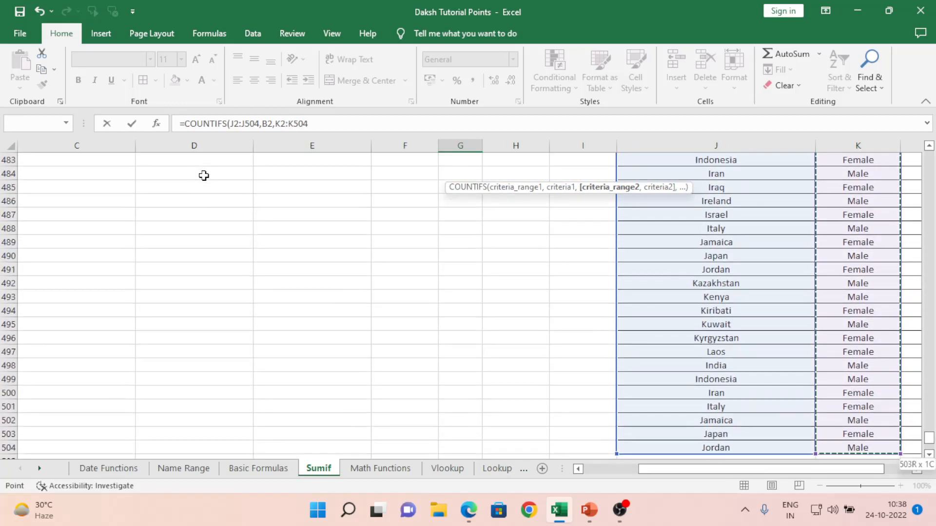
# Use gender cell C2 as the second COUNTIFS criterion and complete the formula in G2
pyautogui.write(',')
pyautogui.press('Left')
pyautogui.press('Left')
pyautogui.press('Left')
pyautogui.press('Left')
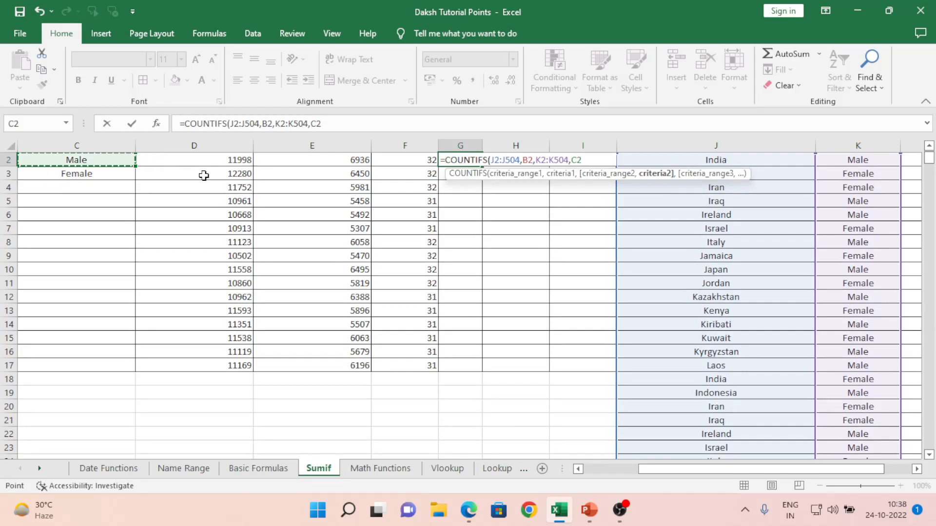
pyautogui.write(',')
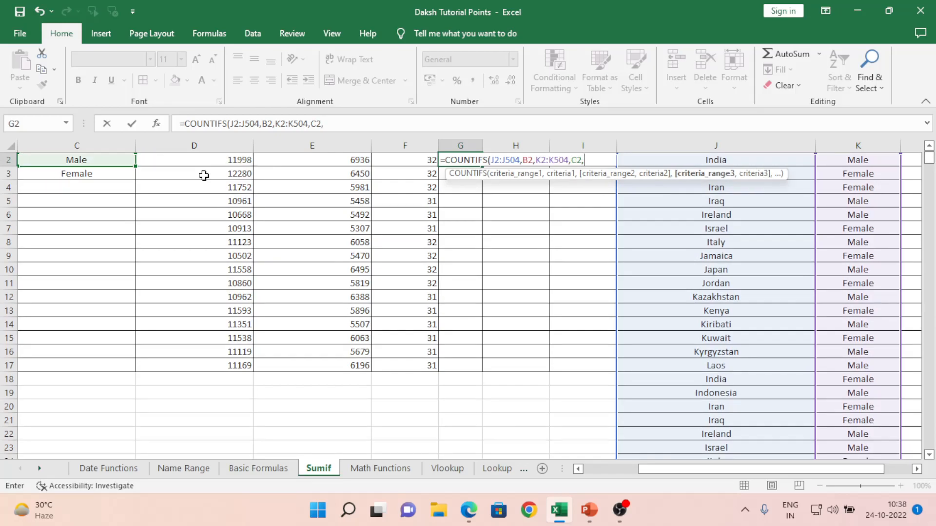
pyautogui.press('BackSpace')
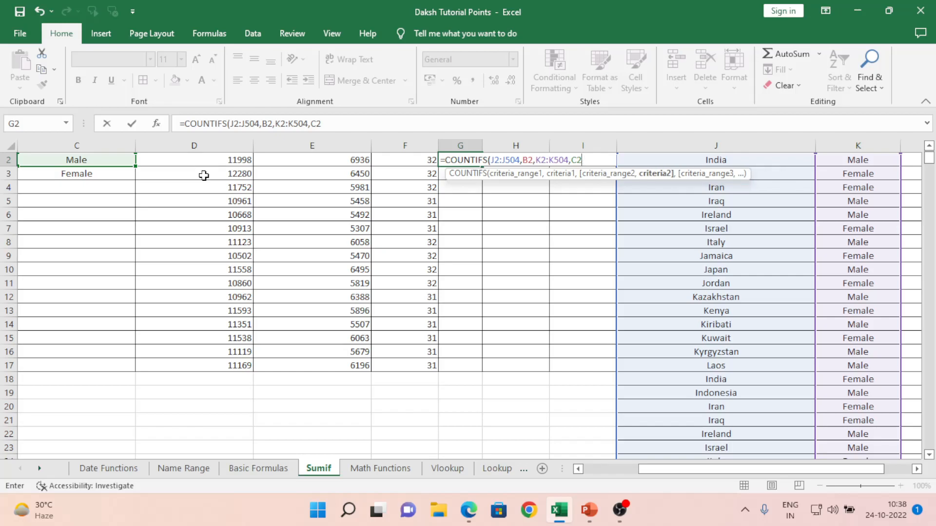
pyautogui.hotkey('ctrl', 'Return')
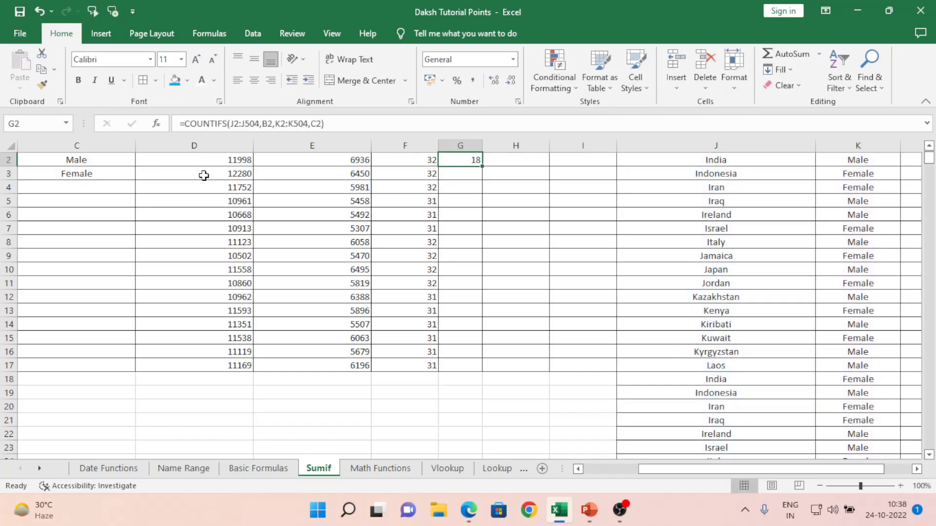
# Copy the COUNTIFS formula from G2 down the Countifs column to G17
pyautogui.hotkey('ctrl', 'c')
pyautogui.press('Left')
pyautogui.hotkey('ctrl', 'Down')
pyautogui.press('Right')
pyautogui.hotkey('ctrl', 'shift', 'Up')
pyautogui.hotkey('ctrl', 'v')
pyautogui.hotkey('ctrl', 'Up')
pyautogui.press('Down')
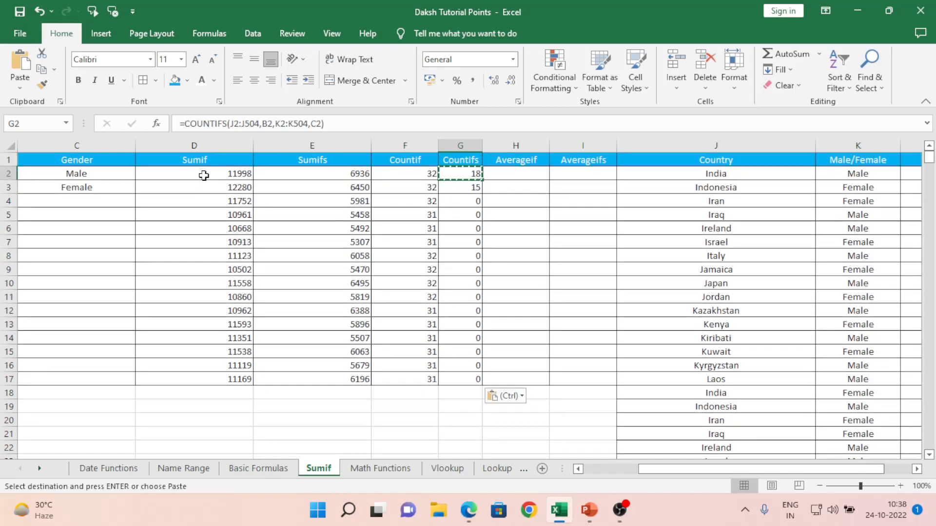
# Make the first criteria range in the G2 formula absolute as $J$2:$J$504
pyautogui.press('F2')
pyautogui.press('Left')
pyautogui.press('Left')
pyautogui.press('Left')
pyautogui.press('Left')
pyautogui.press('Left')
pyautogui.press('Left')
pyautogui.press('Left')
pyautogui.press('Left')
pyautogui.press('Left')
pyautogui.press('Left')
pyautogui.press('Left')
pyautogui.press('Left')
pyautogui.press('Left')
pyautogui.press('Left')
pyautogui.press('Left')
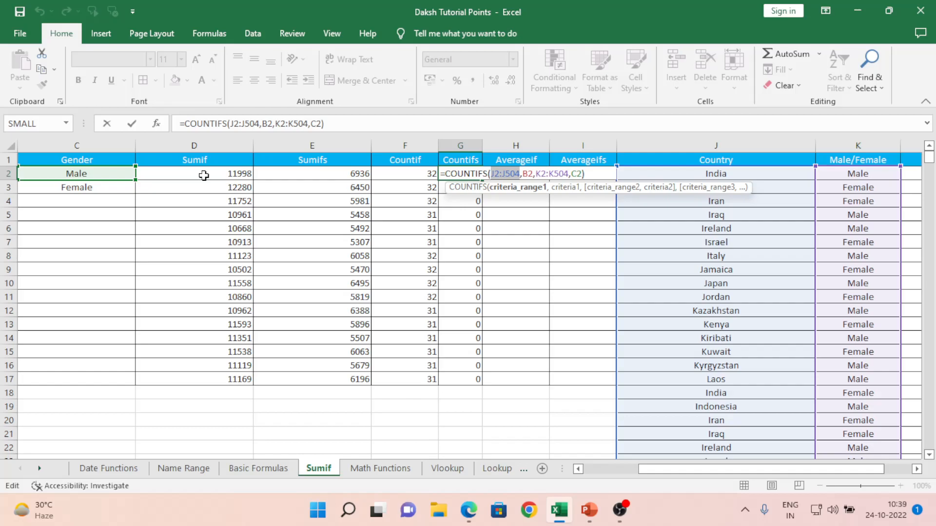
pyautogui.press('F4')
# Make the second criteria range in the G2 formula absolute as $K$2:$K$504
pyautogui.press('Right')
pyautogui.press('Right')
pyautogui.press('Right')
pyautogui.press('Right')
pyautogui.press('Right')
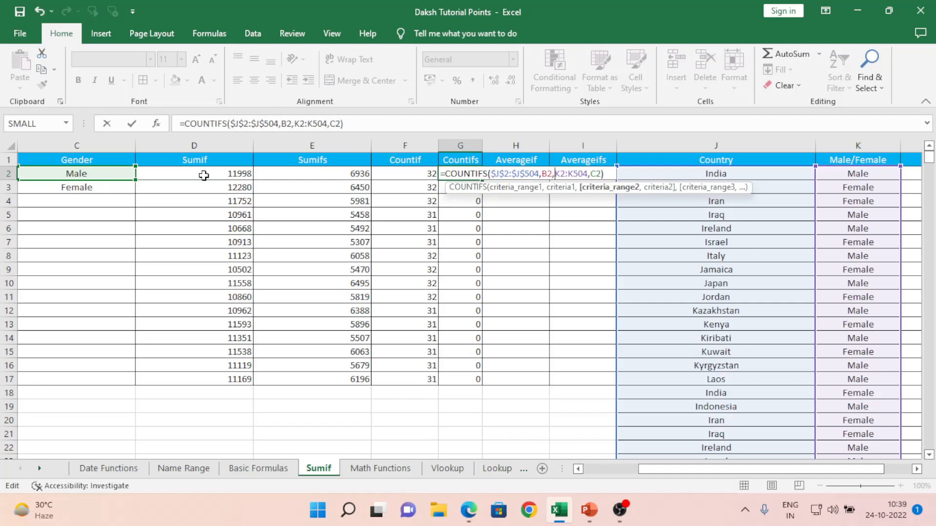
pyautogui.hotkey('shift', 'Right')
pyautogui.hotkey('shift', 'Right')
pyautogui.hotkey('shift', 'Right')
pyautogui.hotkey('shift', 'Right')
pyautogui.hotkey('shift', 'Right')
pyautogui.press('F4')
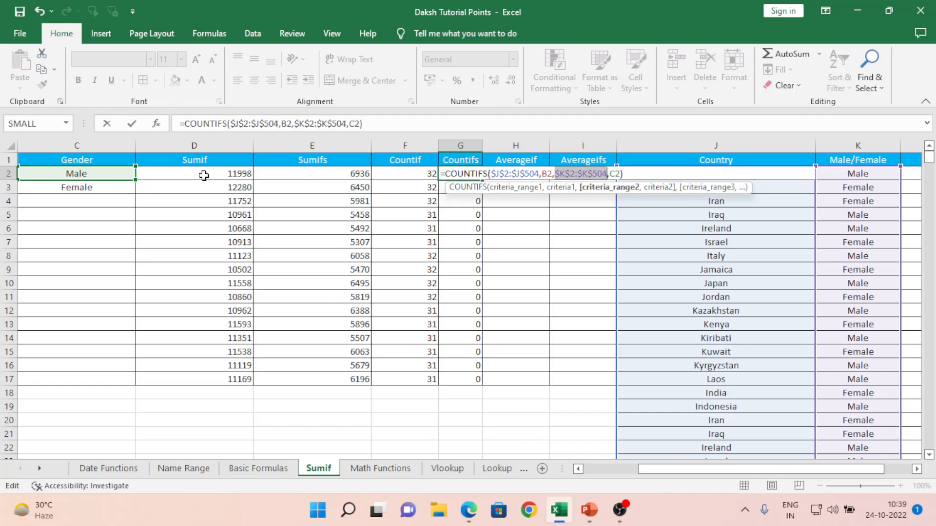
# Make the gender criterion in the G2 formula absolute as $C$2 and commit the formula
pyautogui.press('Right')
pyautogui.press('Right')
pyautogui.press('Right')
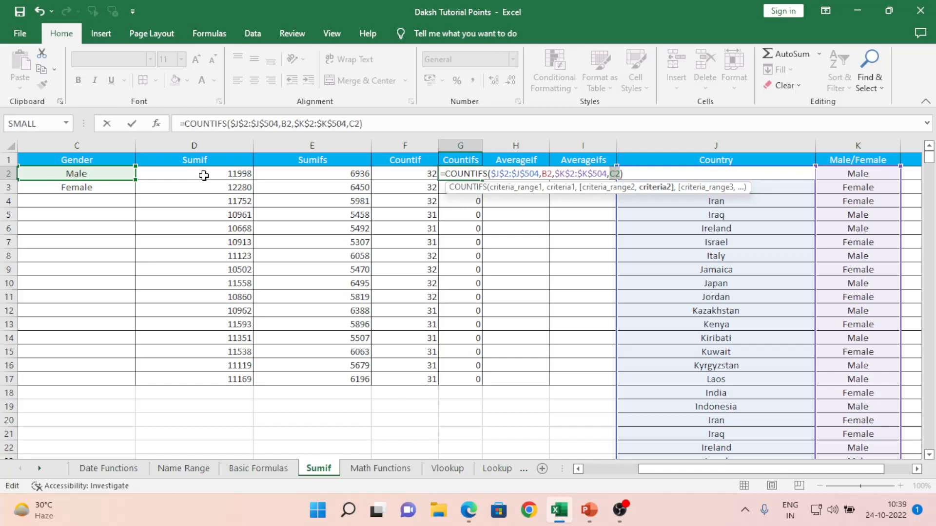
pyautogui.press('F4')
pyautogui.press('Return')
# Copy the corrected COUNTIFS formula from G2 down through G17
pyautogui.press('Up')
pyautogui.hotkey('ctrl', 'c')
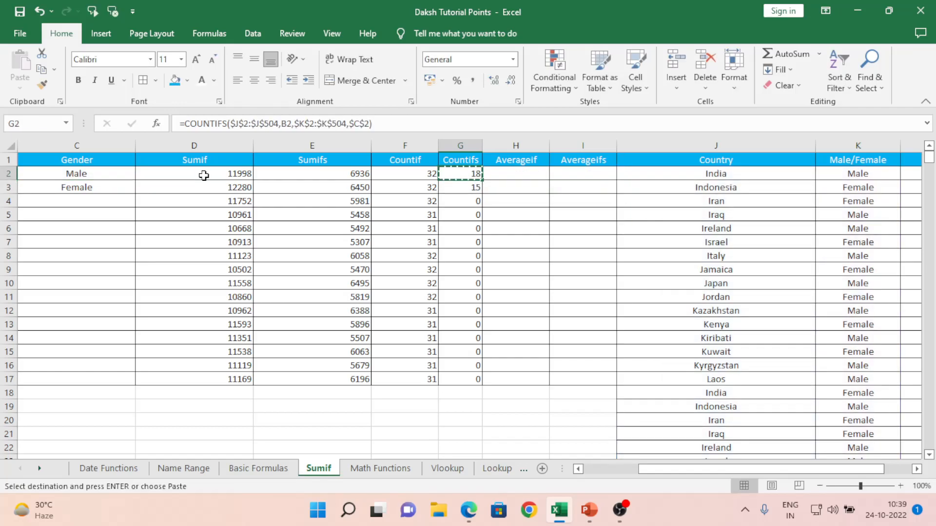
pyautogui.hotkey('ctrl', 'shift', 'Down')
pyautogui.hotkey('ctrl', 'v')
pyautogui.press('Up')
pyautogui.press('Down')
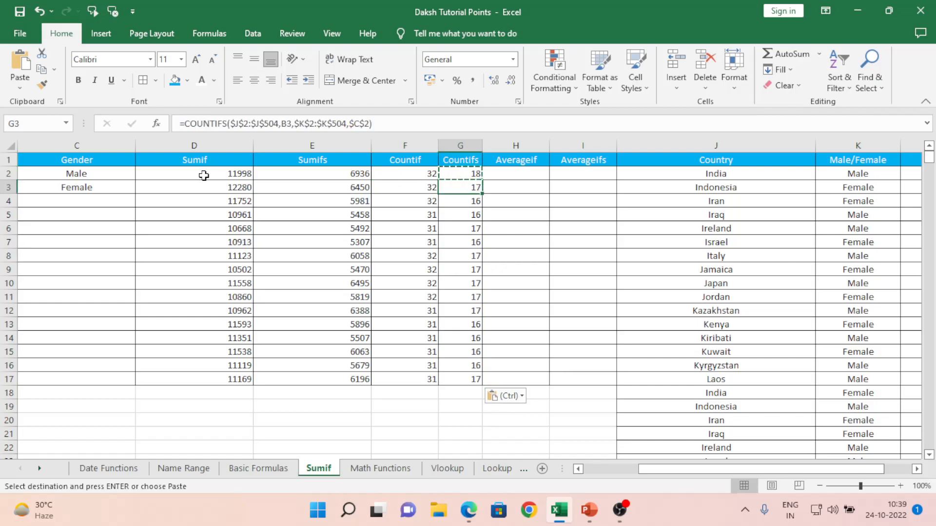
# Add filters to the Country, Male/Female and Users columns of the source table
pyautogui.press('Up')
pyautogui.press('Right')
pyautogui.press('Right')
pyautogui.press('Right')
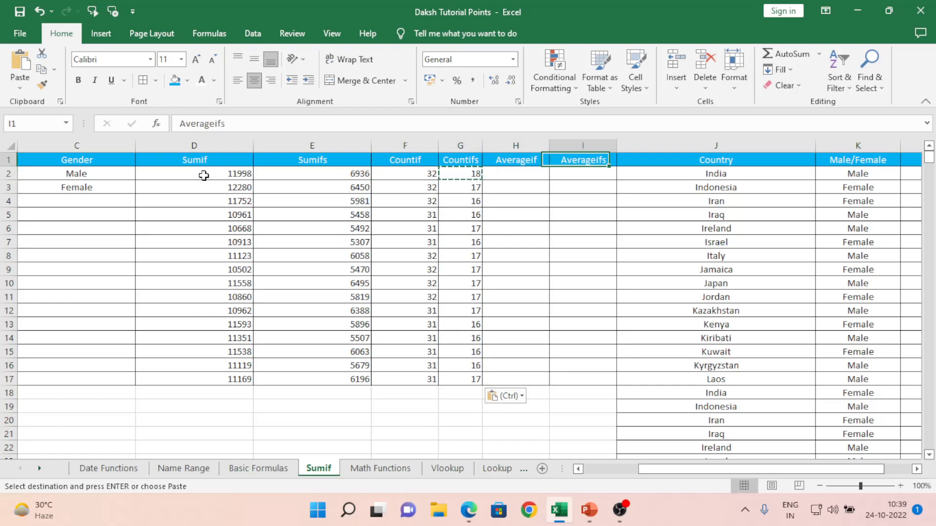
pyautogui.hotkey('shift', 'Right')
pyautogui.hotkey('shift', 'Right')
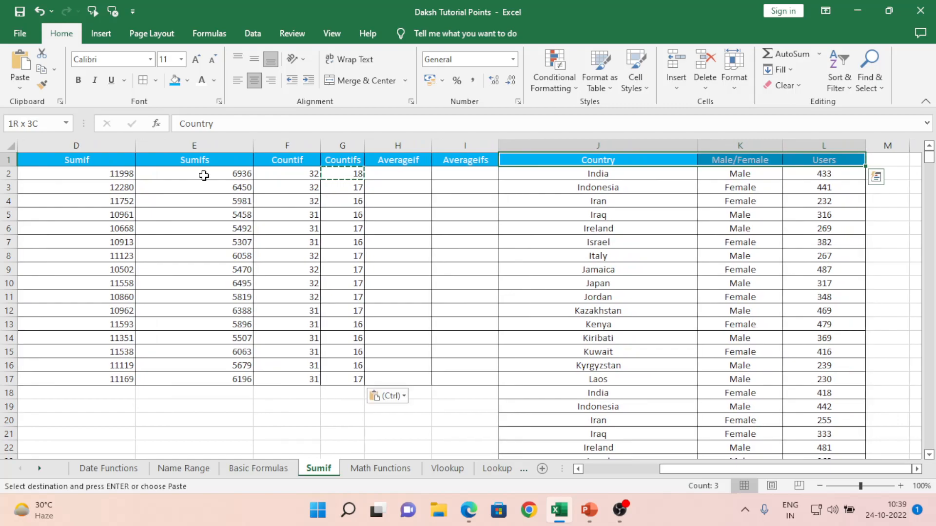
pyautogui.hotkey('ctrl', 'shift', 'Down')
pyautogui.hotkey('alt', 'd')
pyautogui.press('f')
pyautogui.press('f')
pyautogui.hotkey('ctrl', 'Up')
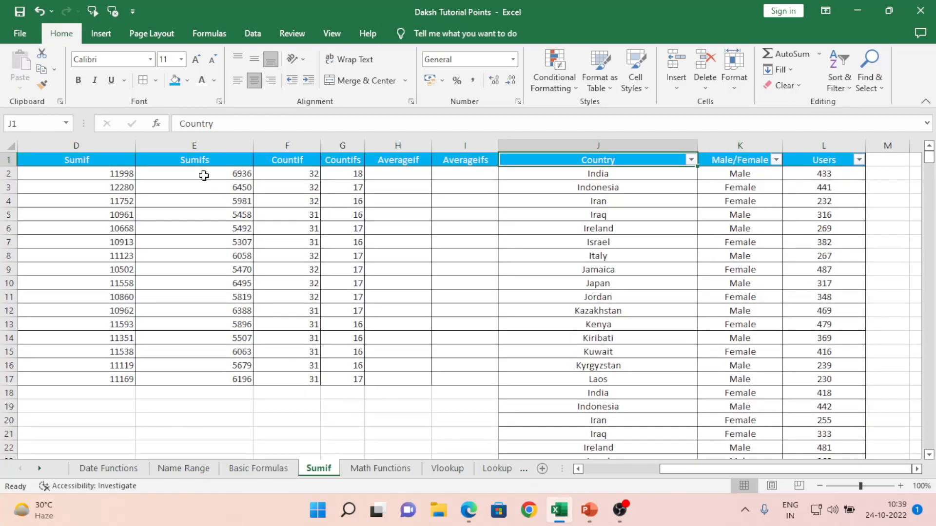
# Look over the G2 COUNTIFS formula, the summary table and the function list in column A
pyautogui.press('Left')
pyautogui.press('Left')
pyautogui.press('Left')
pyautogui.press('Down')
pyautogui.press('Up')
pyautogui.press('Down')
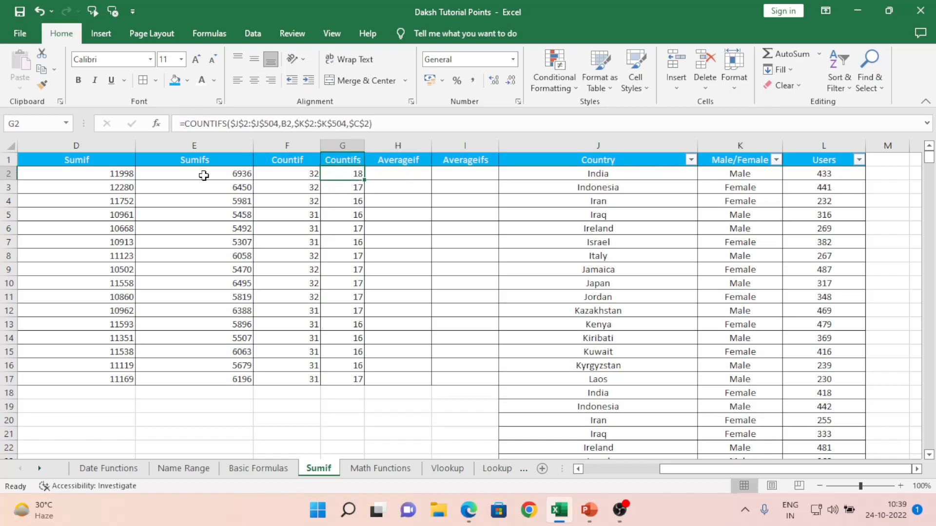
pyautogui.press('Left')
pyautogui.press('Left')
pyautogui.press('Left')
pyautogui.press('Left')
pyautogui.press('Left')
pyautogui.press('Left')
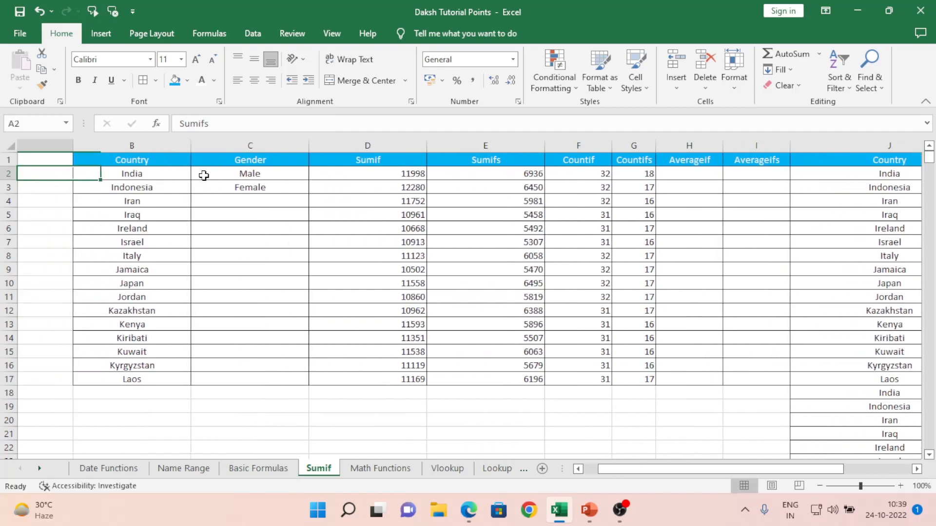
pyautogui.press('Down')
pyautogui.press('Down')
pyautogui.press('Down')
pyautogui.press('Down')
pyautogui.press('Down')
pyautogui.press('Down')
pyautogui.press('Right')
pyautogui.press('Down')
pyautogui.press('Down')
pyautogui.press('Down')
pyautogui.hotkey('ctrl', 'Up')
pyautogui.press('Right')
pyautogui.press('Right')
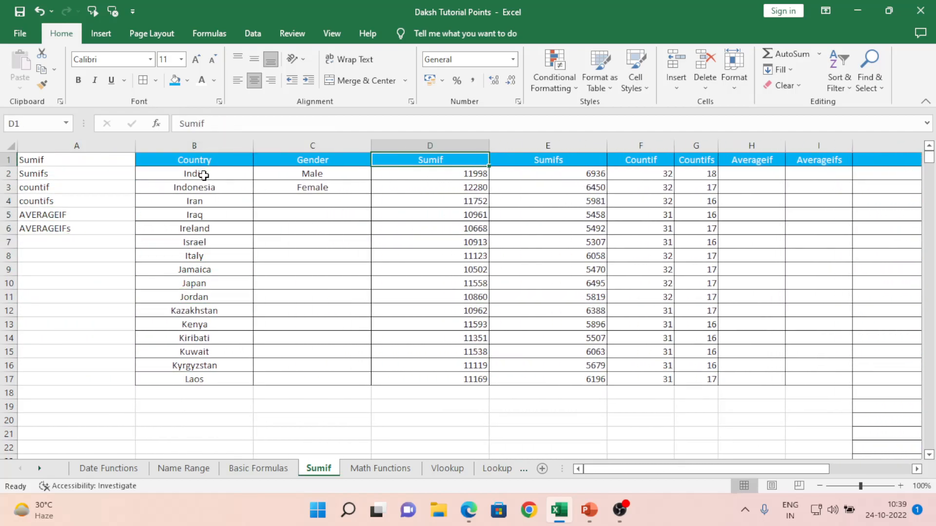
# Filter the source table's Country column to show only Jordan
pyautogui.hotkey('ctrl', 'Right')
pyautogui.press('Left')
pyautogui.press('Left')
pyautogui.hotkey('alt', 'Down')
pyautogui.press('Down')
pyautogui.press('Down')
pyautogui.press('Down')
pyautogui.press('Down')
pyautogui.press('Down')
pyautogui.press('Down')
pyautogui.press('Down')
pyautogui.press('Down')
pyautogui.press('Down')
pyautogui.press('Up')
pyautogui.press('space')
pyautogui.press('Down')
pyautogui.press('Down')
pyautogui.press('Down')
pyautogui.press('Down')
pyautogui.press('Down')
pyautogui.press('Down')
pyautogui.press('Down')
pyautogui.press('Down')
pyautogui.press('Down')
pyautogui.press('Down')
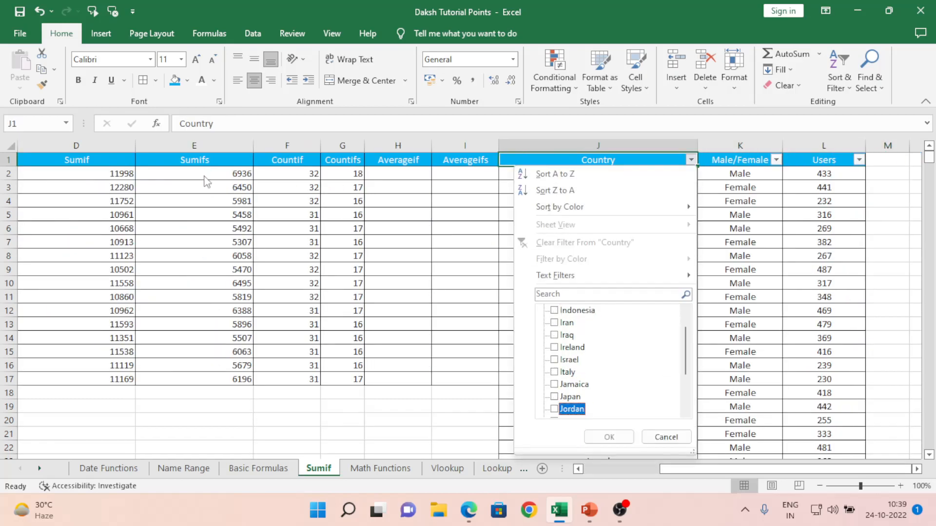
pyautogui.press('space')
pyautogui.press('Return')
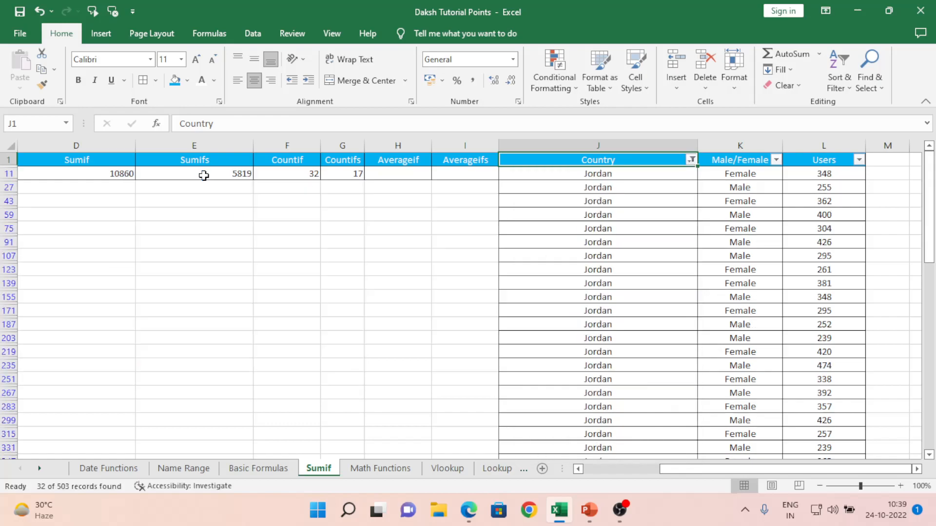
# Filter the source table's Male/Female column to show only Male
pyautogui.press('Right')
pyautogui.hotkey('alt', 'Down')
pyautogui.press('Down')
pyautogui.press('Down')
pyautogui.press('Down')
pyautogui.press('Down')
pyautogui.press('Down')
pyautogui.press('Down')
pyautogui.press('Down')
pyautogui.press('Down')
pyautogui.press('Down')
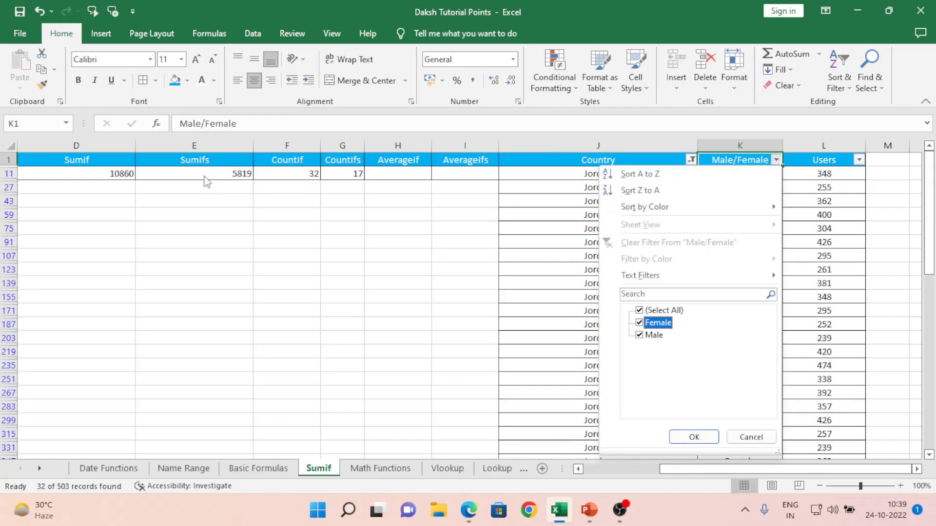
pyautogui.press('Return')
# Select all filtered Users values for Jordan males to check their count against the COUNTIFS result
pyautogui.press('Right')
pyautogui.press('Down')
pyautogui.press('Up')
pyautogui.press('Down')
pyautogui.hotkey('ctrl', 'shift', 'Down')
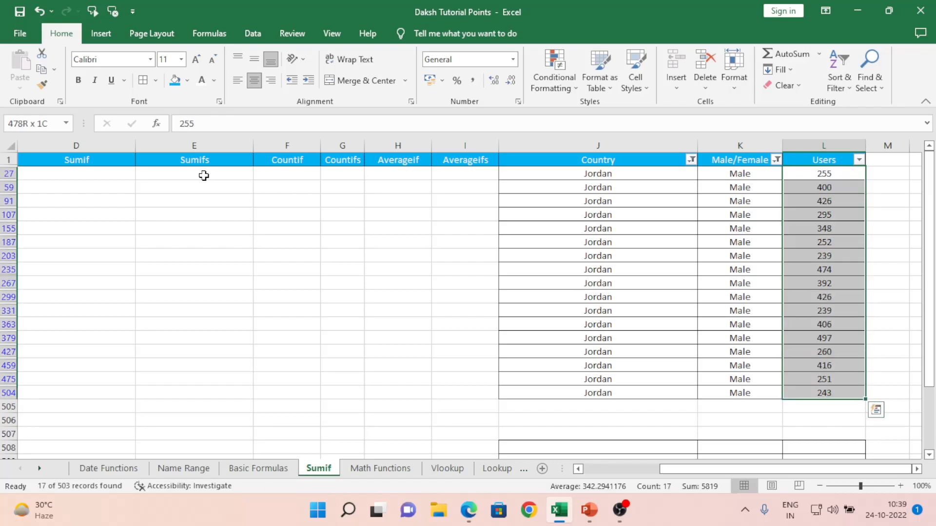
# Remove the filters from the source table so all countries and genders are listed
pyautogui.press('Up')
pyautogui.hotkey('alt', 'd')
pyautogui.press('f')
pyautogui.press('f')
# Start an AVERAGEIF formula in cell H2, the first cell of the Averageif column
pyautogui.press('Left')
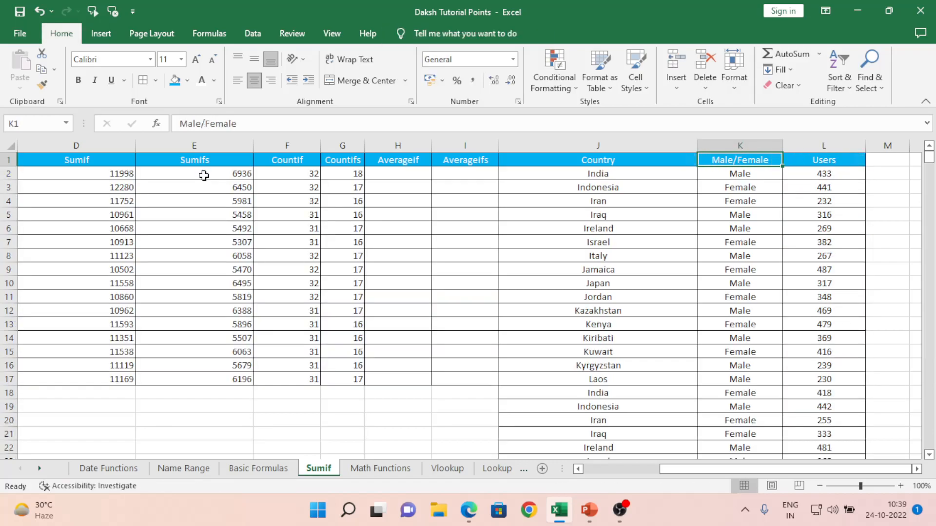
pyautogui.press('Left')
pyautogui.press('Left')
pyautogui.press('Left')
pyautogui.press('Left')
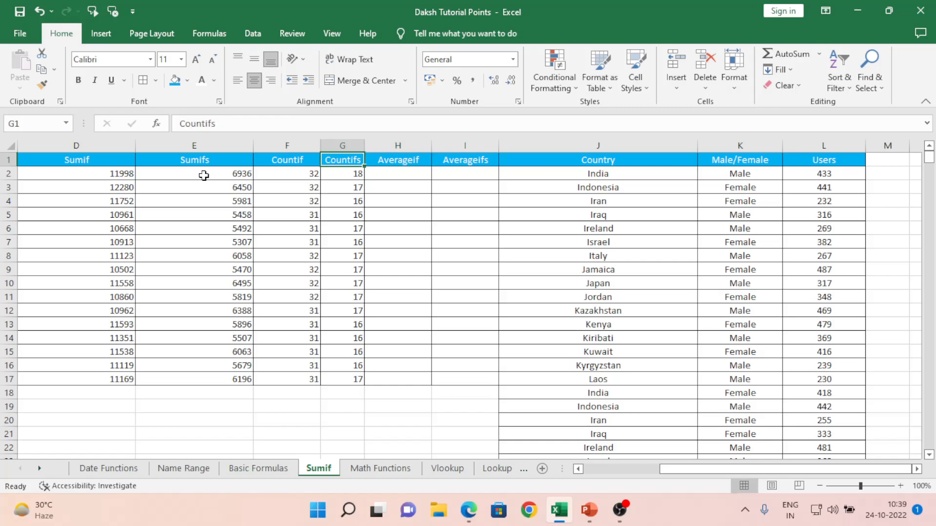
pyautogui.press('Right')
pyautogui.press('Down')
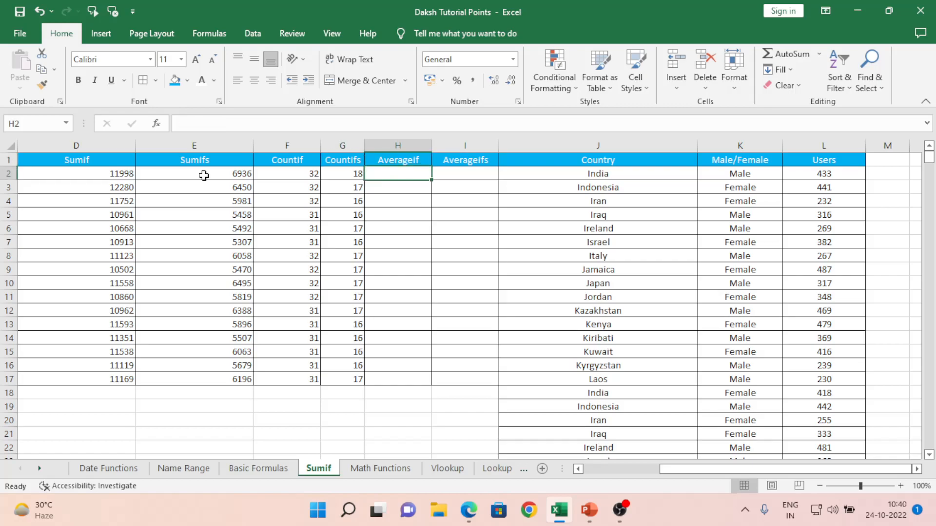
pyautogui.write('=')
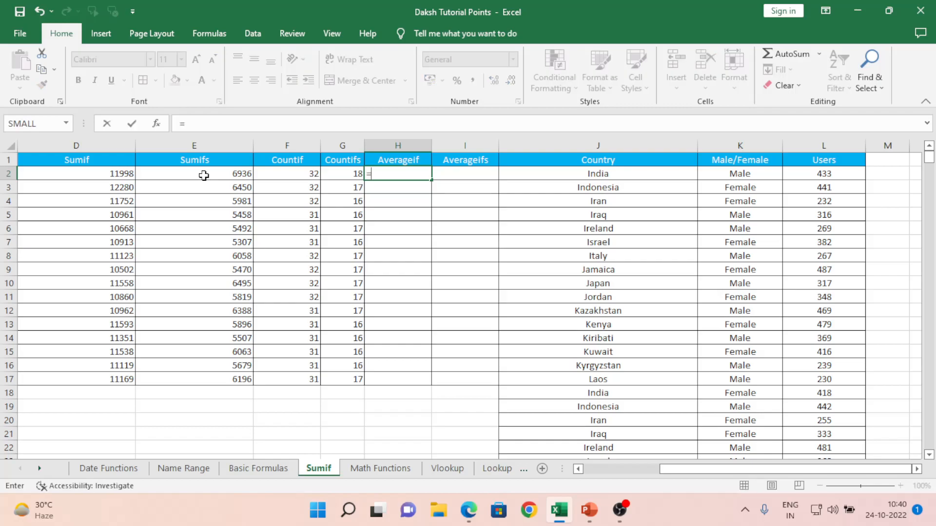
pyautogui.write('aver')
pyautogui.press('Down')
pyautogui.press('Down')
pyautogui.press('Tab')
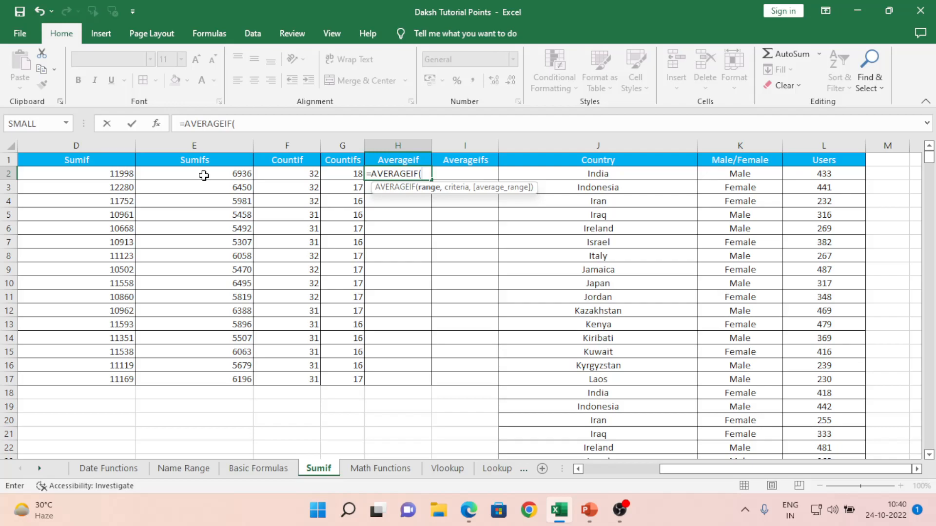
# Set the AVERAGEIF range to the whole source data, J2:L504, as the absolute reference $J$2:$L$504
pyautogui.press('Up')
pyautogui.press('Right')
pyautogui.press('Right')
pyautogui.press('Right')
pyautogui.press('Down')
pyautogui.press('Left')
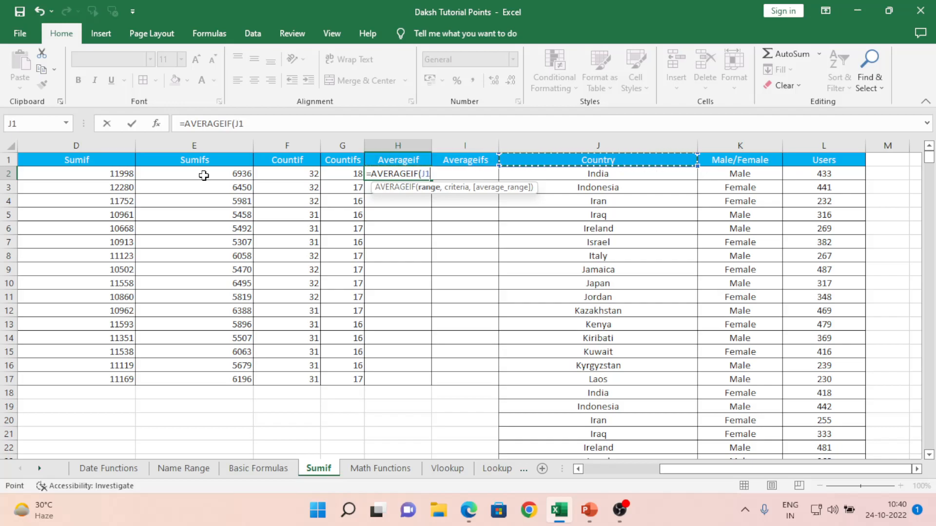
pyautogui.hotkey('shift', 'Right')
pyautogui.hotkey('shift', 'Right')
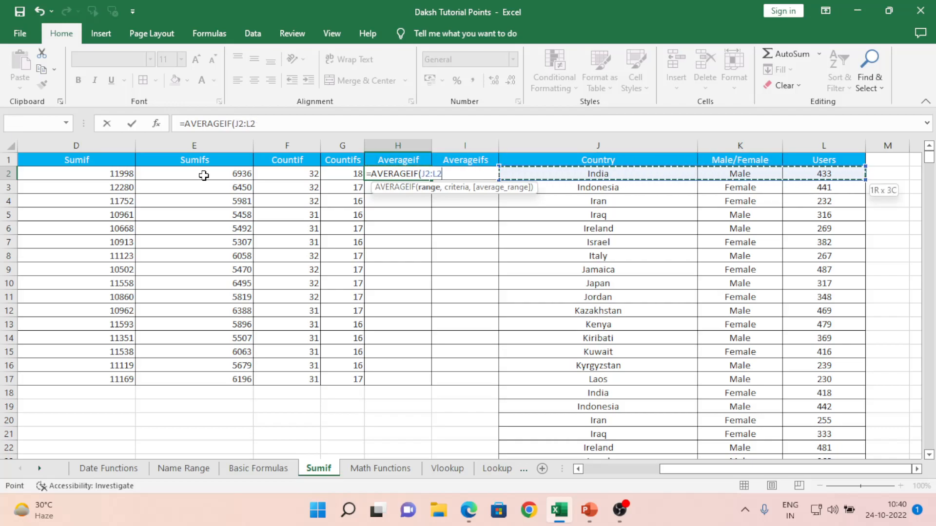
pyautogui.hotkey('ctrl', 'shift', 'Down')
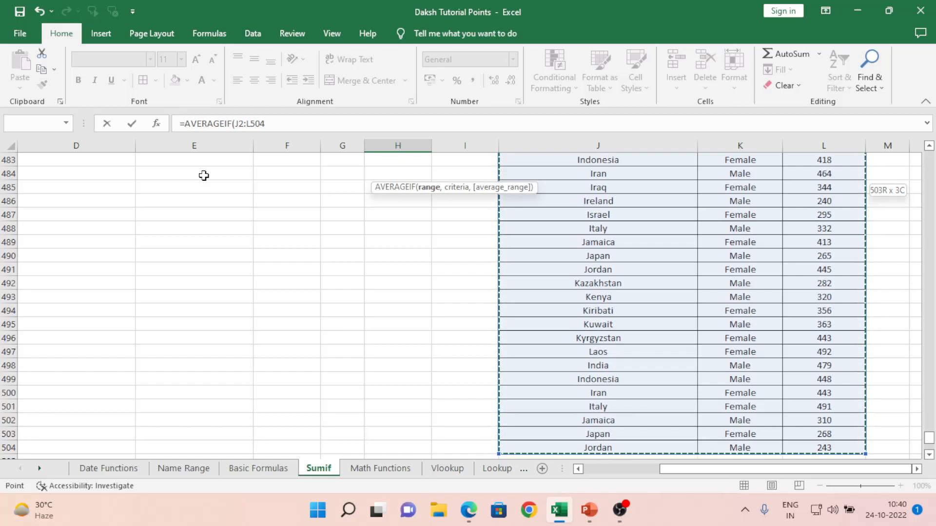
pyautogui.press('F4')
pyautogui.write(',')
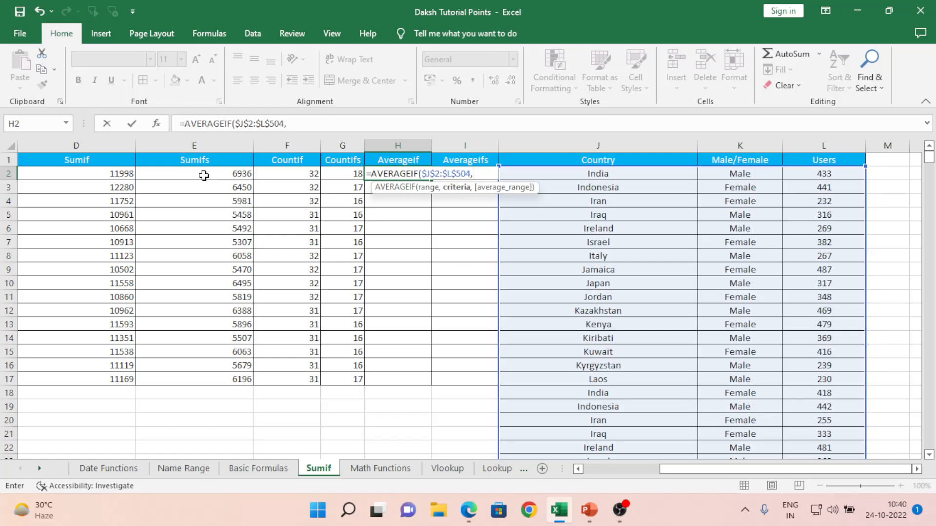
# Use the country in cell B2 as the AVERAGEIF criteria
pyautogui.press('Left')
pyautogui.press('Left')
pyautogui.press('Left')
pyautogui.press('Left')
pyautogui.press('Left')
pyautogui.press('Left')
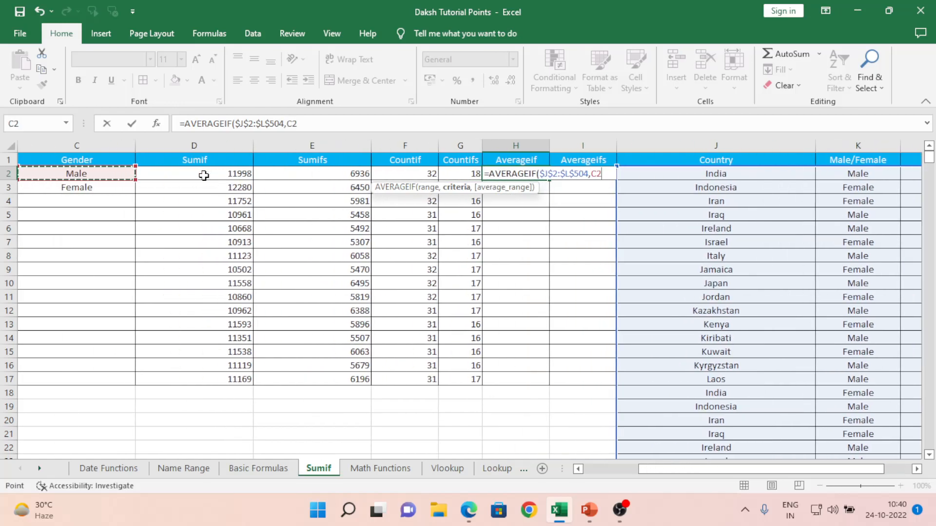
pyautogui.write(',')
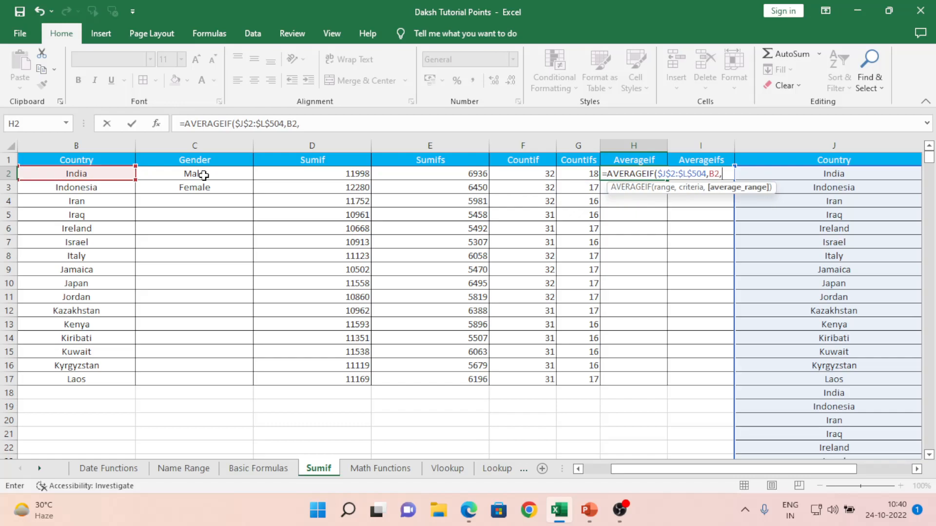
# Set the average range to the Users column as $L$2:$L$504 and complete the AVERAGEIF formula in H2
pyautogui.press('Right')
pyautogui.press('Right')
pyautogui.press('Right')
pyautogui.press('Right')
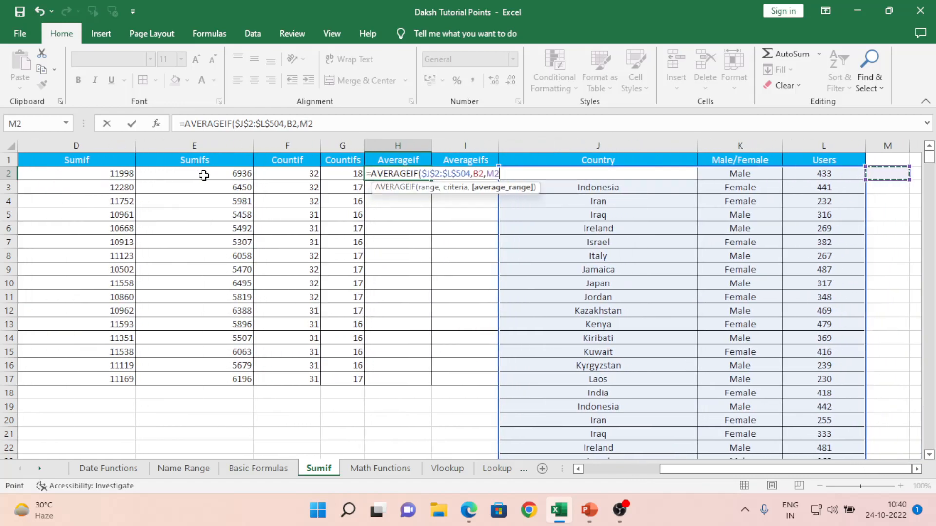
pyautogui.hotkey('ctrl', 'shift', 'Down')
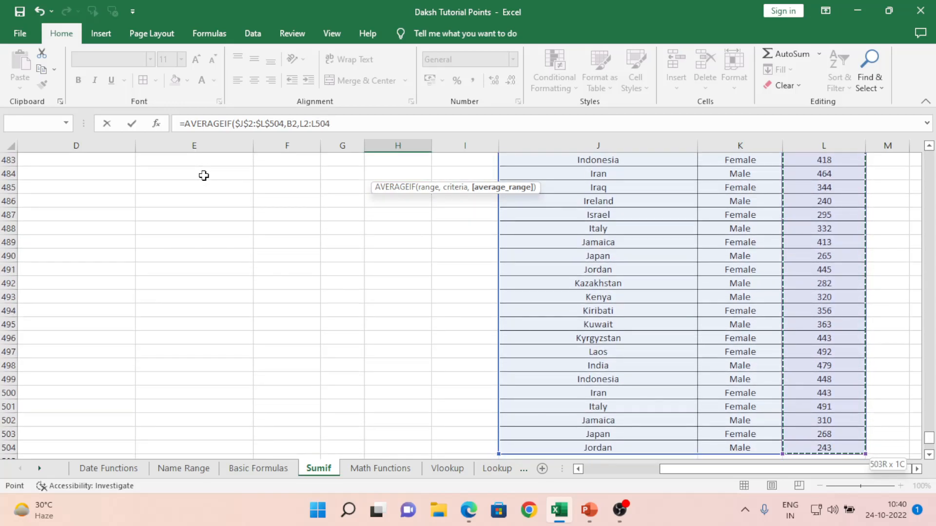
pyautogui.press('F4')
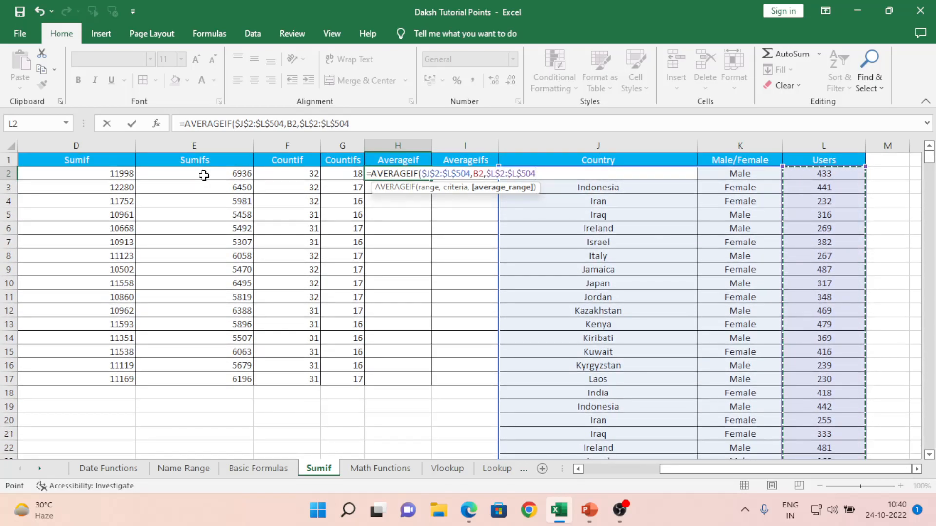
pyautogui.press('Return')
pyautogui.press('Up')
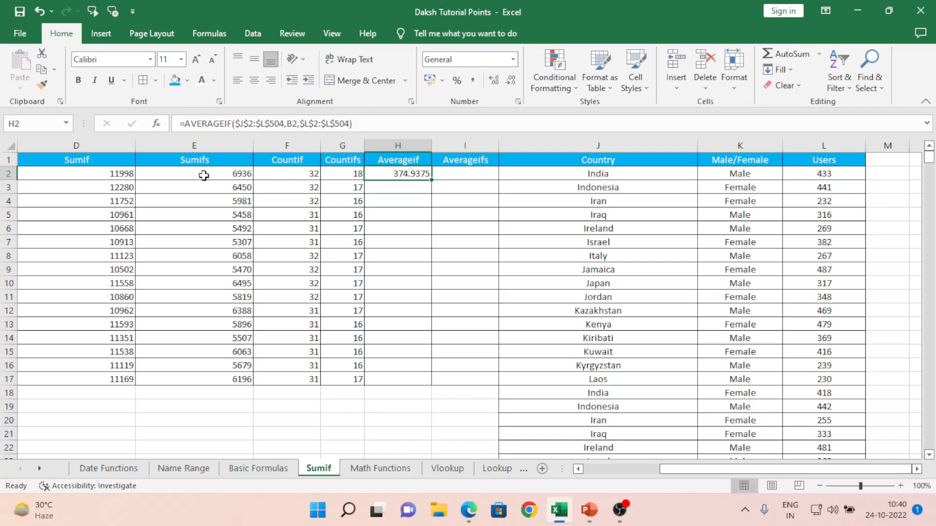
# Copy the AVERAGEIF formula from H2 down through H17 for all the listed countries
pyautogui.hotkey('ctrl', 'c')
pyautogui.press('Left')
pyautogui.hotkey('ctrl', 'Down')
pyautogui.press('Right')
pyautogui.hotkey('ctrl', 'shift', 'Up')
pyautogui.hotkey('ctrl', 'v')
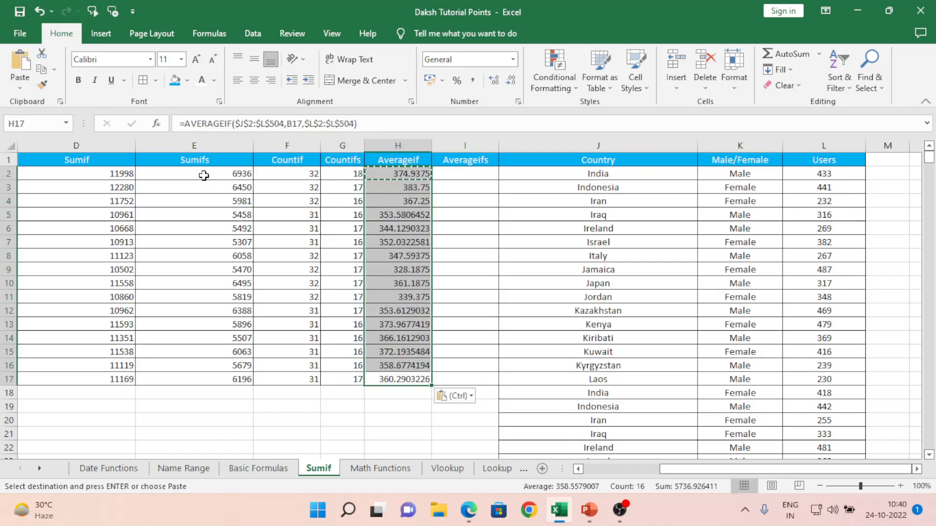
# Apply the Number format to the AVERAGEIF results in H2:H17
pyautogui.hotkey('ctrl', 'shift', 'Down')
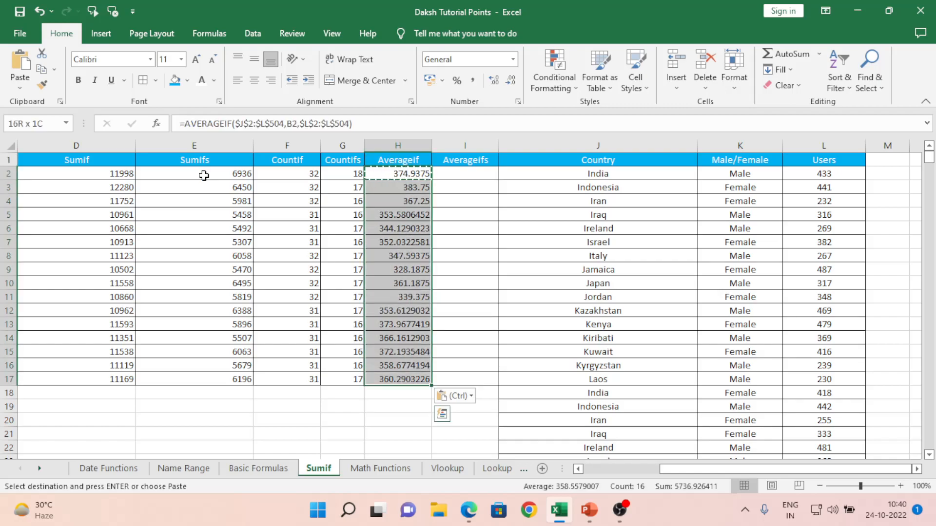
pyautogui.press('Up')
pyautogui.press('Down')
pyautogui.press('Down')
pyautogui.press('Down')
pyautogui.press('Down')
pyautogui.press('Down')
pyautogui.press('Down')
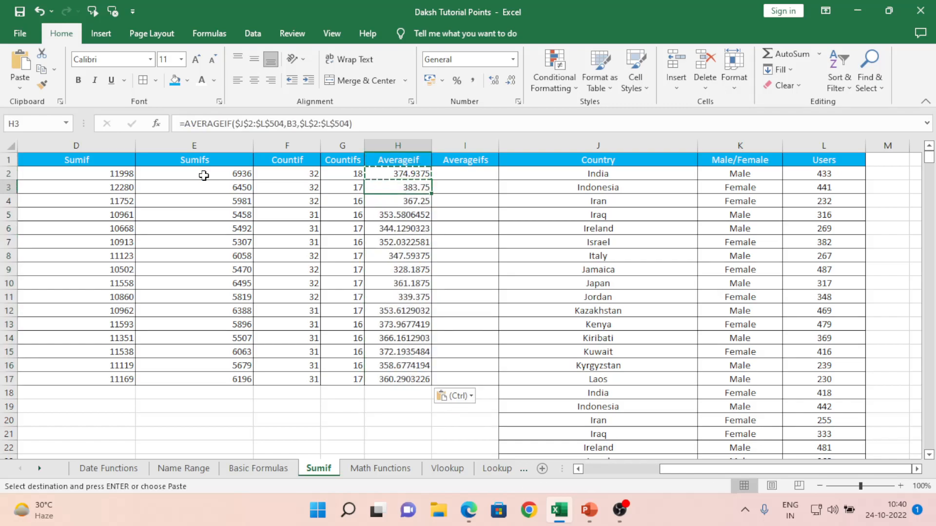
pyautogui.hotkey('ctrl', 'Up')
pyautogui.press('Down')
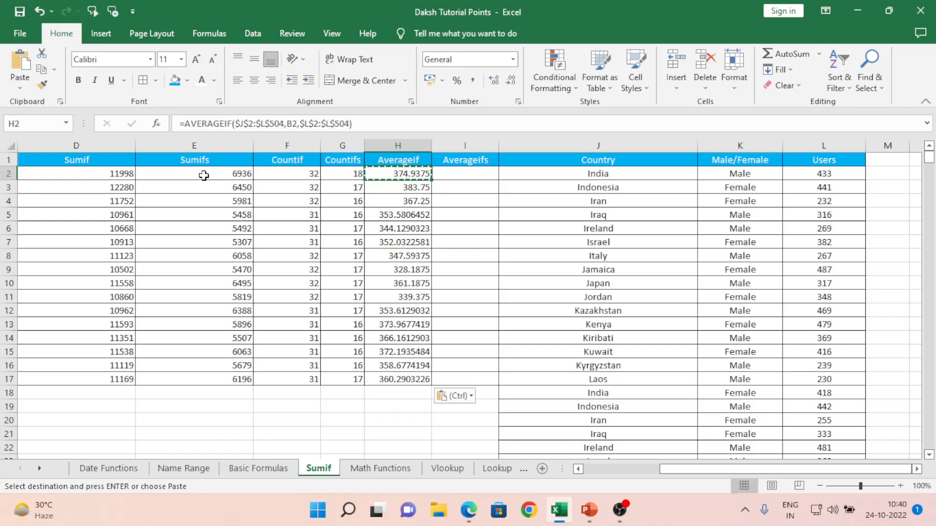
pyautogui.hotkey('ctrl', 'shift', 'Down')
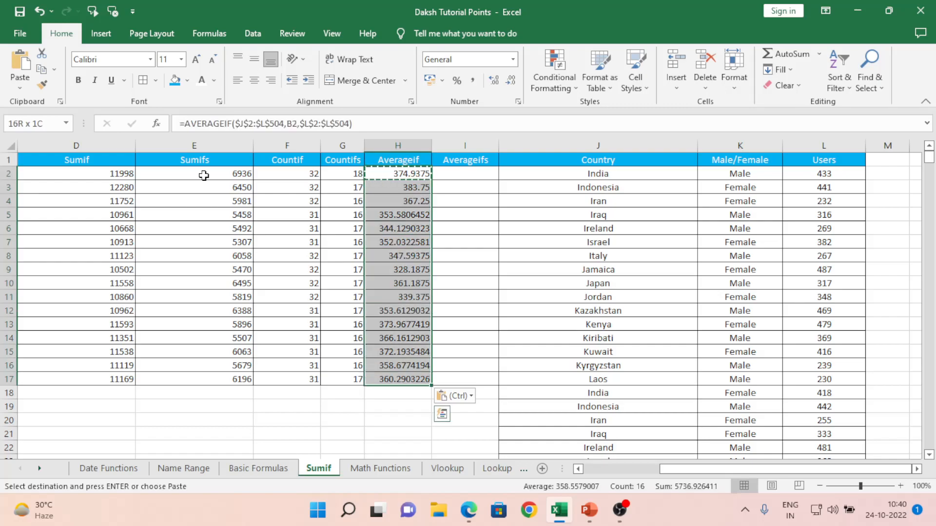
pyautogui.click(514, 59)
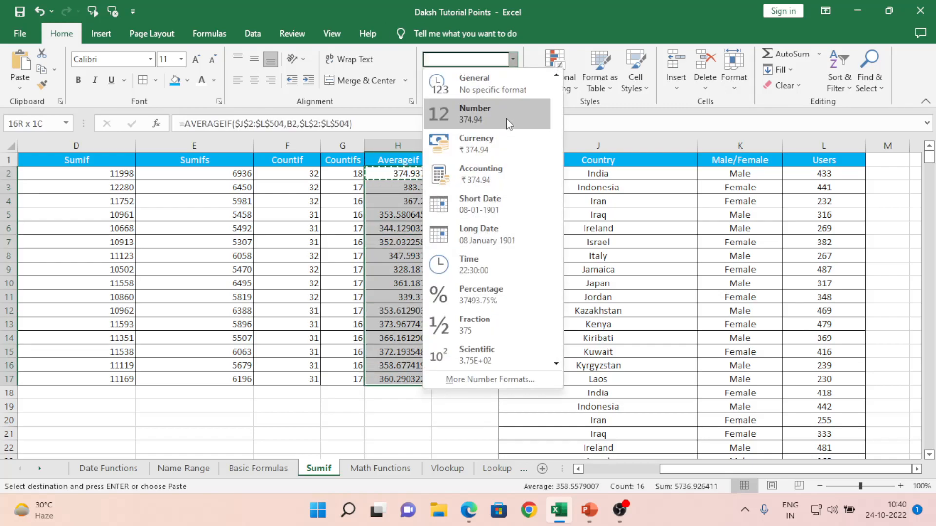
pyautogui.click(506, 118)
pyautogui.click(403, 186)
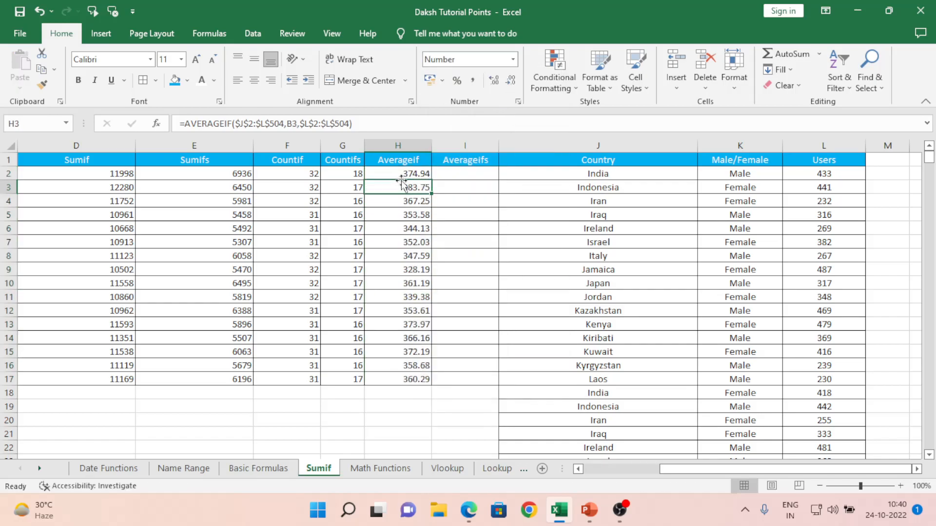
# Examine the SUMIFS formula in cell E2 as a reference for the Averageifs column
pyautogui.press('Up')
pyautogui.press('Up')
pyautogui.press('Right')
pyautogui.press('Down')
pyautogui.press('Left')
pyautogui.press('Left')
pyautogui.press('Left')
pyautogui.press('Left')
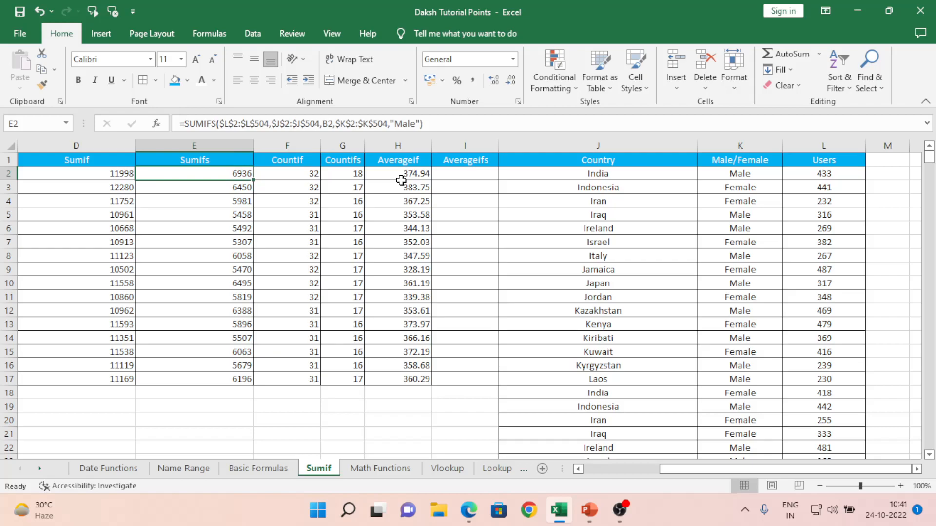
# Start an AVERAGEIFS formula in cell I2, the first cell of the Averageifs column
pyautogui.press('Right')
pyautogui.press('Right')
pyautogui.press('Right')
pyautogui.press('Right')
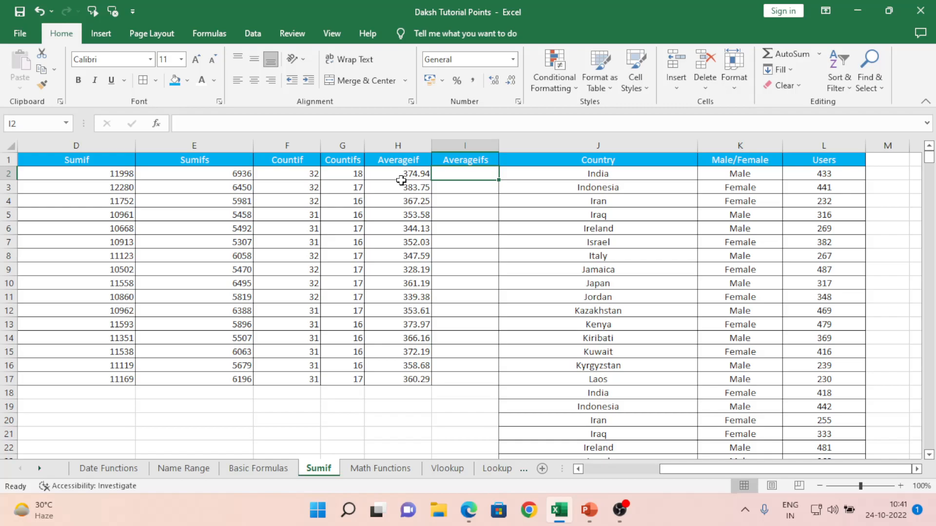
pyautogui.write('=')
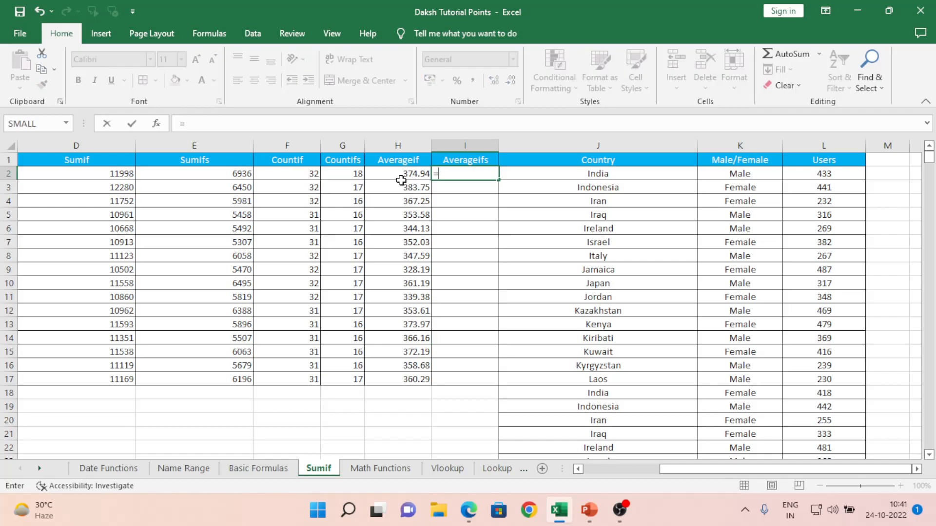
pyautogui.write('aver')
pyautogui.press('Down')
pyautogui.press('Down')
pyautogui.press('Down')
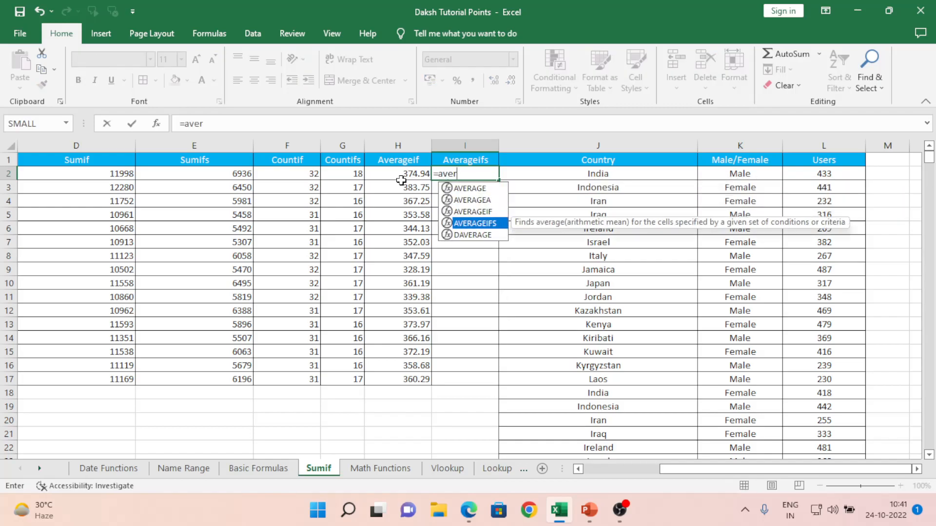
pyautogui.press('Tab')
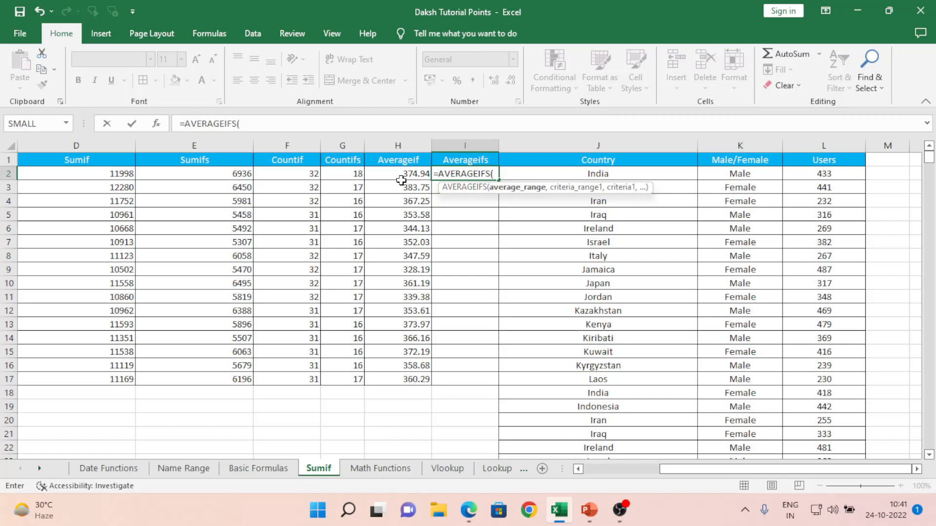
# Set the AVERAGEIFS average range to the Users column as the absolute reference $L$2:$L$504
pyautogui.press('Right')
pyautogui.press('Right')
pyautogui.press('Right')
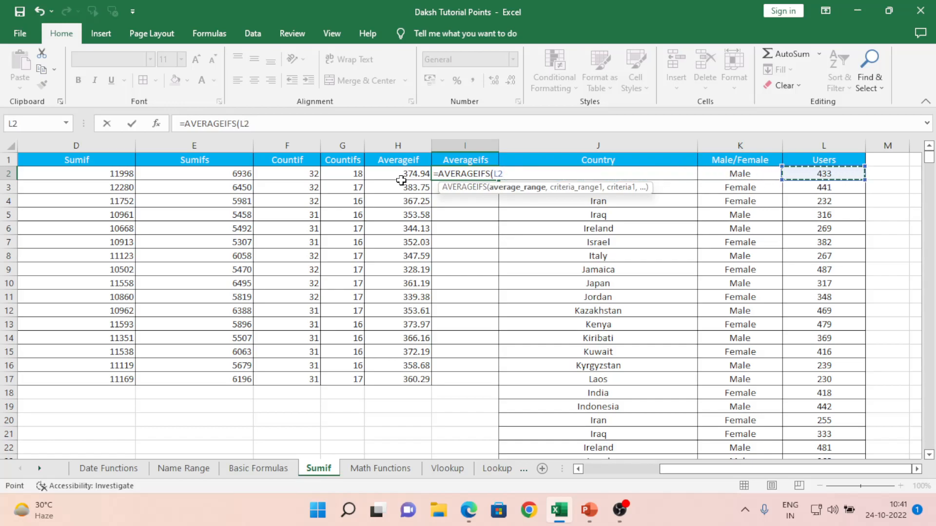
pyautogui.hotkey('ctrl', 'shift', 'Down')
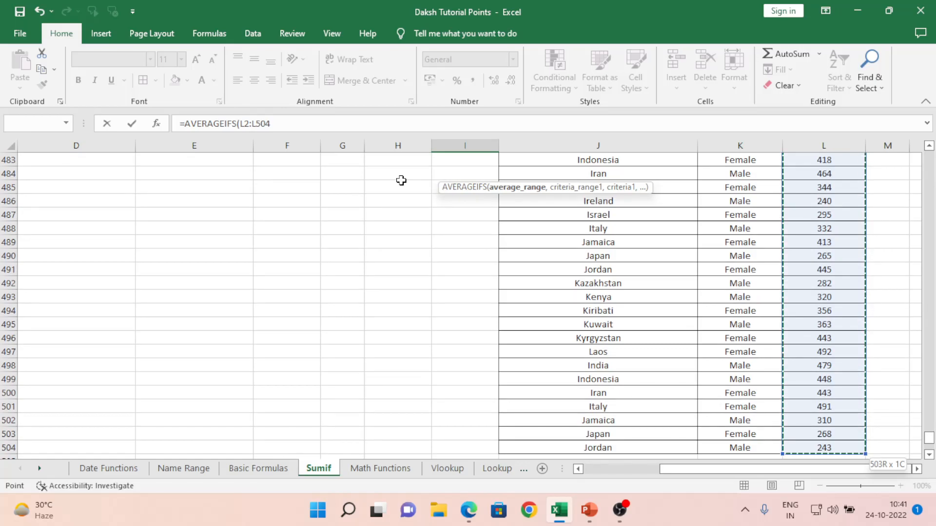
pyautogui.press('F4')
pyautogui.write(',')
# Set the first AVERAGEIFS criteria range to the source Country column as the absolute reference $J$2:$J$504
pyautogui.press('Up')
pyautogui.press('Left')
pyautogui.press('Down')
pyautogui.press('Right')
pyautogui.press('Right')
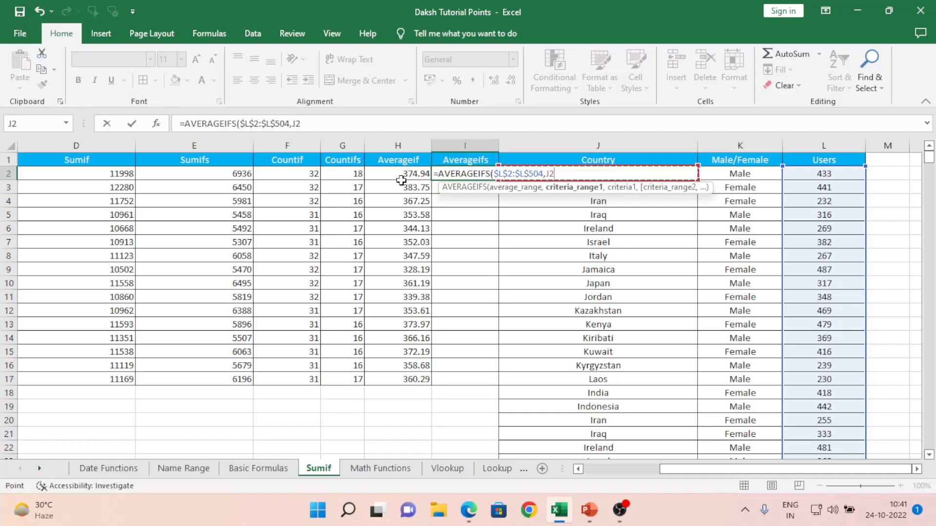
pyautogui.hotkey('ctrl', 'shift', 'Down')
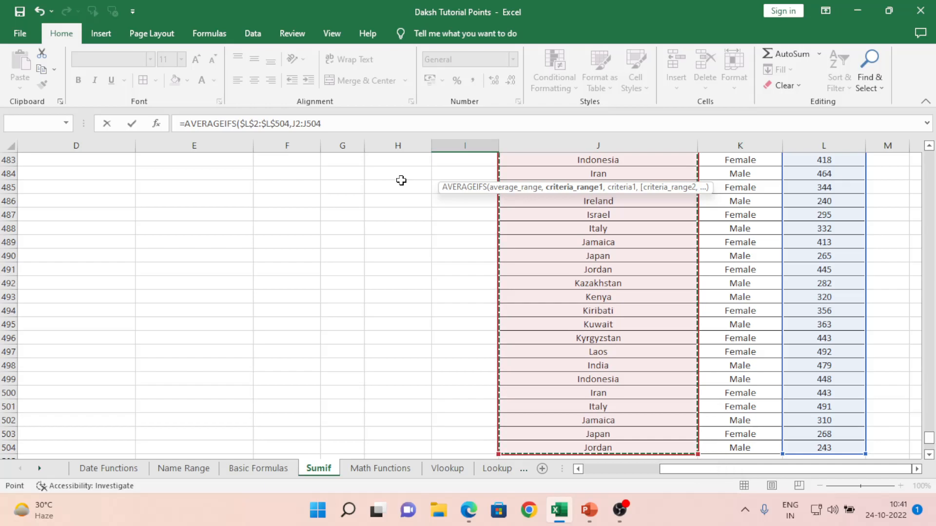
pyautogui.press('F4')
pyautogui.write(',')
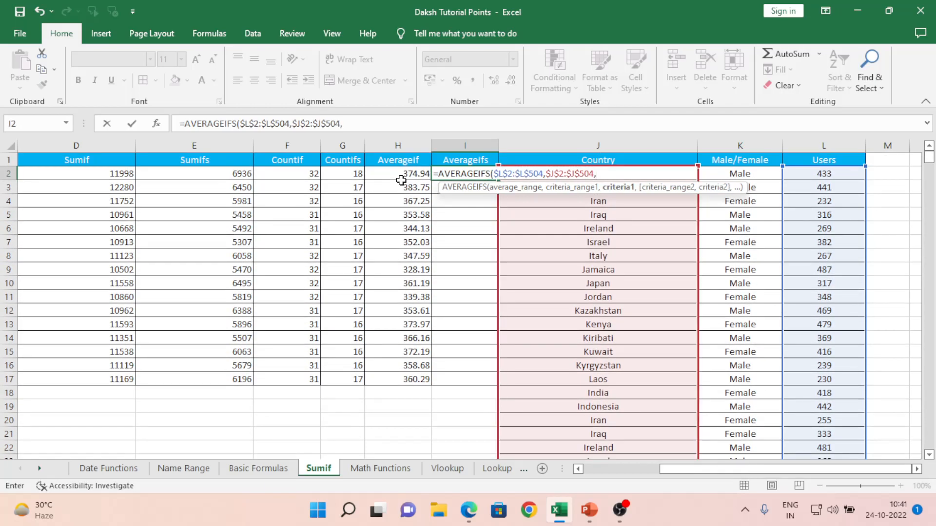
# Use the country in cell B2 as the first AVERAGEIFS criterion
pyautogui.press('Up')
pyautogui.press('Left')
pyautogui.press('Left')
pyautogui.press('Left')
pyautogui.press('Left')
pyautogui.press('Left')
pyautogui.press('Left')
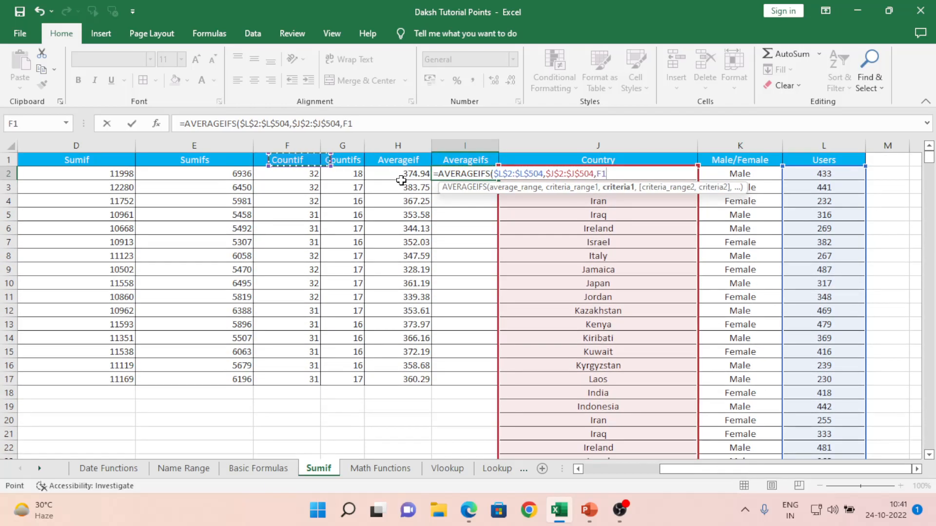
pyautogui.press('Down')
pyautogui.press('Left')
pyautogui.press('Left')
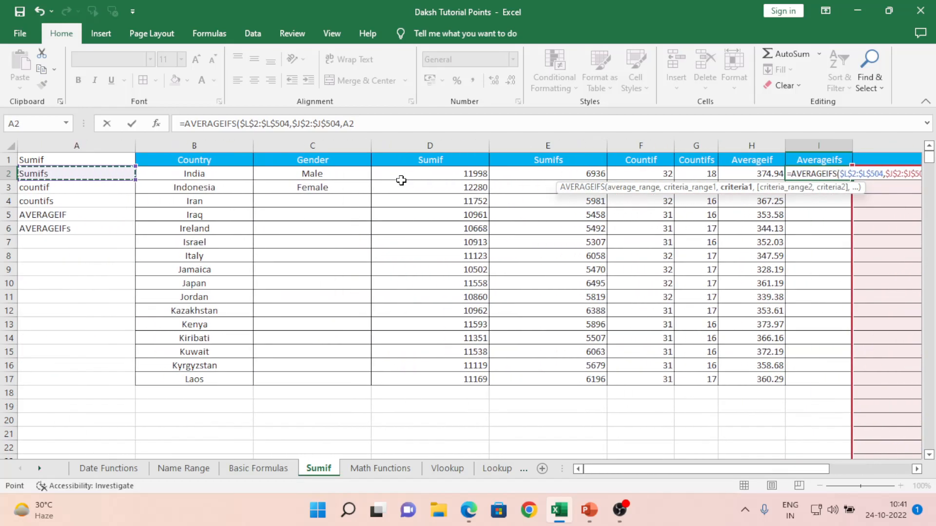
pyautogui.press('Right')
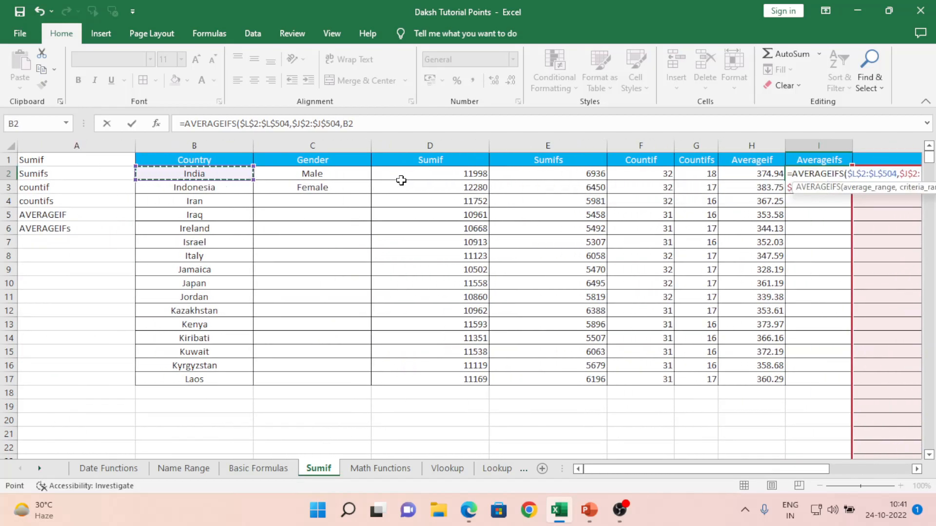
# Set the second AVERAGEIFS criteria range to the source Male/Female column as the absolute reference $K$2:$K$504
pyautogui.write(',')
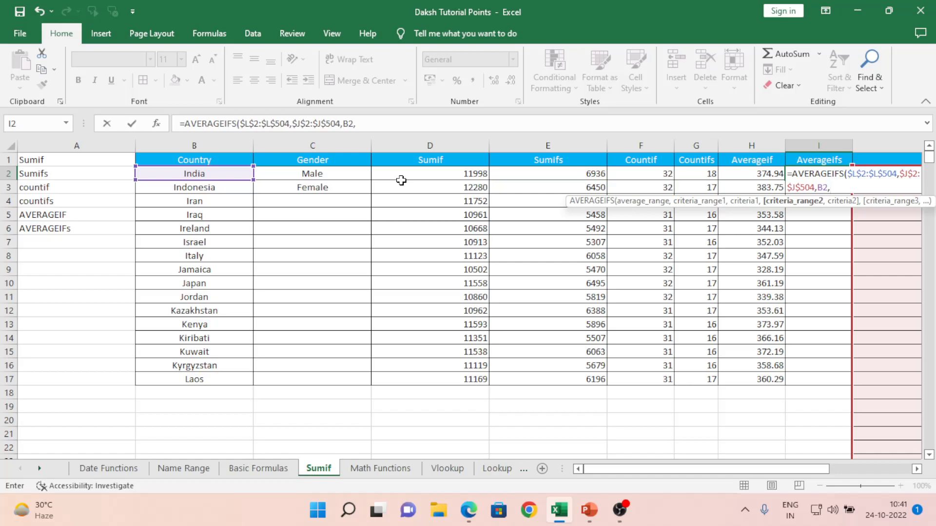
pyautogui.press('Right')
pyautogui.press('Right')
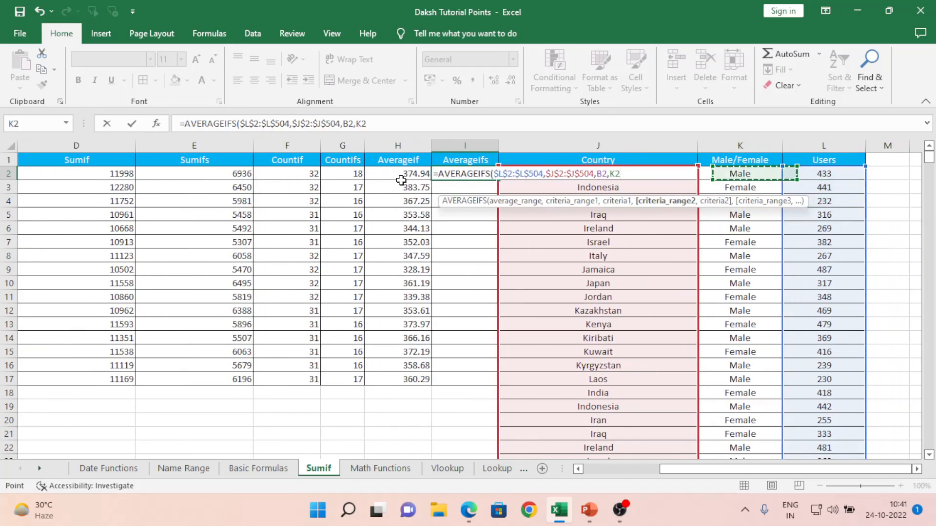
pyautogui.hotkey('ctrl', 'shift', 'Down')
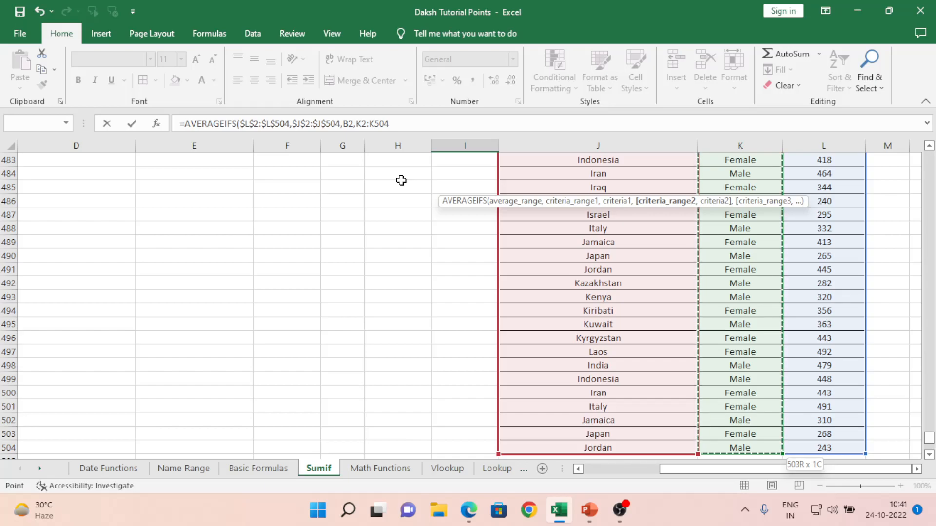
pyautogui.press('F4')
pyautogui.write(',')
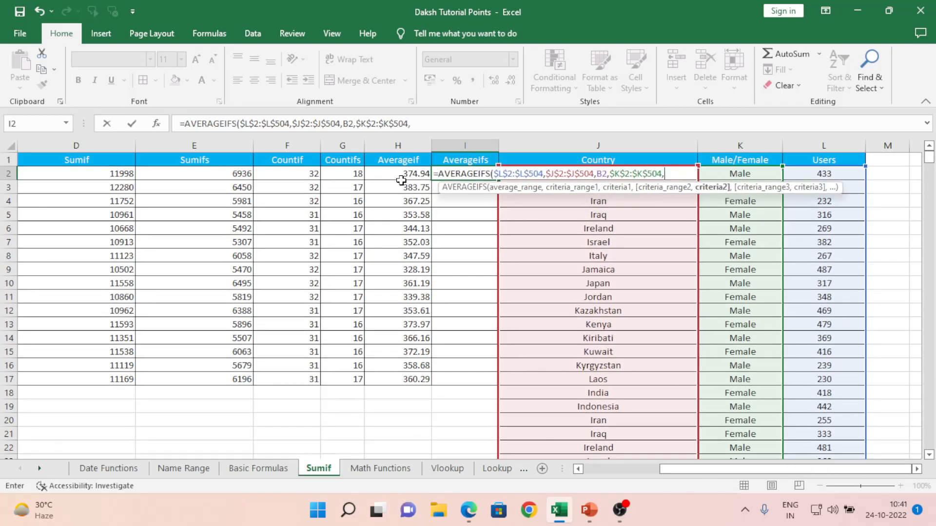
# Use the gender in cell C2 as the second criterion with the absolute reference $C$2 and enter the AVERAGEIFS formula
pyautogui.press('Down')
pyautogui.press('Left')
pyautogui.press('Left')
pyautogui.press('Left')
pyautogui.press('Left')
pyautogui.press('Left')
pyautogui.press('Left')
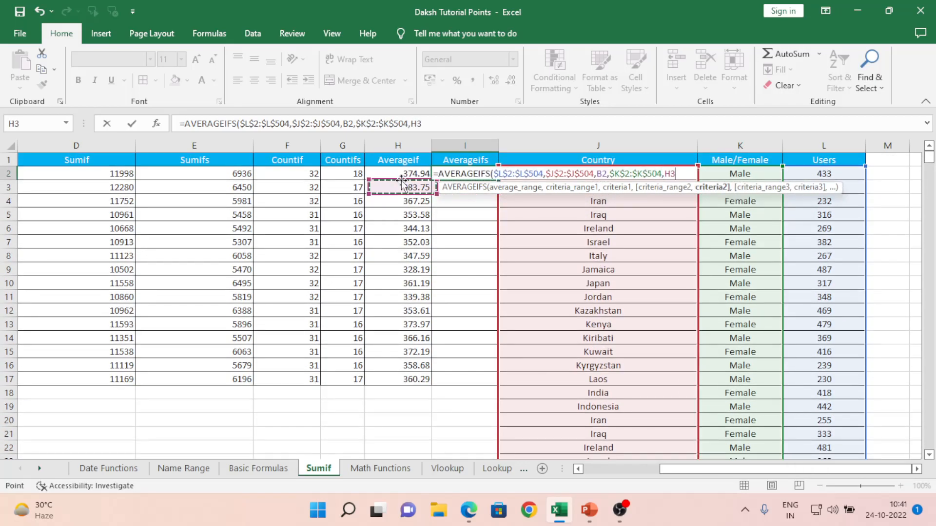
pyautogui.press('Up')
pyautogui.press('Left')
pyautogui.press('Right')
pyautogui.press('F4')
pyautogui.hotkey('ctrl', 'Return')
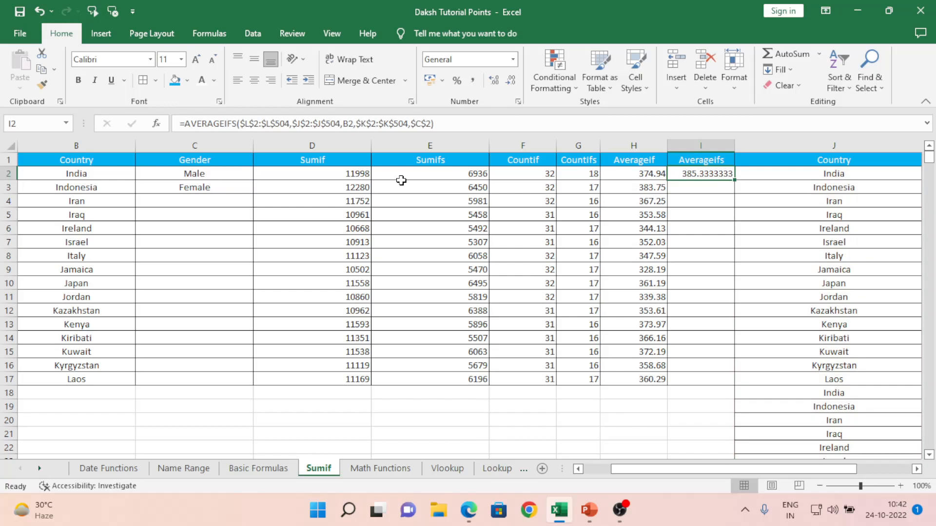
# Copy the AVERAGEIFS formula from I2 down to I17 and apply the Number format to those cells
pyautogui.hotkey('ctrl', 'c')
pyautogui.press('Left')
pyautogui.hotkey('ctrl', 'Down')
pyautogui.press('Right')
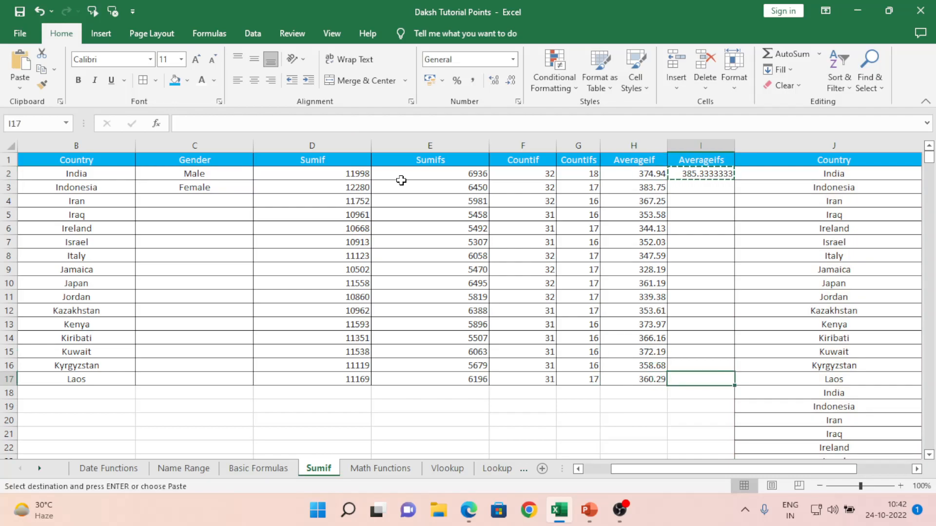
pyautogui.hotkey('ctrl', 'shift', 'Up')
pyautogui.hotkey('ctrl', 'v')
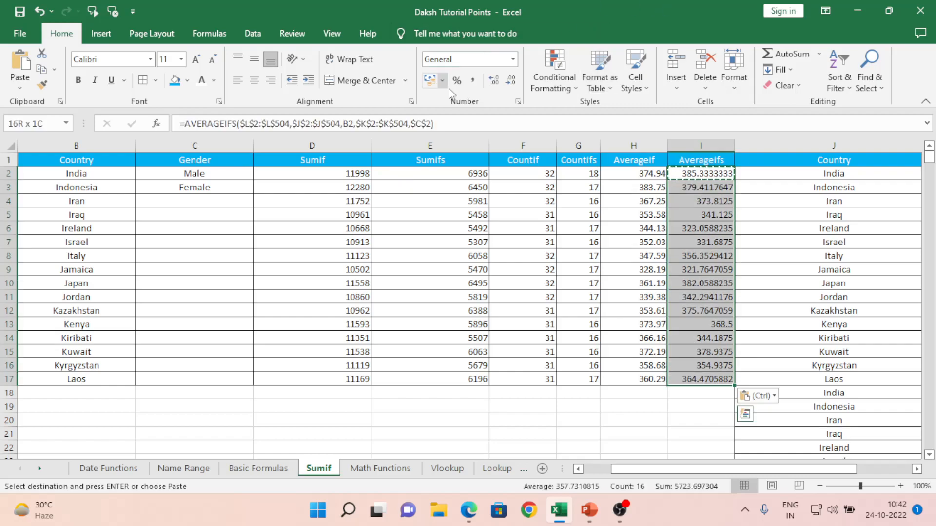
pyautogui.click(513, 59)
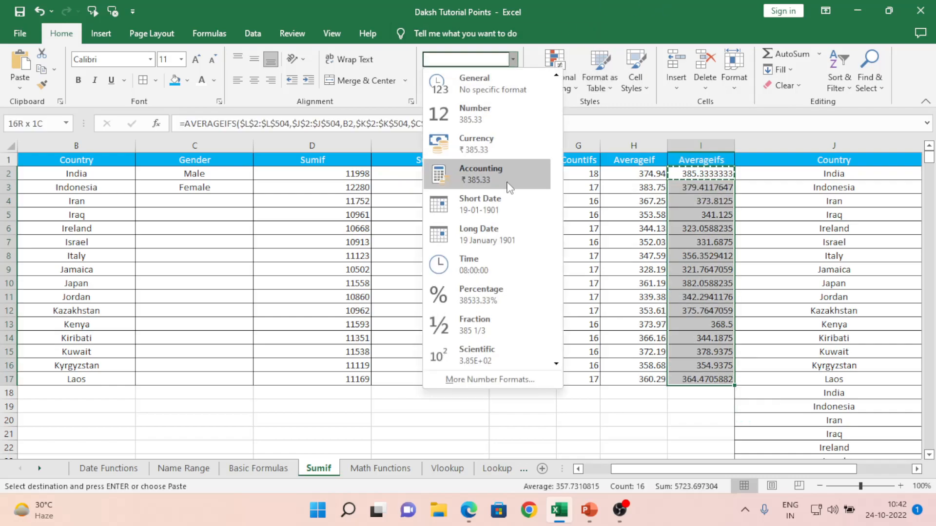
pyautogui.click(483, 114)
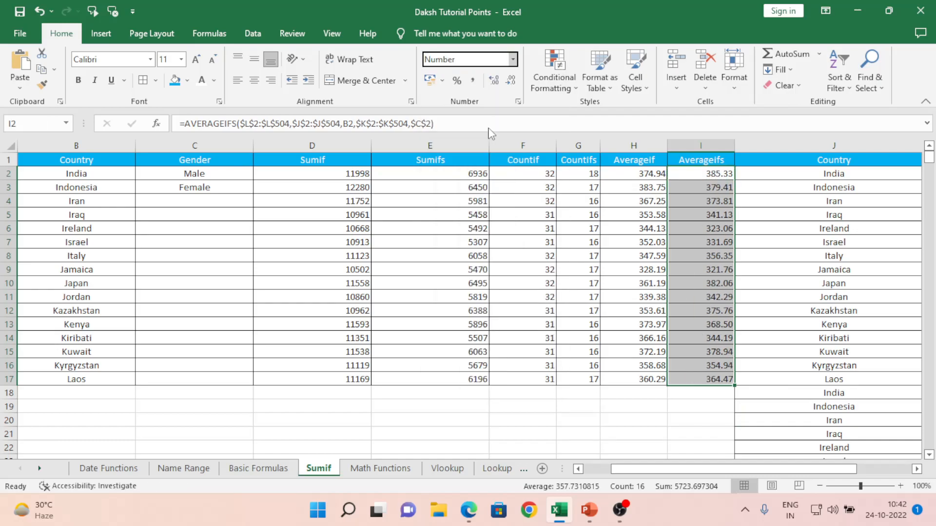
pyautogui.click(680, 226)
pyautogui.press('Up')
pyautogui.press('Up')
pyautogui.press('Up')
pyautogui.press('Up')
pyautogui.press('Up')
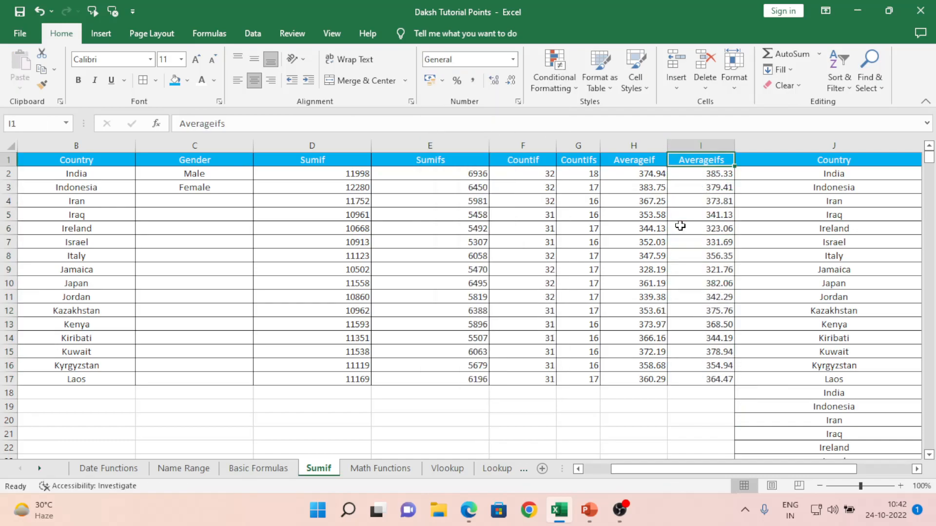
pyautogui.hotkey('ctrl', 'shift', 'l')
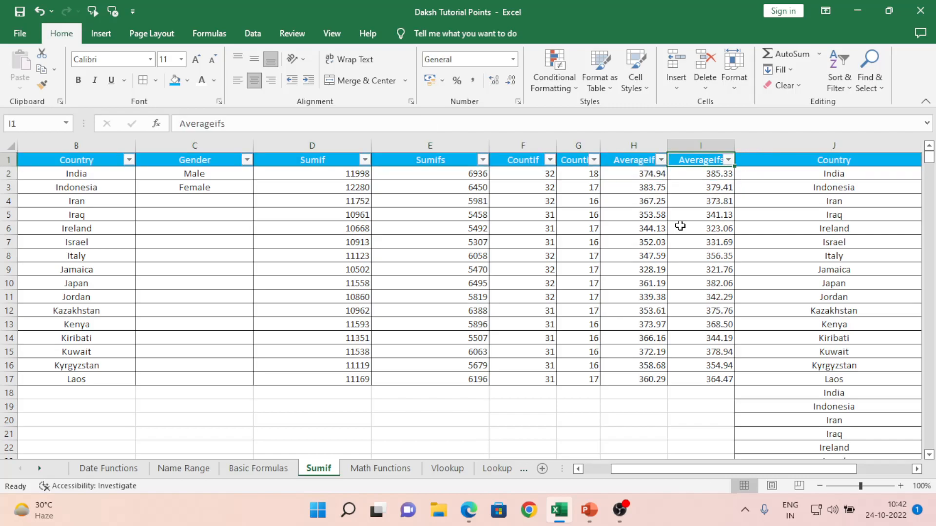
pyautogui.press('Right')
pyautogui.press('Right')
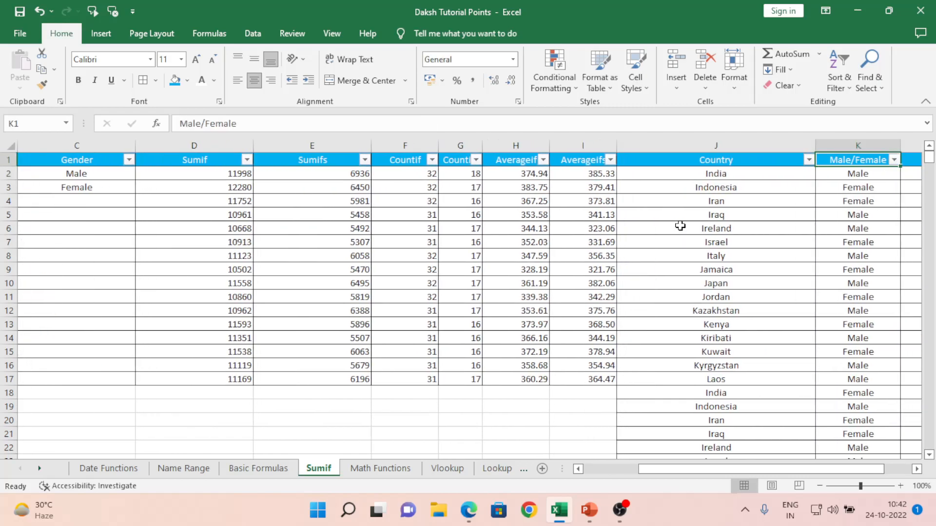
pyautogui.press('Left')
pyautogui.hotkey('alt', 'd')
pyautogui.press('f')
pyautogui.press('f')
# Add filters to only the source table of Country, Male/Female and Users in J1:L504
pyautogui.press('Down')
pyautogui.press('Up')
pyautogui.hotkey('shift', 'Right')
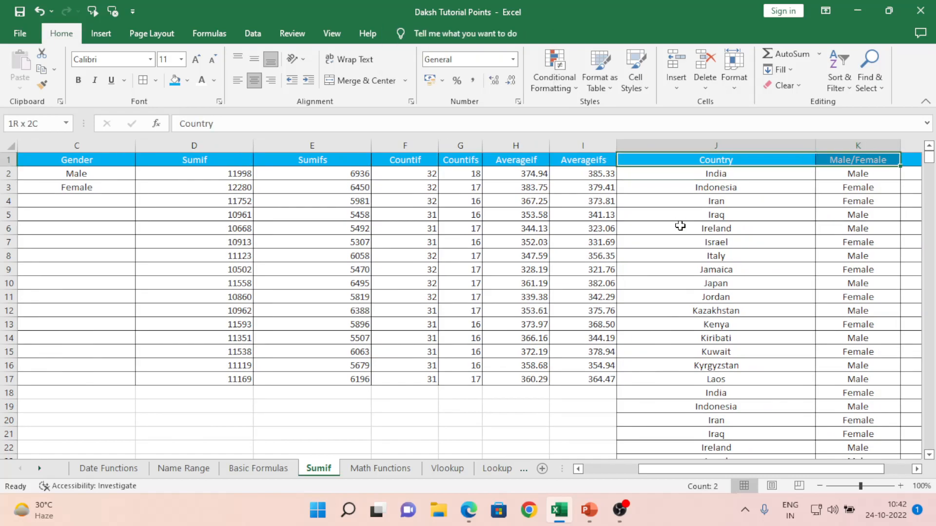
pyautogui.hotkey('shift', 'Right')
pyautogui.hotkey('ctrl', 'shift', 'Down')
pyautogui.hotkey('alt', 'd')
pyautogui.press('f')
pyautogui.press('f')
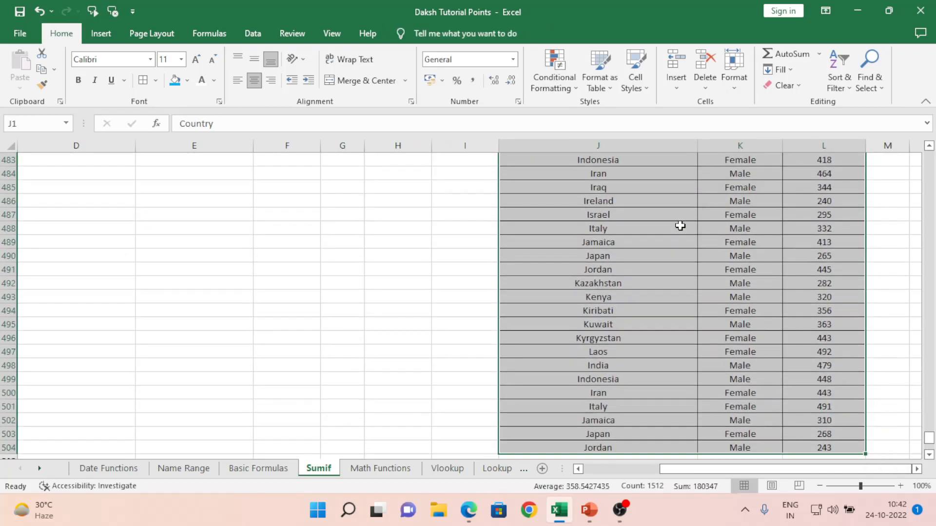
# Filter the source Country column to show only India
pyautogui.hotkey('ctrl', 'Up')
pyautogui.hotkey('alt', 'Down')
pyautogui.press('Down')
pyautogui.press('Down')
pyautogui.press('Down')
pyautogui.press('Down')
pyautogui.press('Down')
pyautogui.press('Down')
pyautogui.press('Down')
pyautogui.press('Down')
pyautogui.press('Down')
pyautogui.press('space')
pyautogui.press('Down')
pyautogui.press('space')
pyautogui.press('Tab')
pyautogui.press('Return')
# Select the filtered Users values for India and compare their average with India's Averageif result
pyautogui.press('Right')
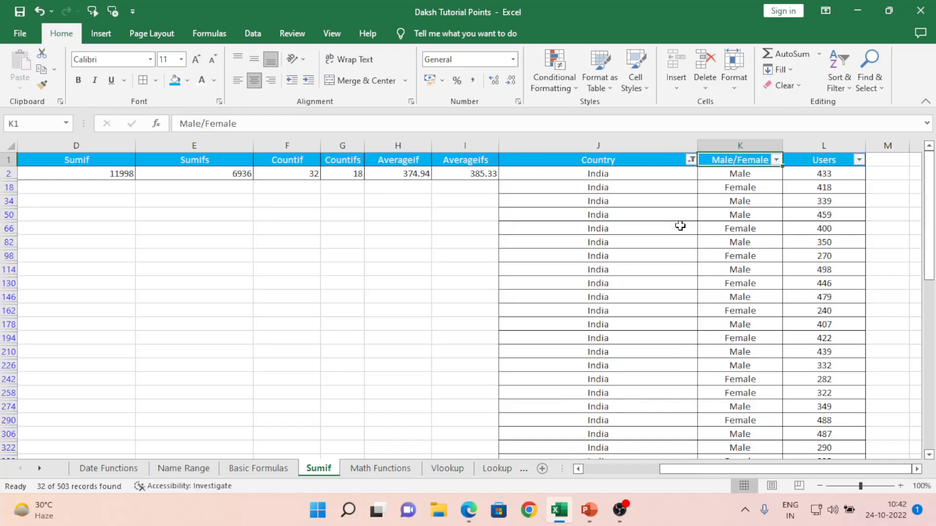
pyautogui.press('Right')
pyautogui.press('Down')
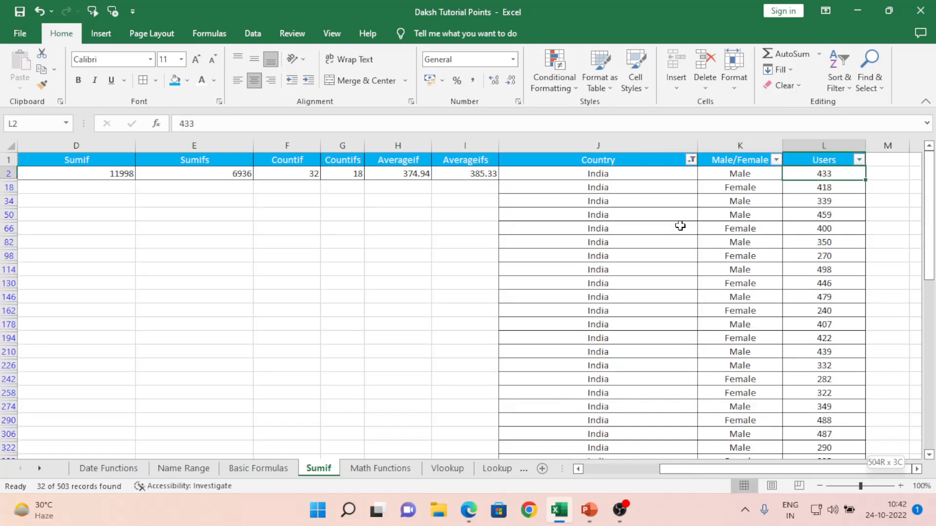
pyautogui.hotkey('ctrl', 'shift', 'Down')
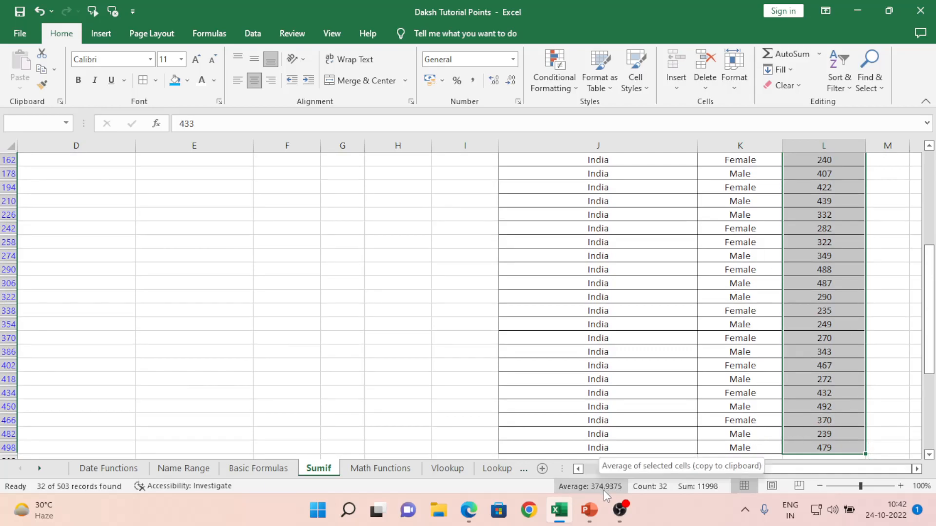
pyautogui.moveTo(931, 336); pyautogui.dragTo(929, 225)
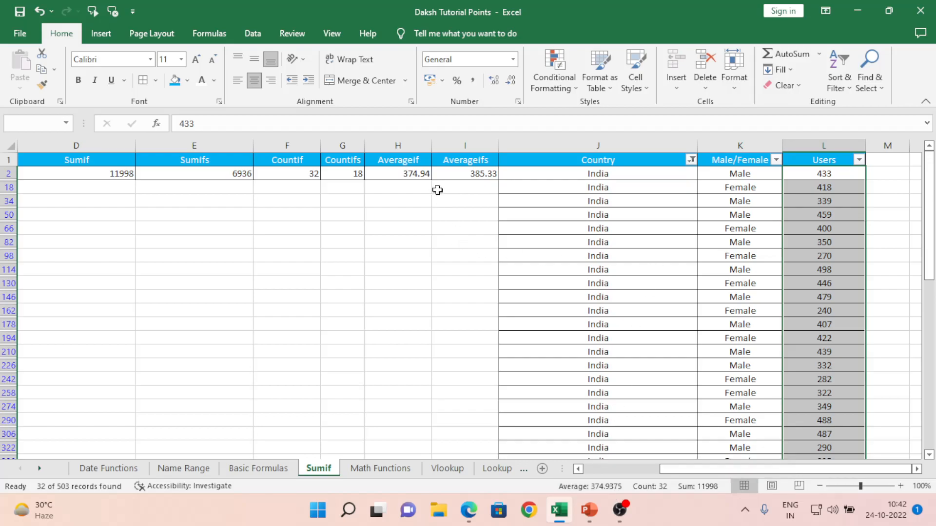
# Filter the source Male/Female column to show only Male
pyautogui.click(735, 207)
pyautogui.press('Up')
pyautogui.press('Up')
pyautogui.press('Up')
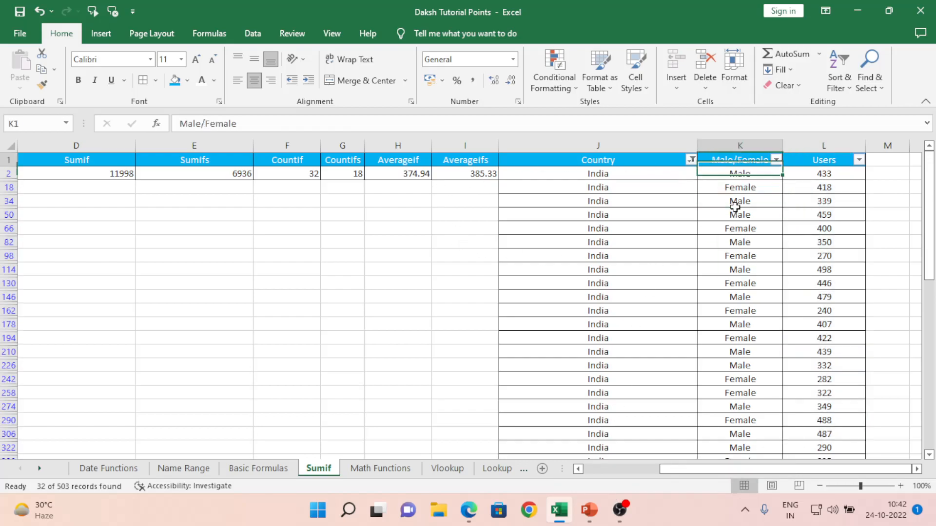
pyautogui.hotkey('alt', 'Down')
pyautogui.press('Down')
pyautogui.press('Down')
pyautogui.press('Down')
pyautogui.press('Down')
pyautogui.press('Down')
pyautogui.press('space')
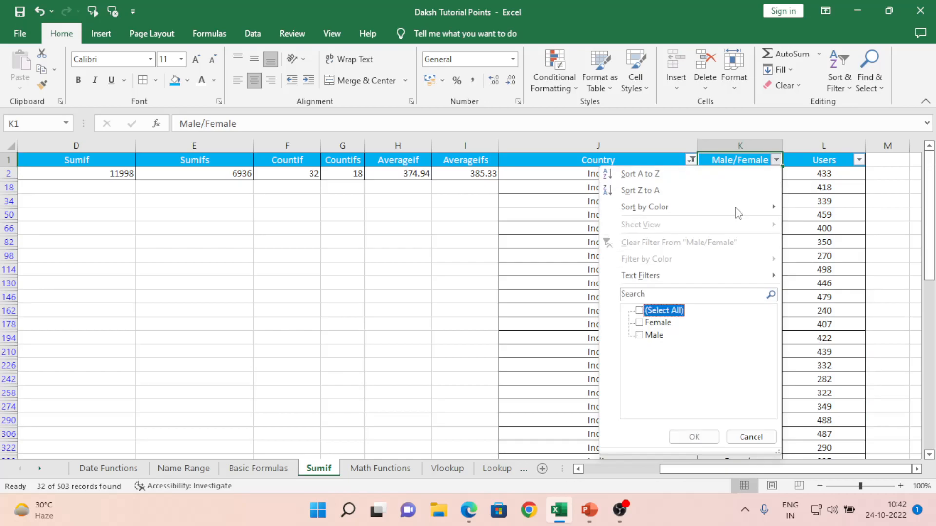
pyautogui.press('Down')
pyautogui.press('space')
pyautogui.press('space')
pyautogui.press('Down')
pyautogui.press('space')
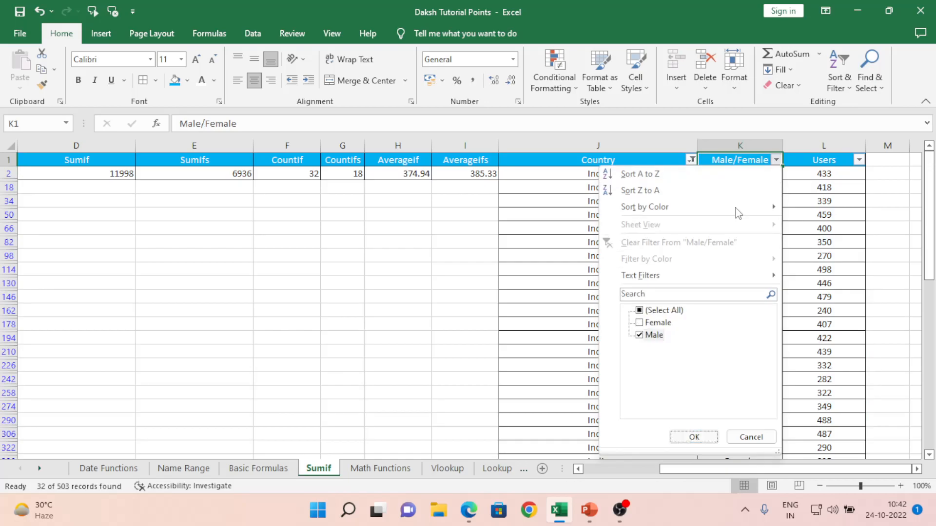
pyautogui.press('Return')
# Select the filtered Users values for males in India to check their average against the Averageifs result
pyautogui.press('Return')
pyautogui.press('Right')
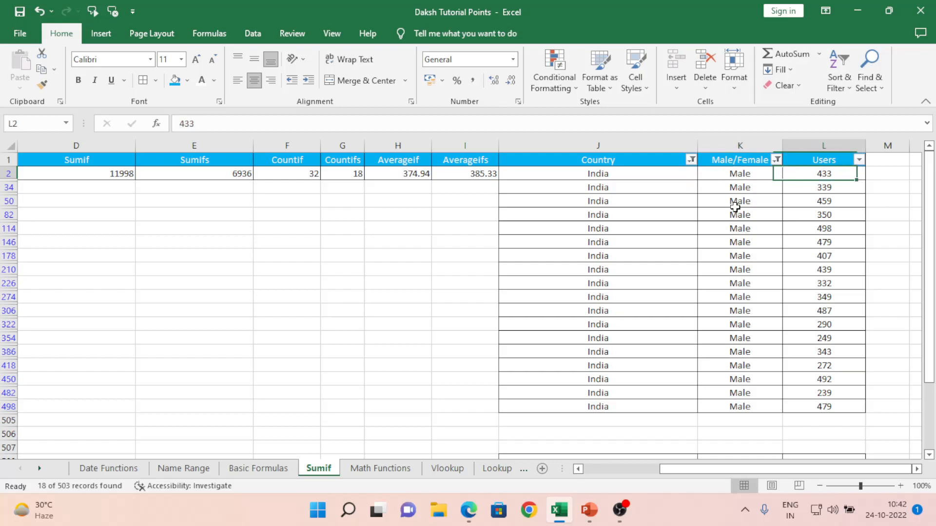
pyautogui.hotkey('ctrl', 'shift', 'Down')
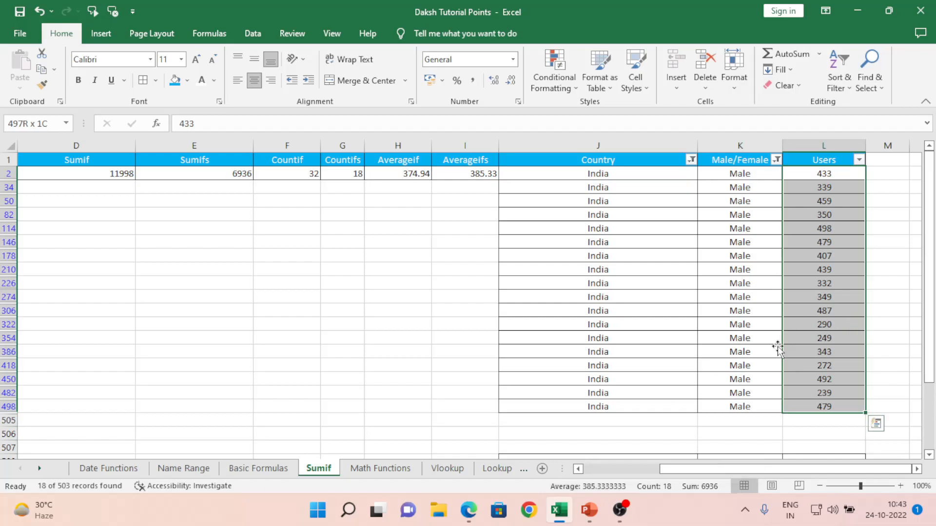
# Remove the filters from the source table so that all rows are shown
pyautogui.click(663, 321)
pyautogui.hotkey('ctrl', 'Up')
pyautogui.hotkey('alt', 'd')
pyautogui.press('f')
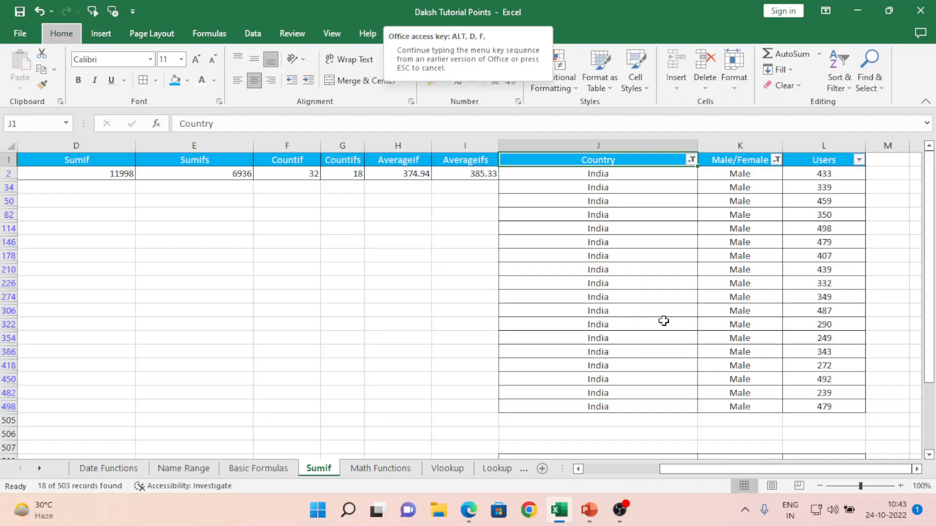
pyautogui.press('f')
# Review the function names listed in A1:A6 and the headers of the summary and source tables
pyautogui.press('Left')
pyautogui.hotkey('ctrl', 'Home')
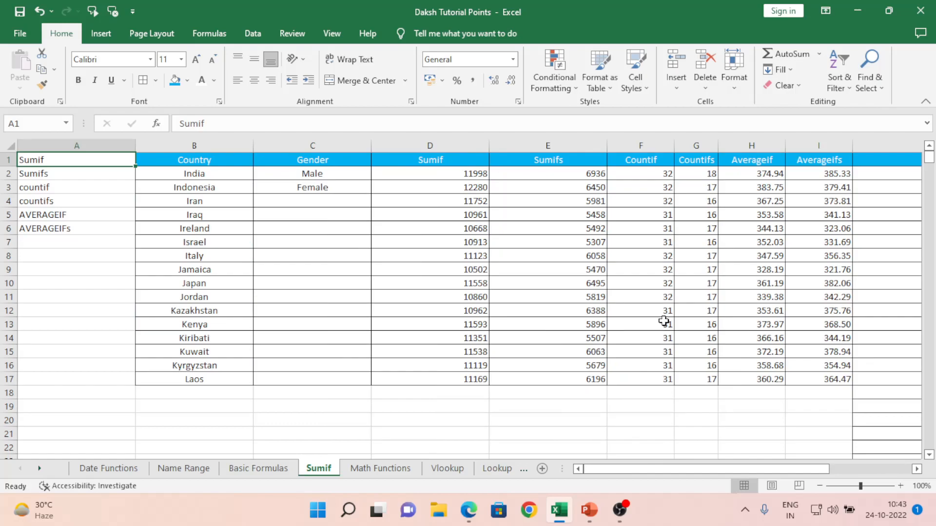
pyautogui.press('Down')
pyautogui.press('Down')
pyautogui.press('Down')
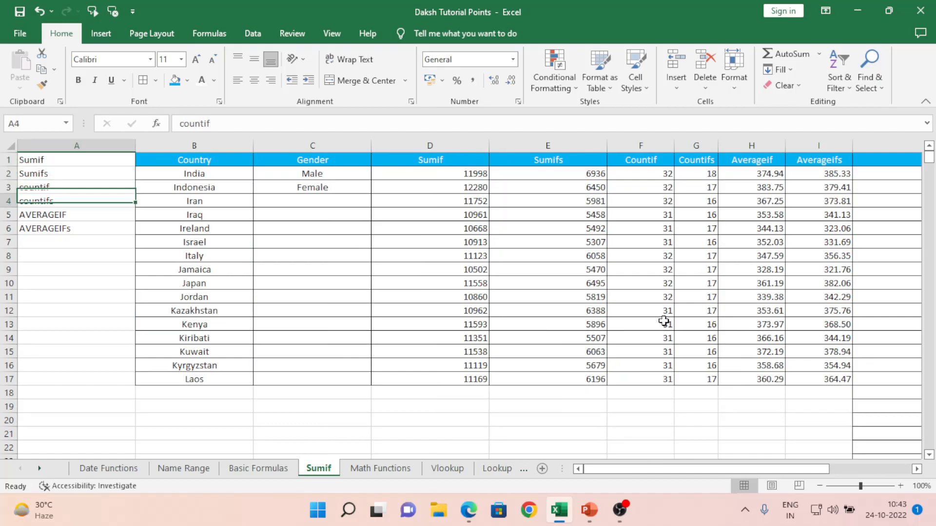
pyautogui.press('Down')
pyautogui.press('Down')
pyautogui.press('Right')
pyautogui.press('Right')
pyautogui.press('Right')
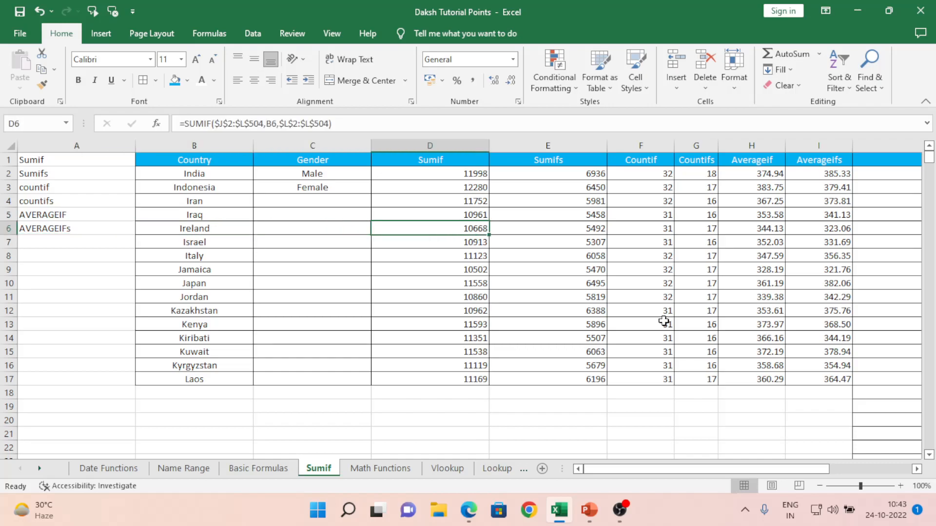
pyautogui.press('Up')
pyautogui.press('Up')
pyautogui.press('Up')
pyautogui.press('Up')
pyautogui.press('Up')
pyautogui.press('Right')
pyautogui.press('Right')
pyautogui.press('Right')
pyautogui.press('Right')
pyautogui.press('Right')
pyautogui.press('Right')
pyautogui.press('Right')
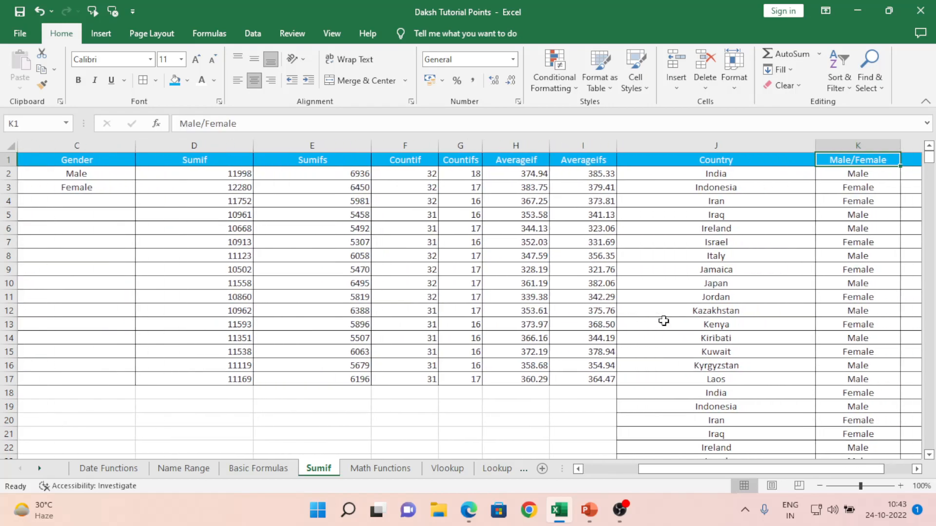
pyautogui.press('Left')
pyautogui.press('Left')
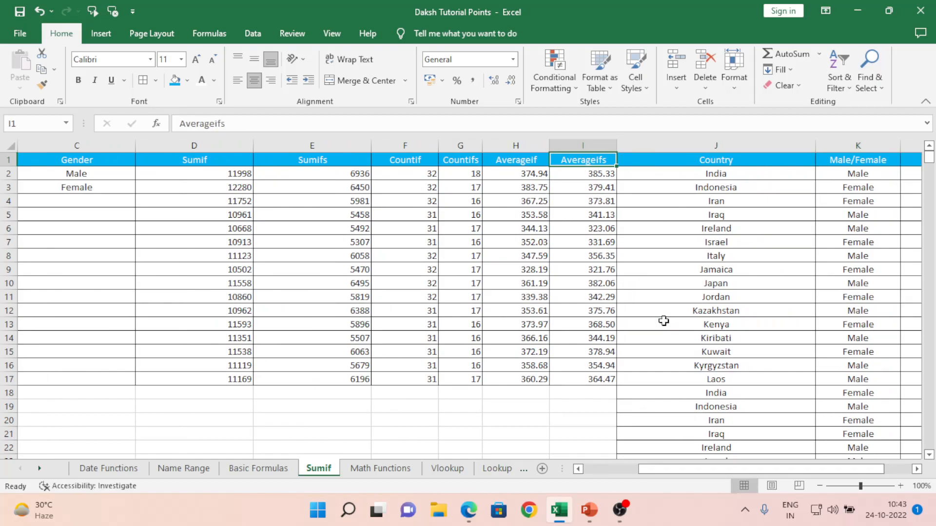